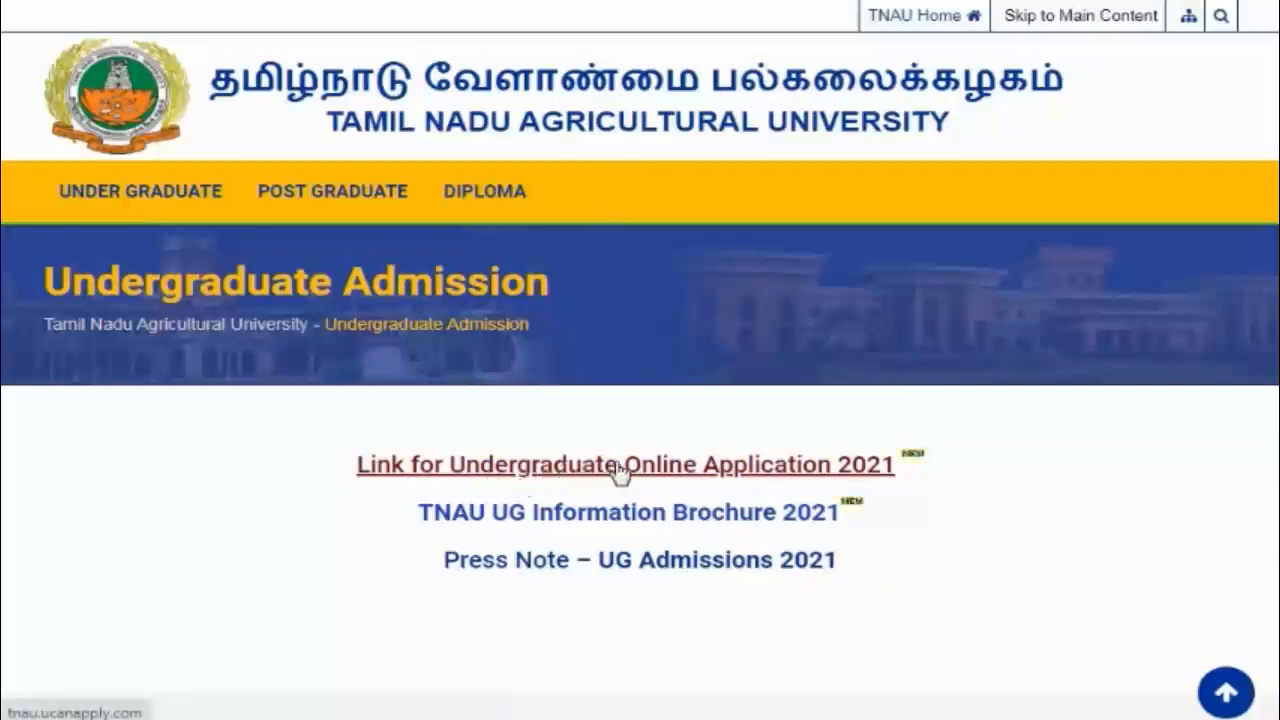
Step: Open the Undergraduate Online Application 2021 portal home page at tnau.ucanapply.com
click(740, 470)
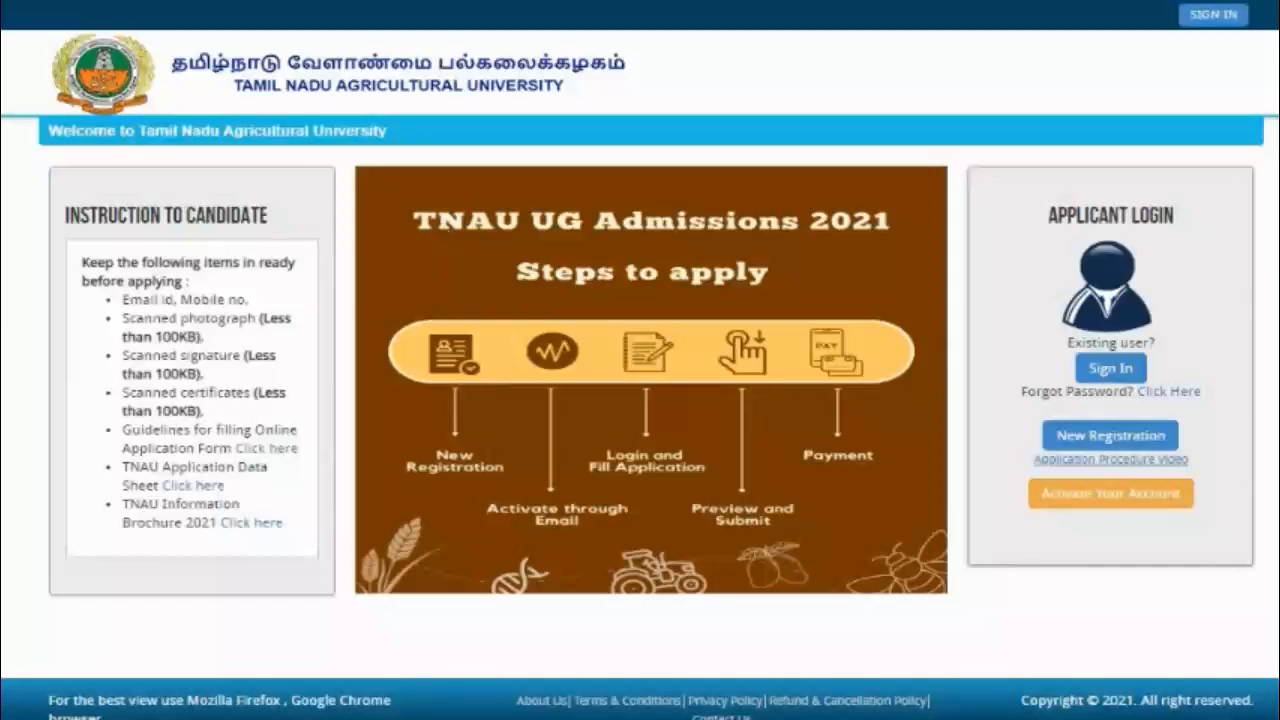
Step: Start a new registration and enter the applicant's first name and initial
click(1097, 438)
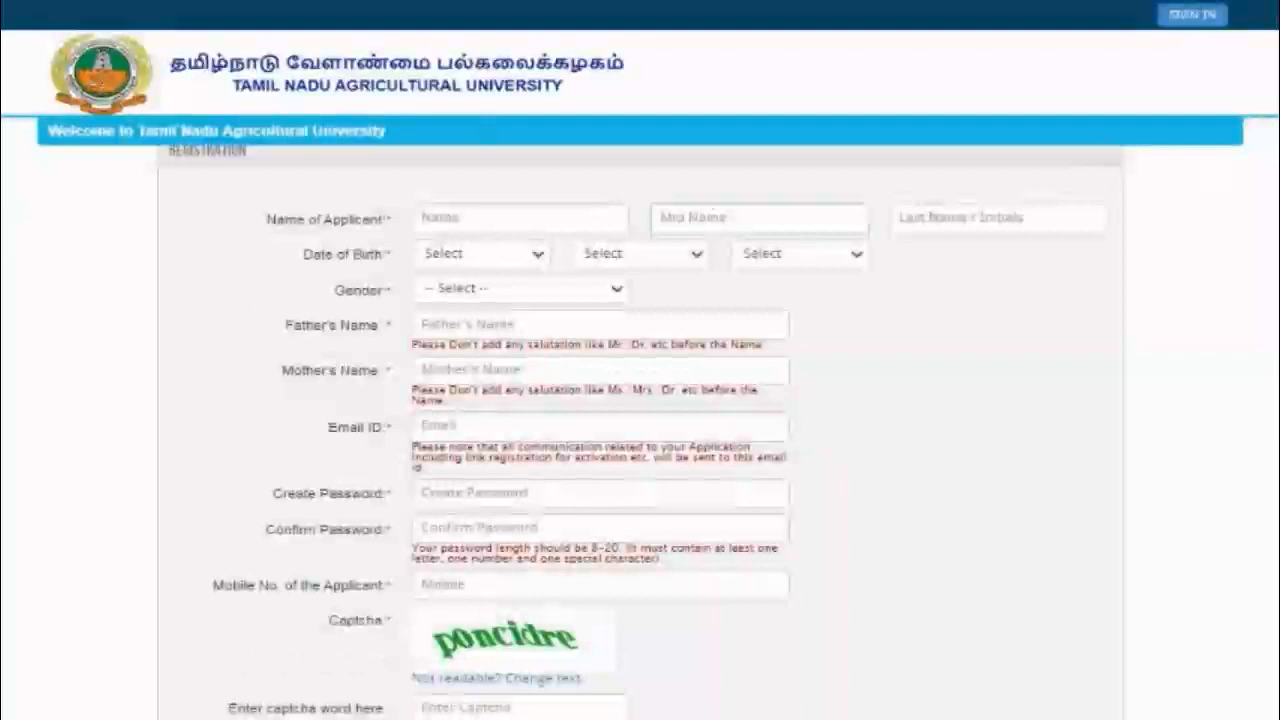
scroll(1091, 178, down, 2)
scroll(900, 110, up, 2)
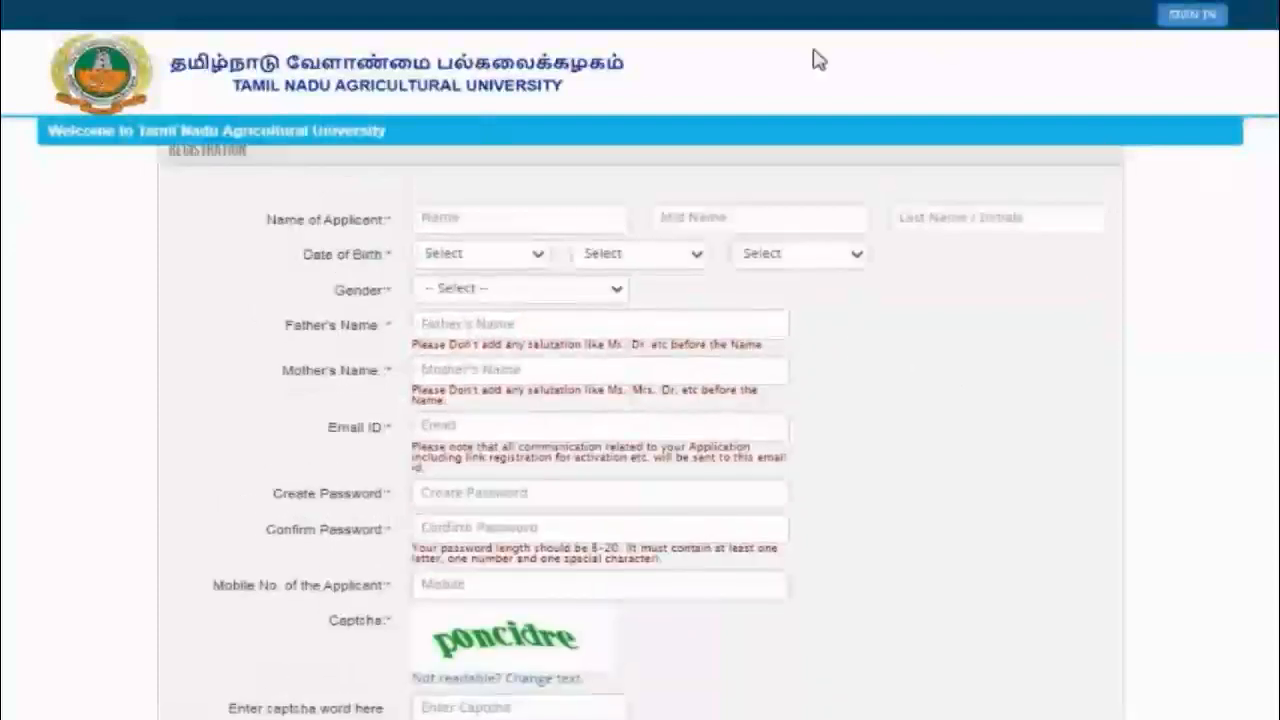
click(453, 212)
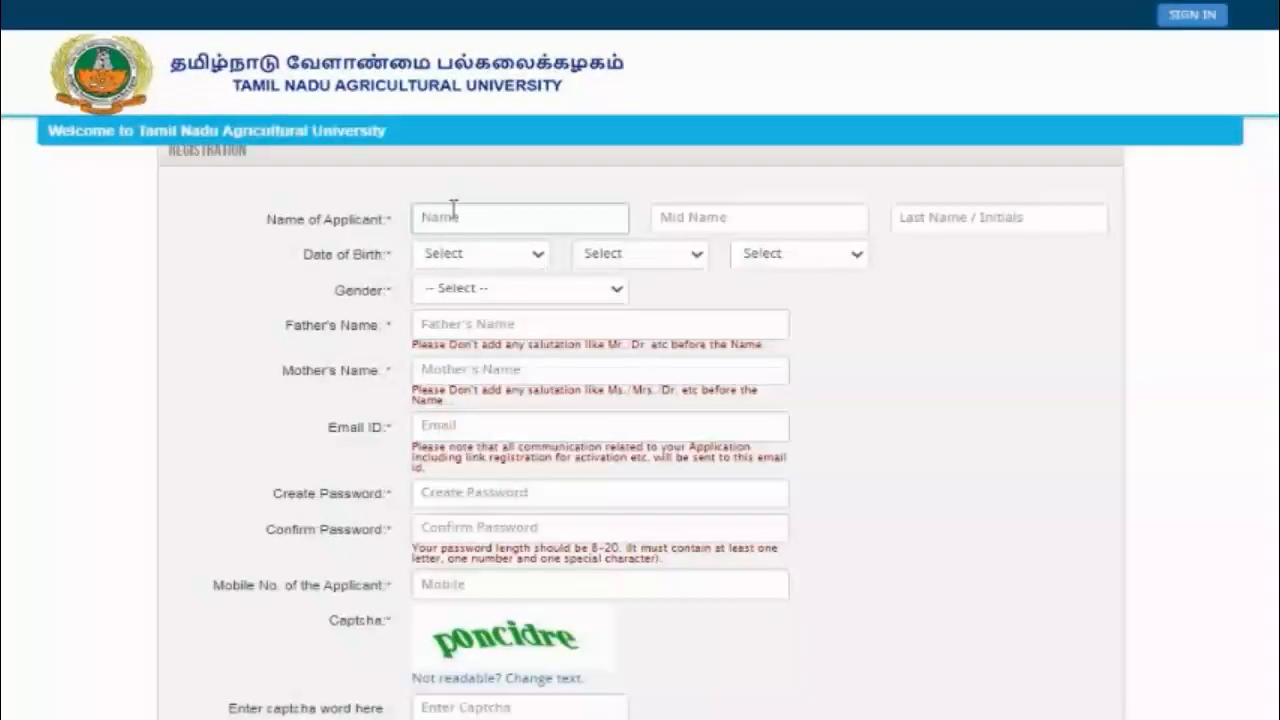
text(KUMAR)
click(966, 214)
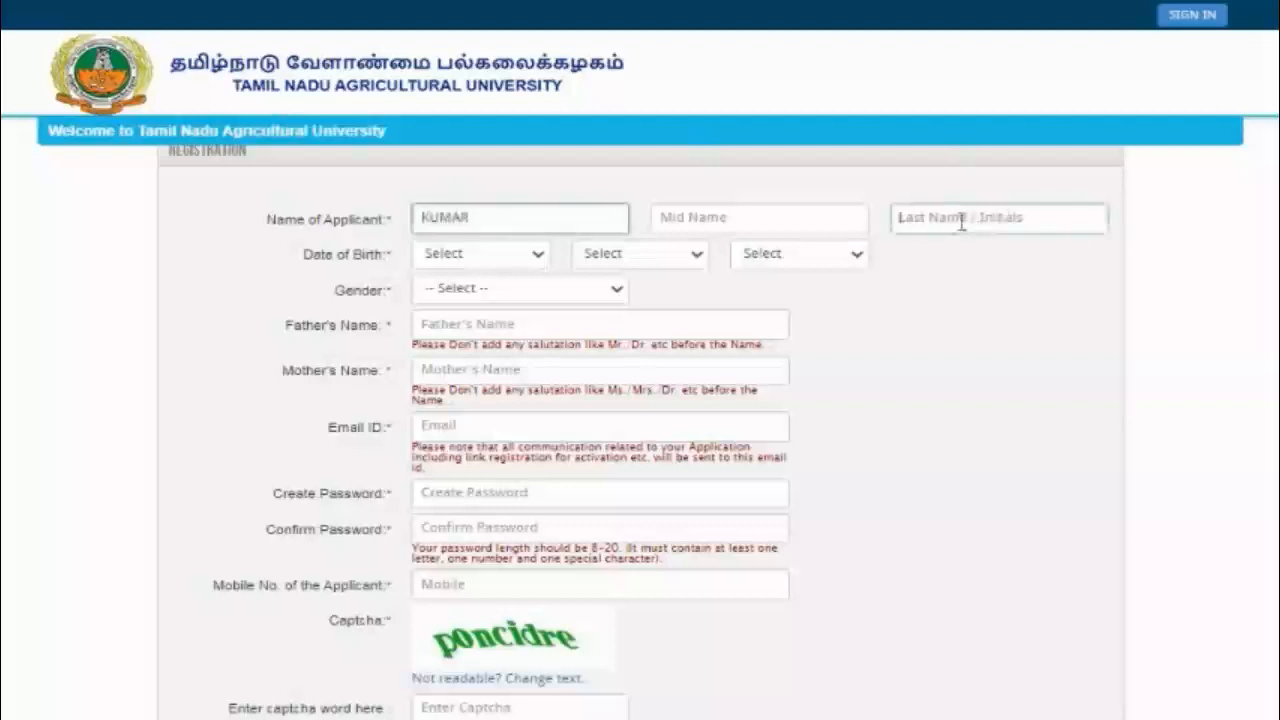
text(R)
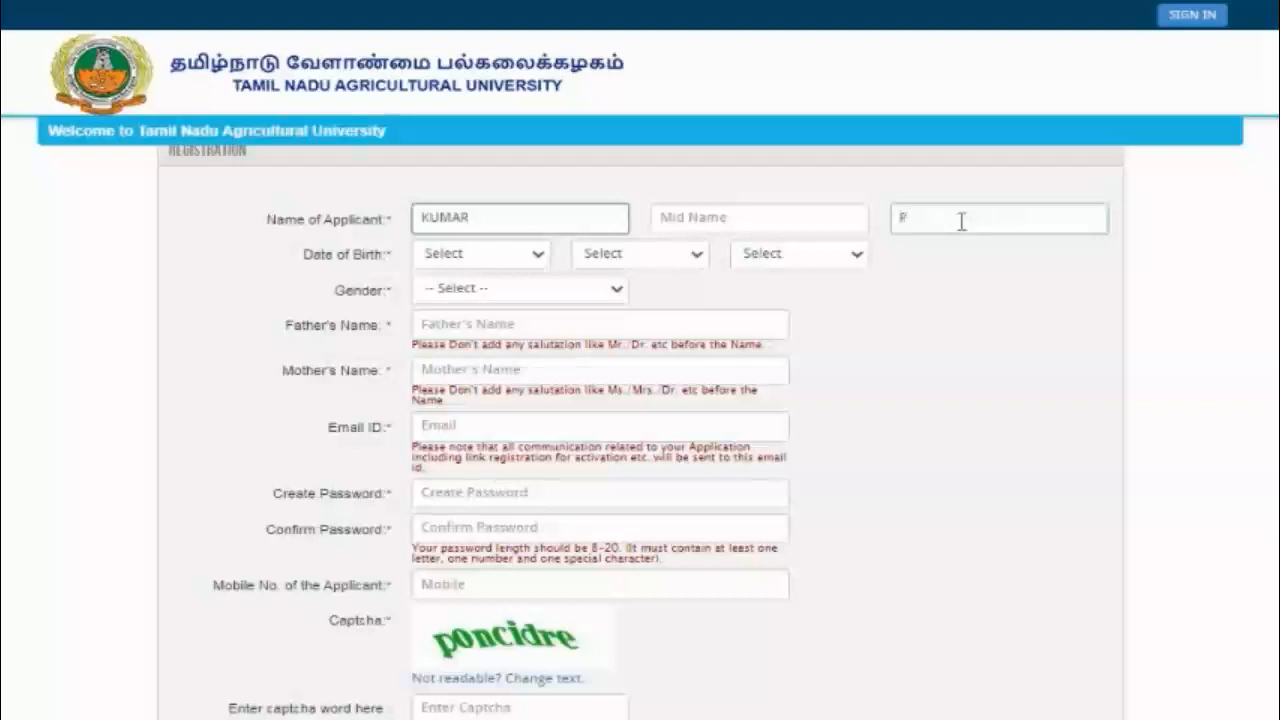
click(539, 254)
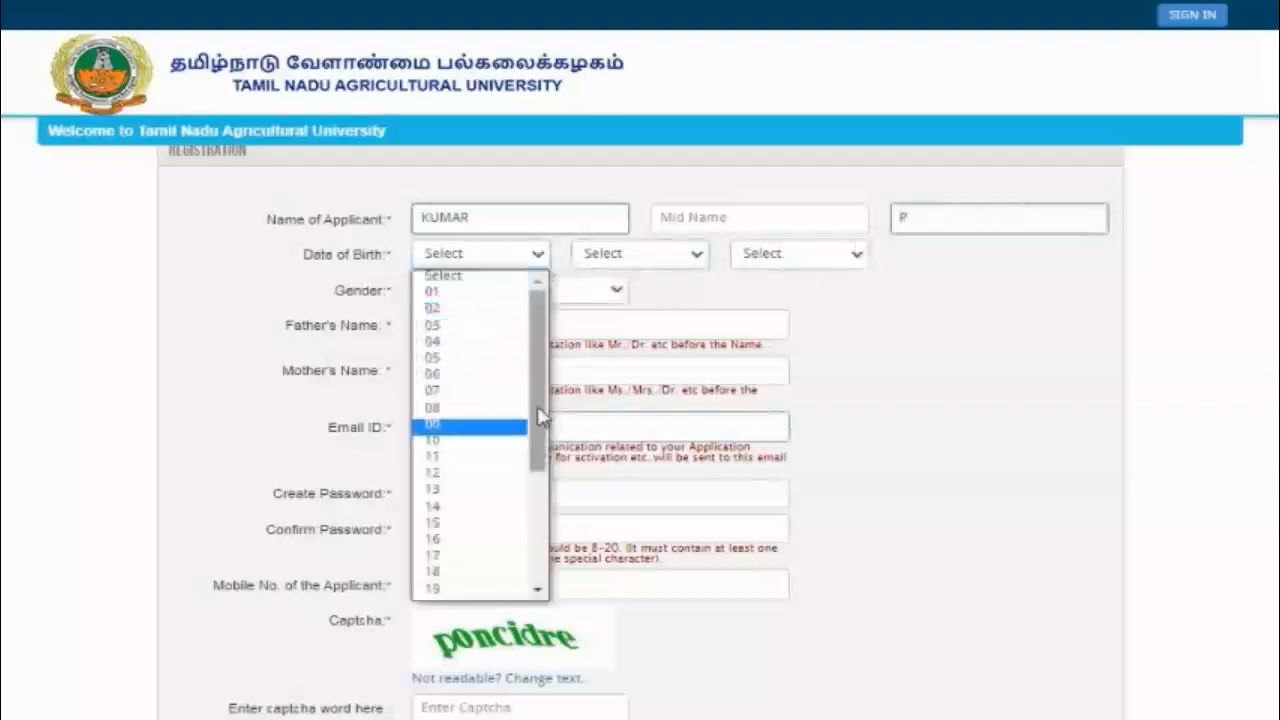
click(504, 458)
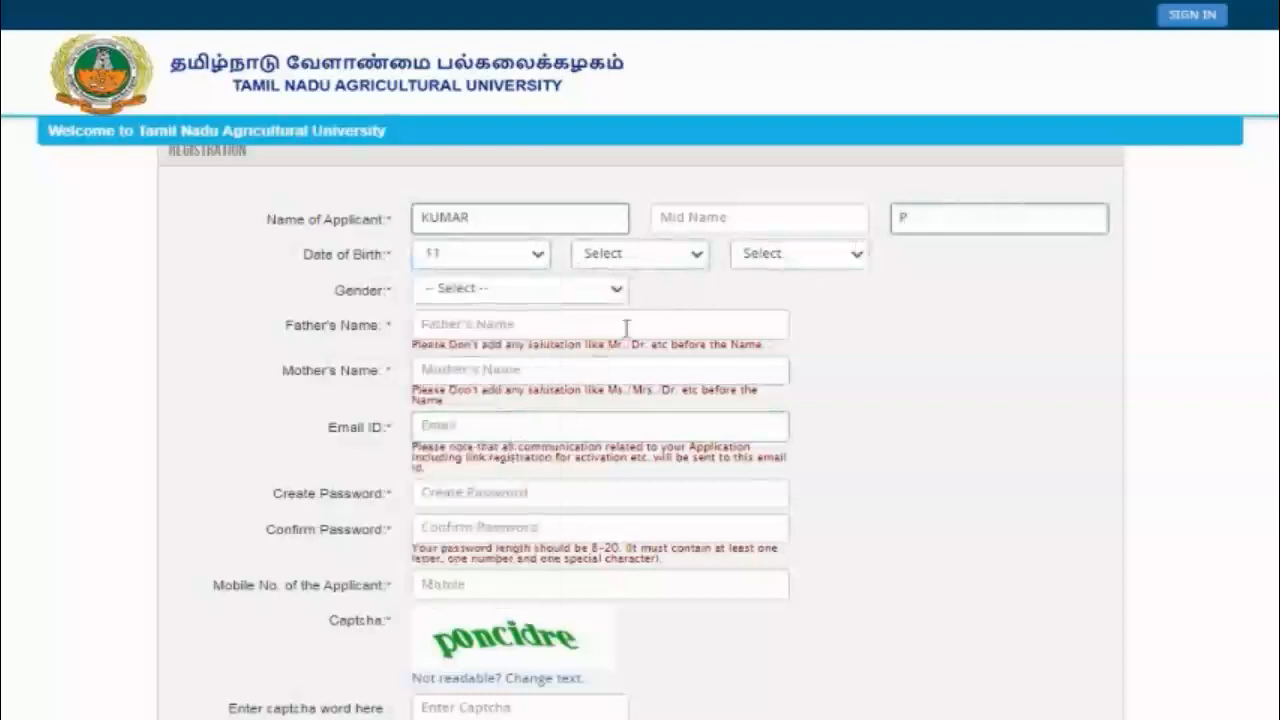
click(689, 262)
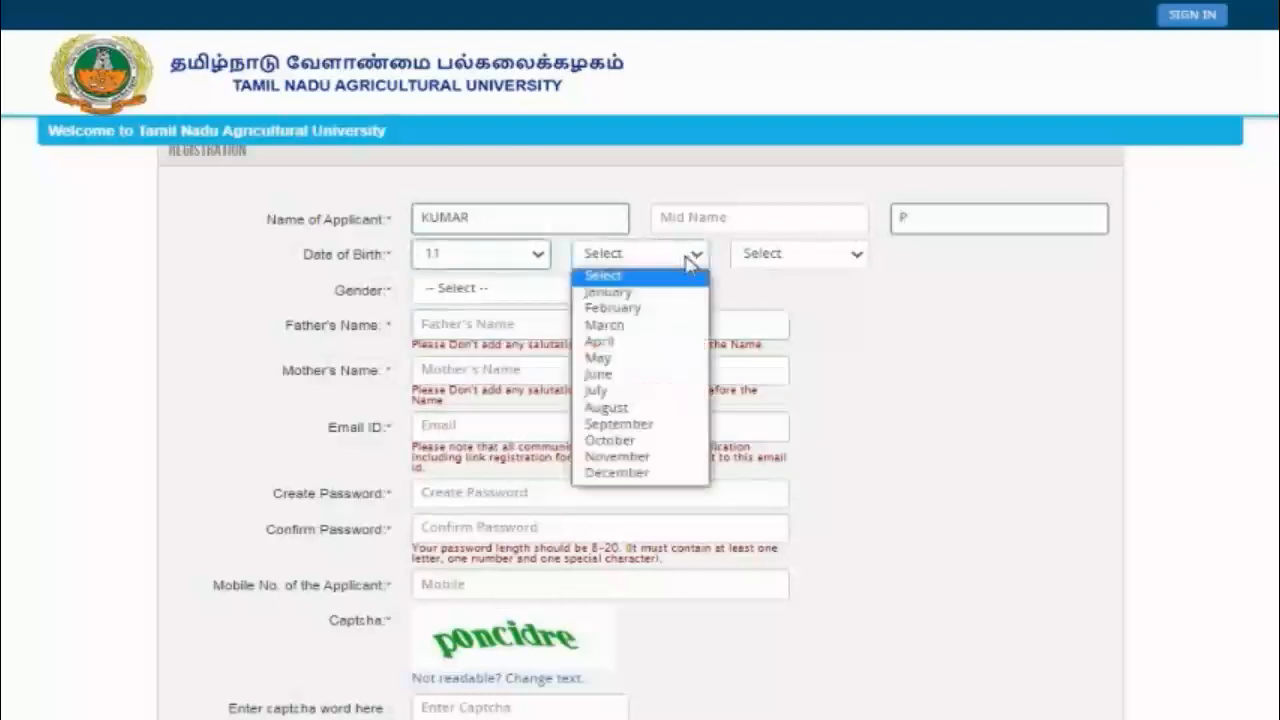
click(640, 357)
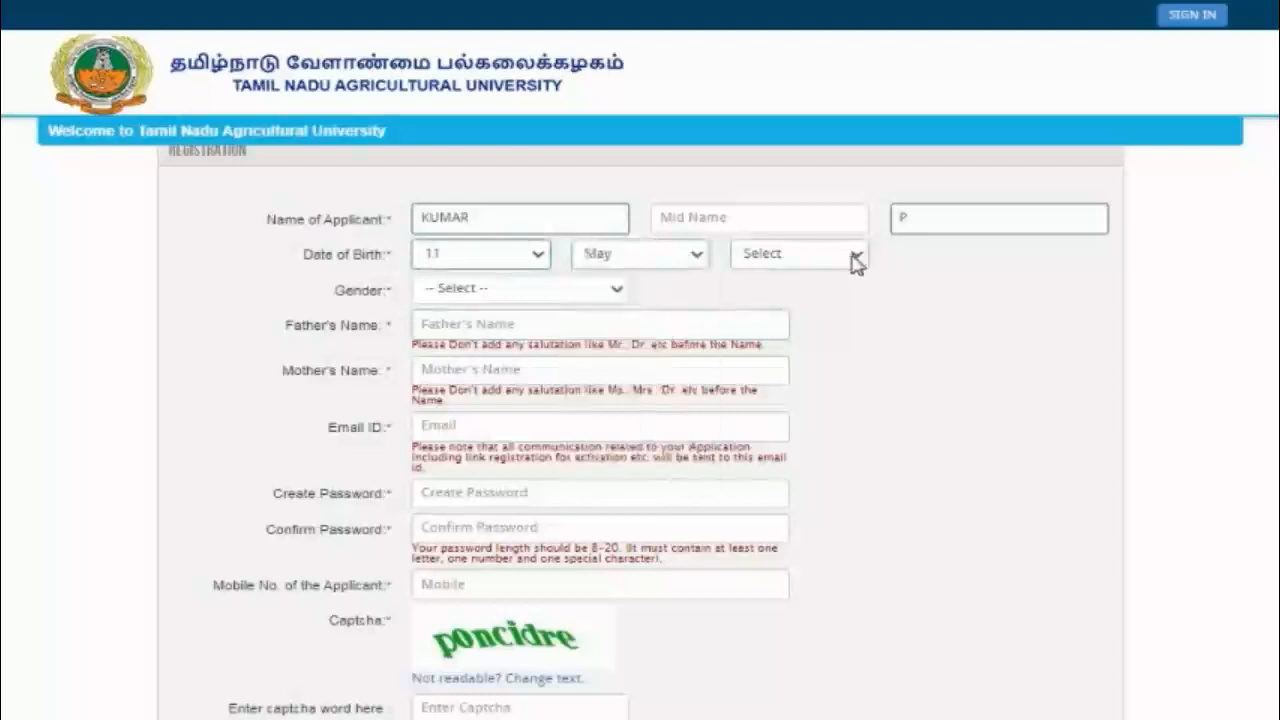
click(851, 258)
drag(865, 362, 866, 571)
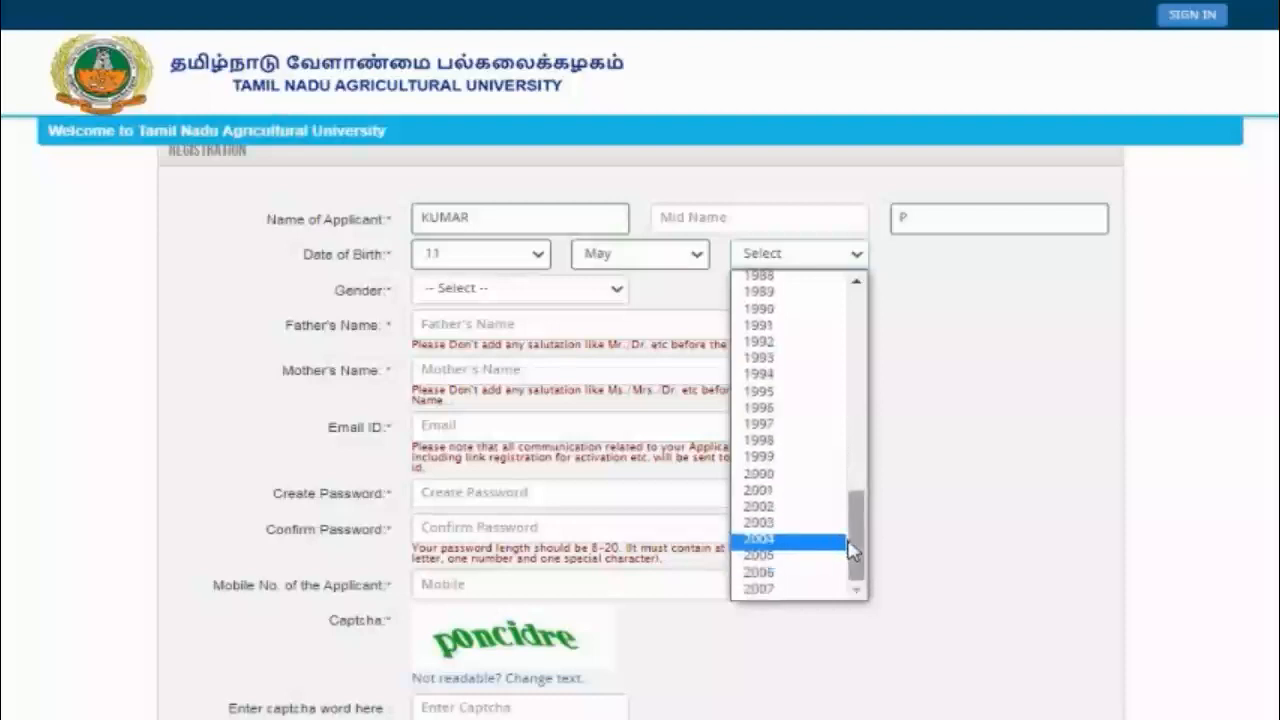
click(805, 543)
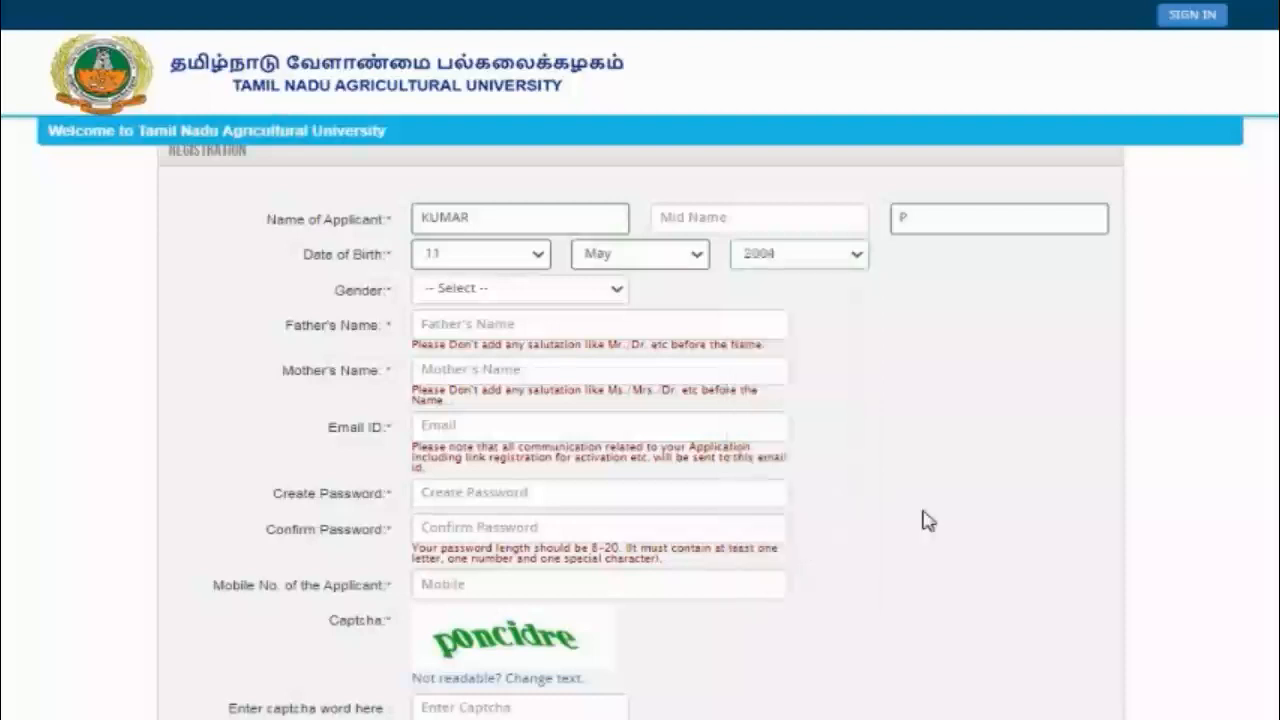
click(558, 292)
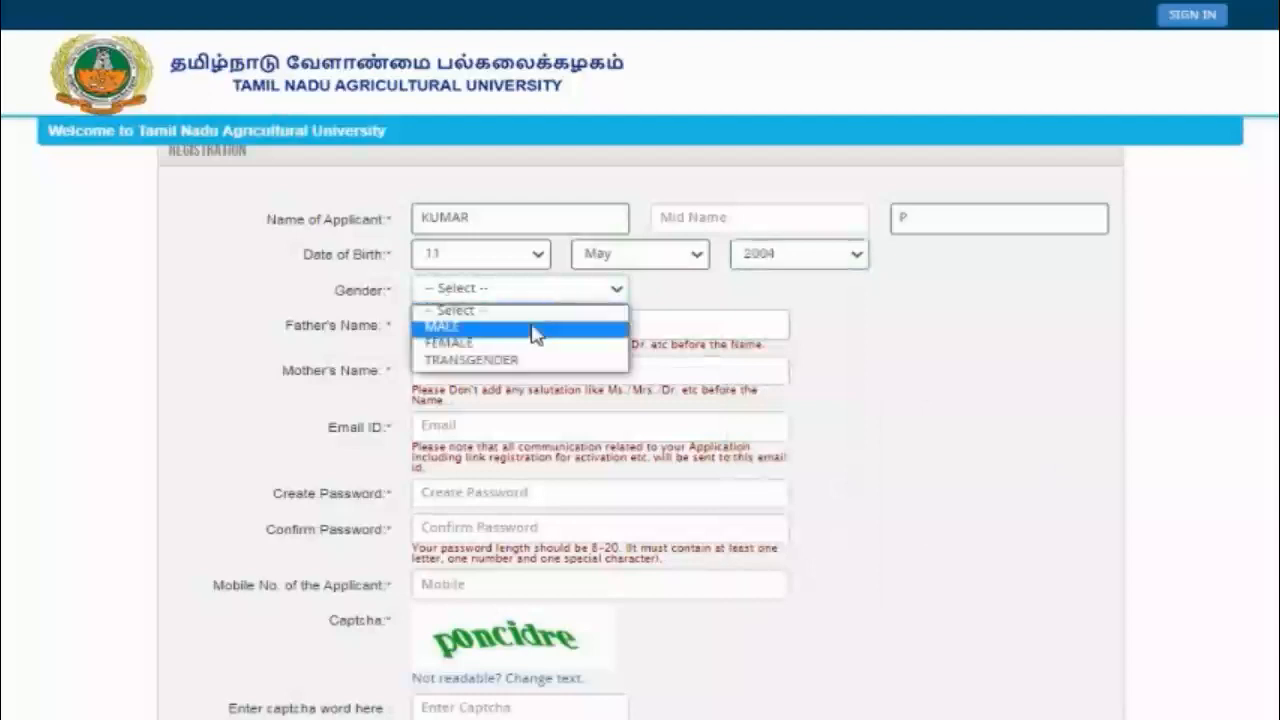
click(531, 326)
click(499, 325)
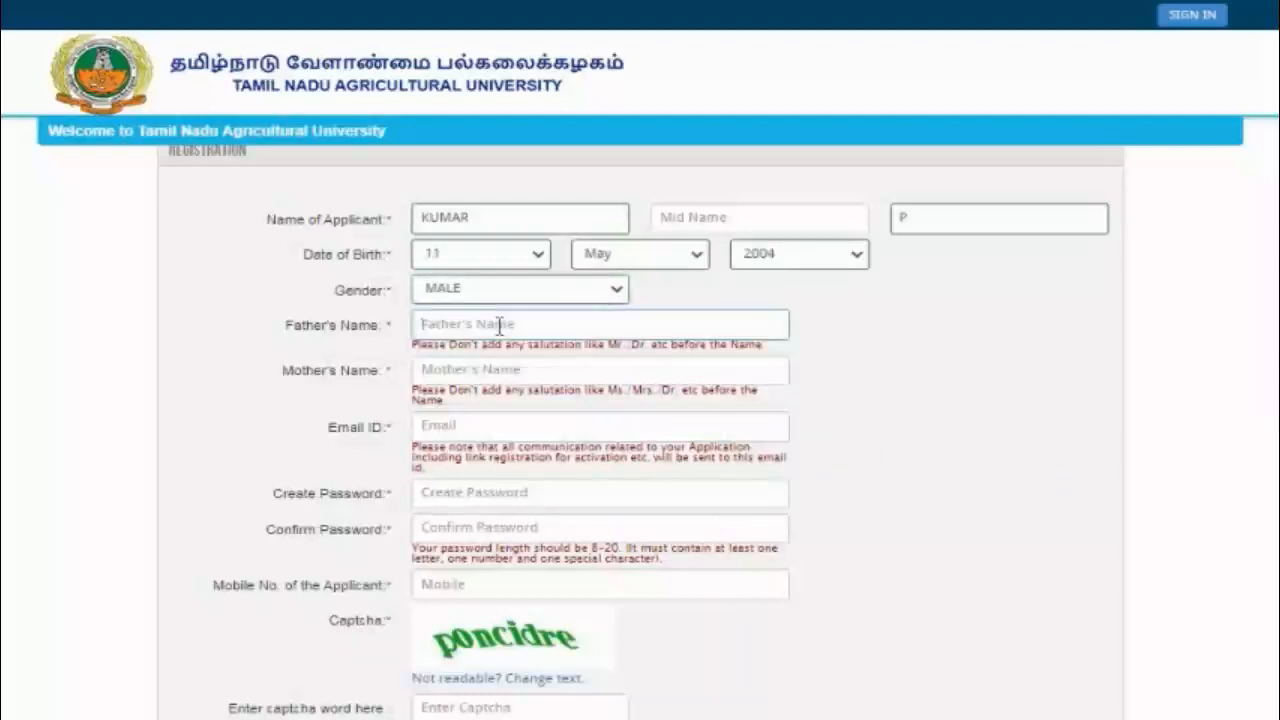
Step: Enter the father's name, mother's name and the applicant's e-mail address
text(RAJA)
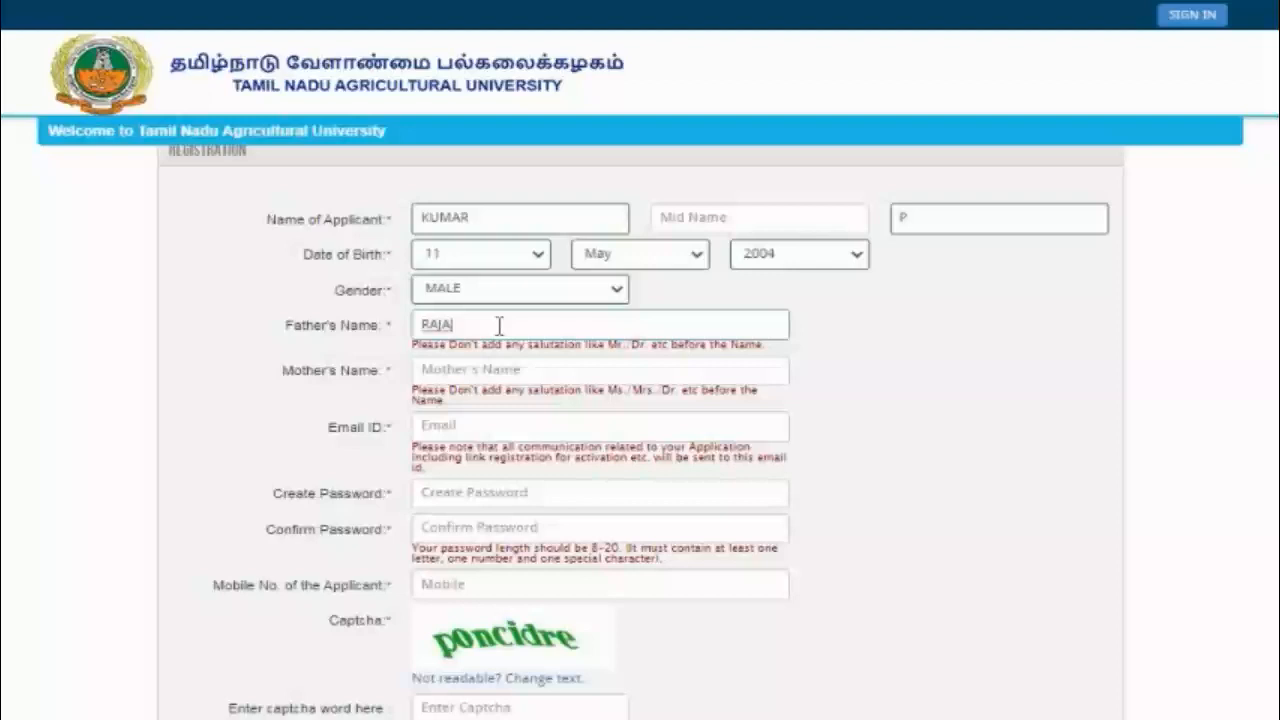
click(484, 372)
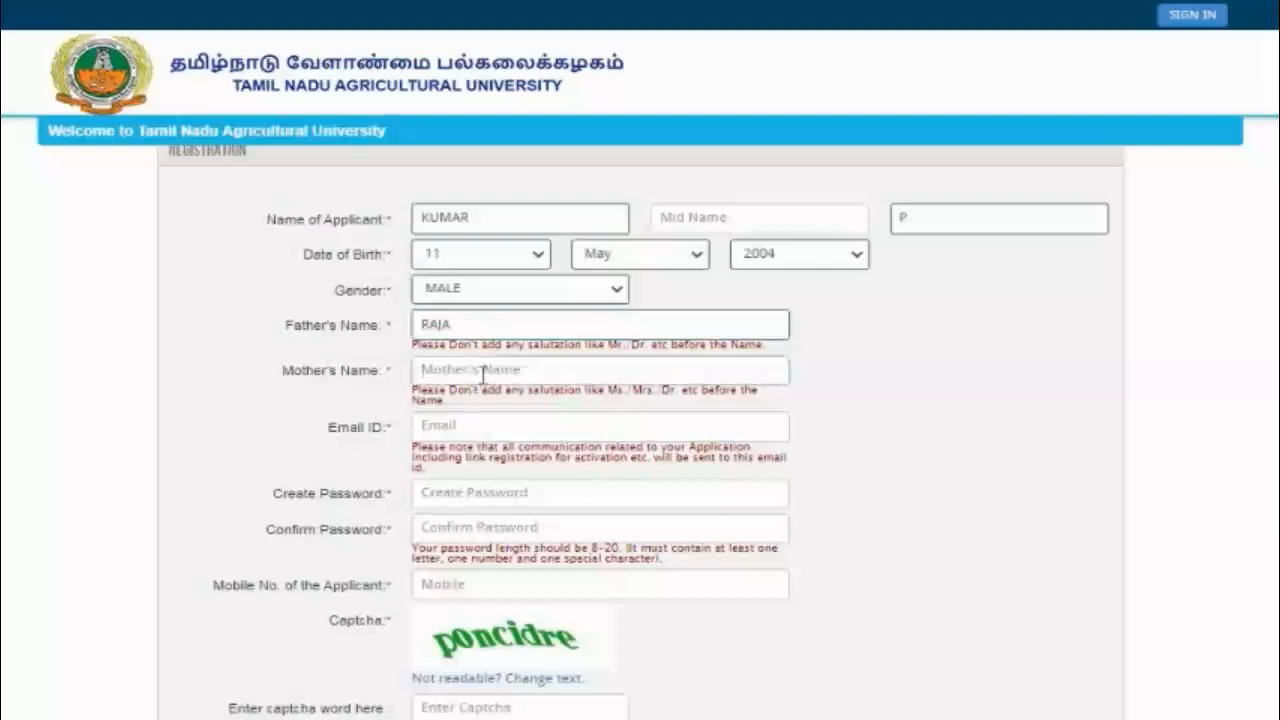
text(RANI)
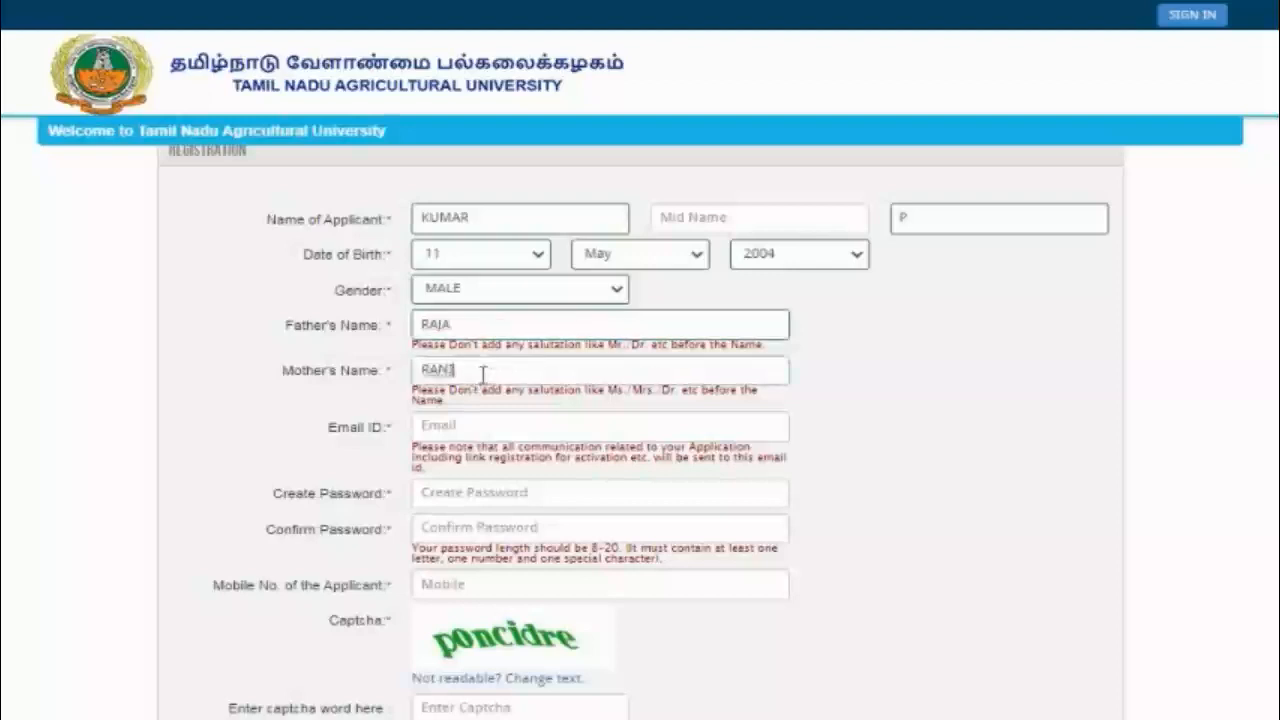
click(480, 426)
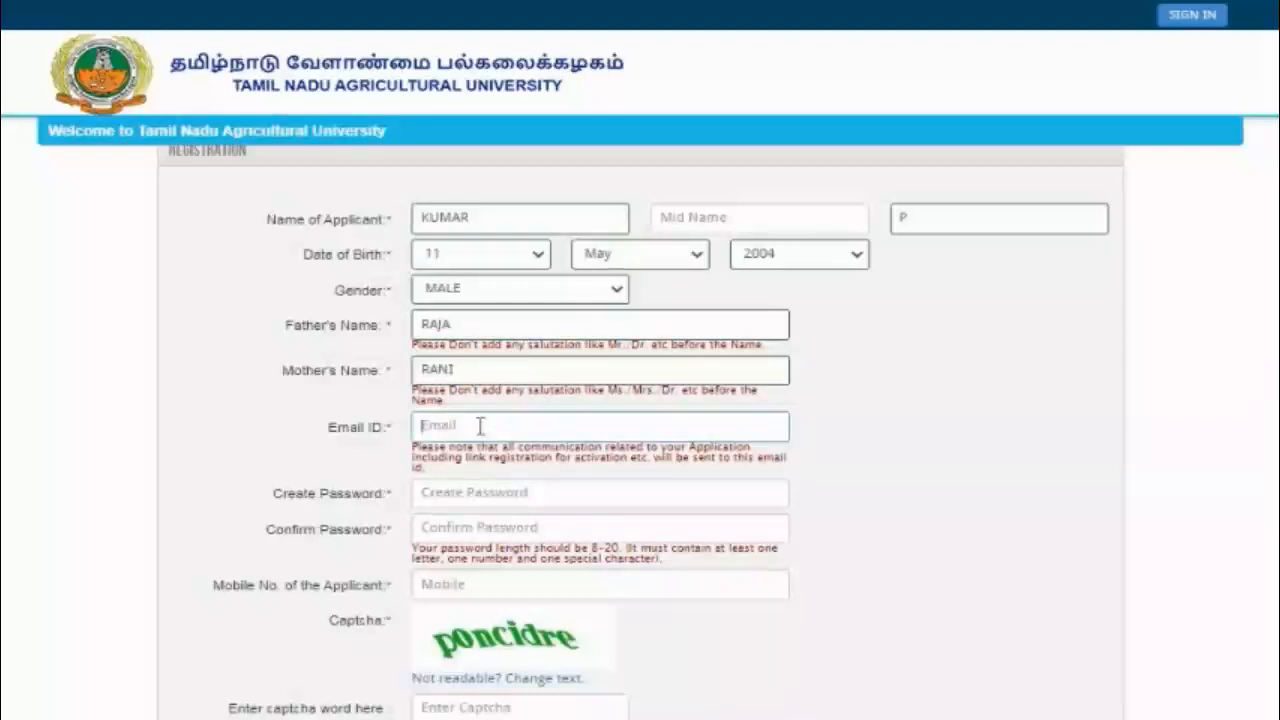
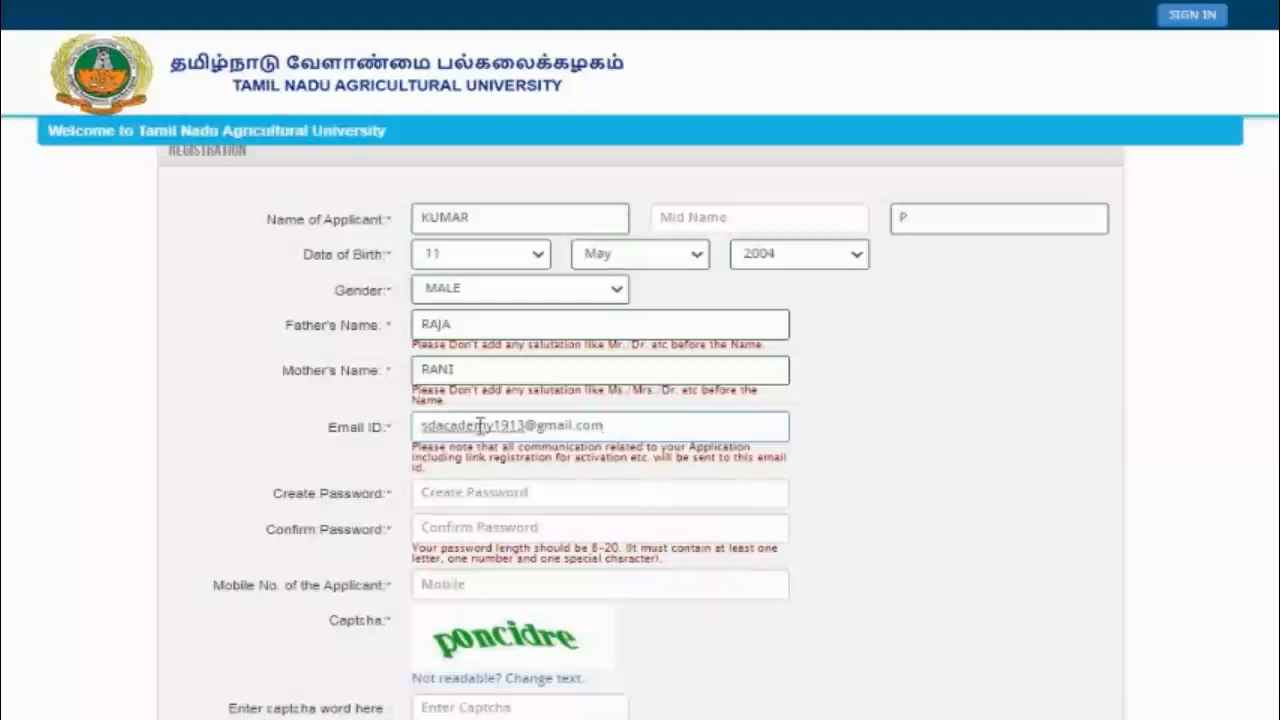
Step: Type the account password, confirm it, and begin entering the mobile number
click(457, 498)
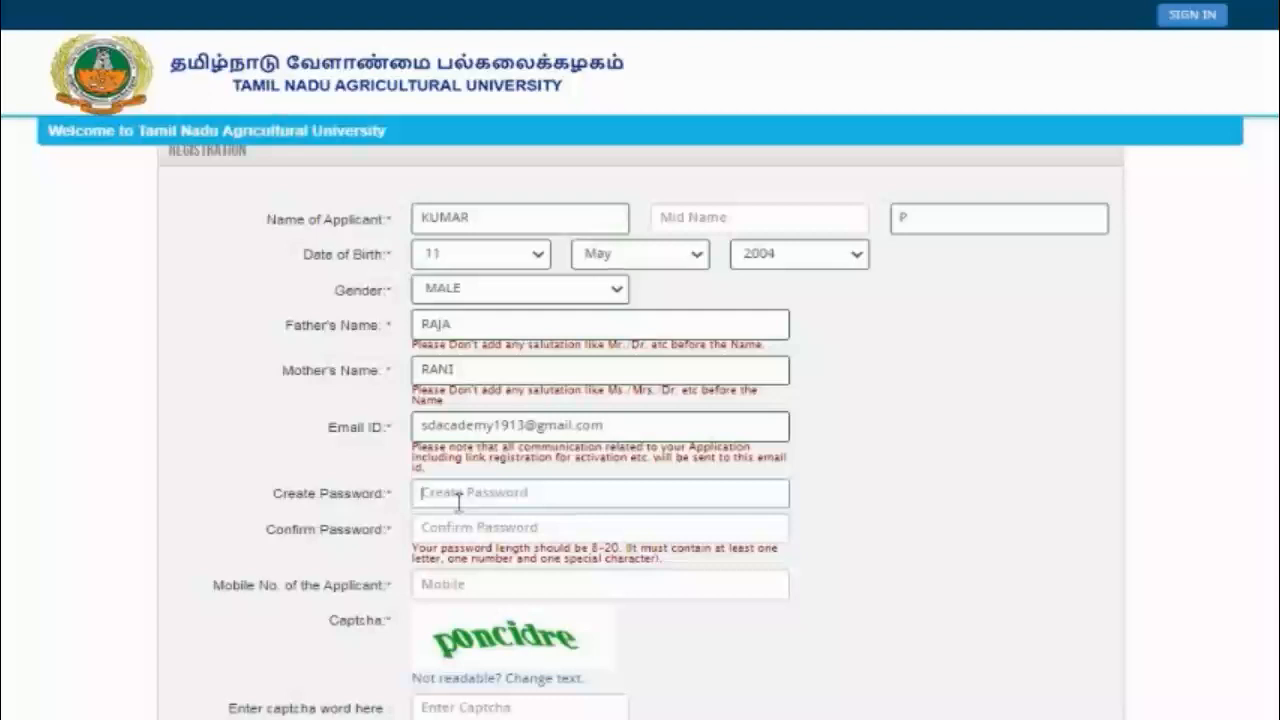
text(K***********)
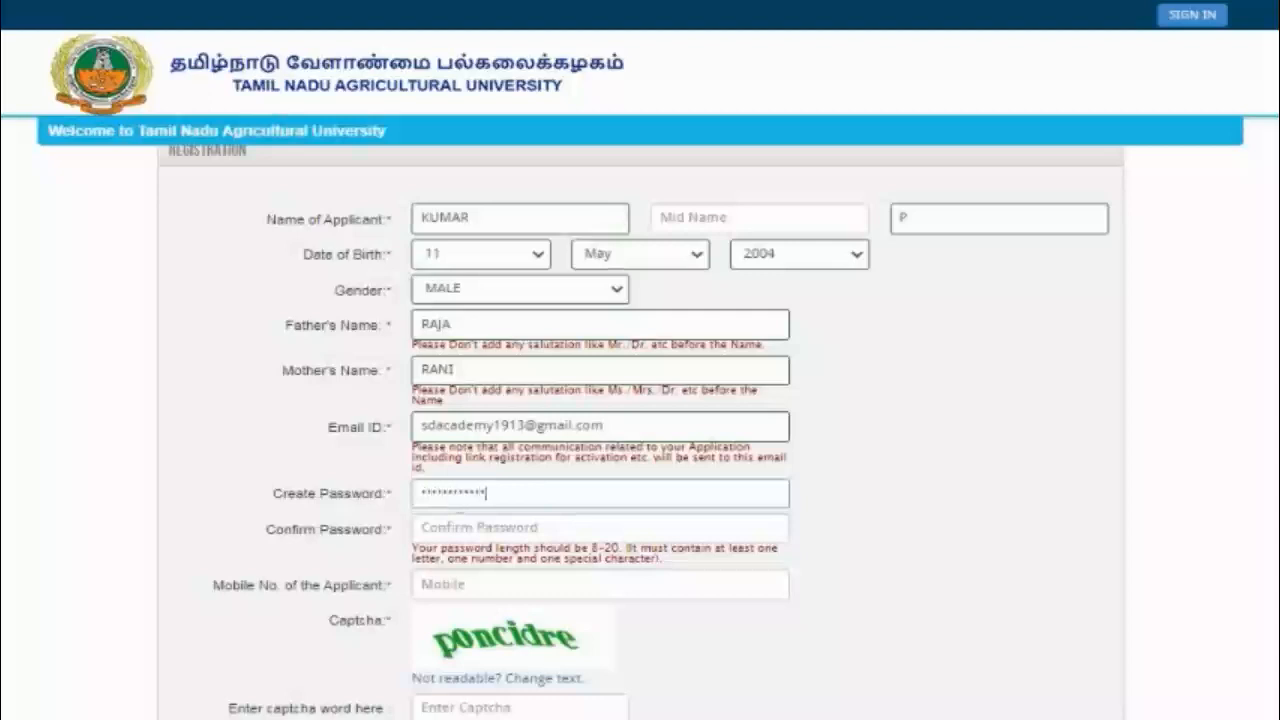
click(441, 527)
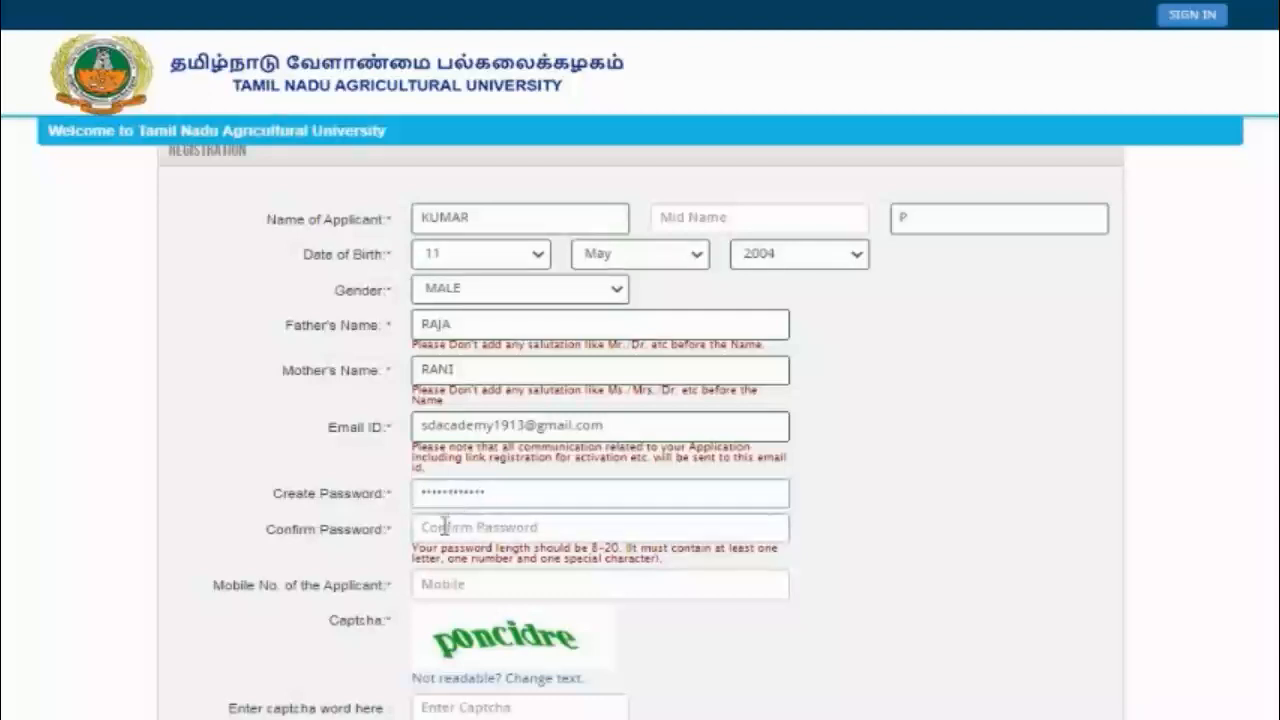
text(************)
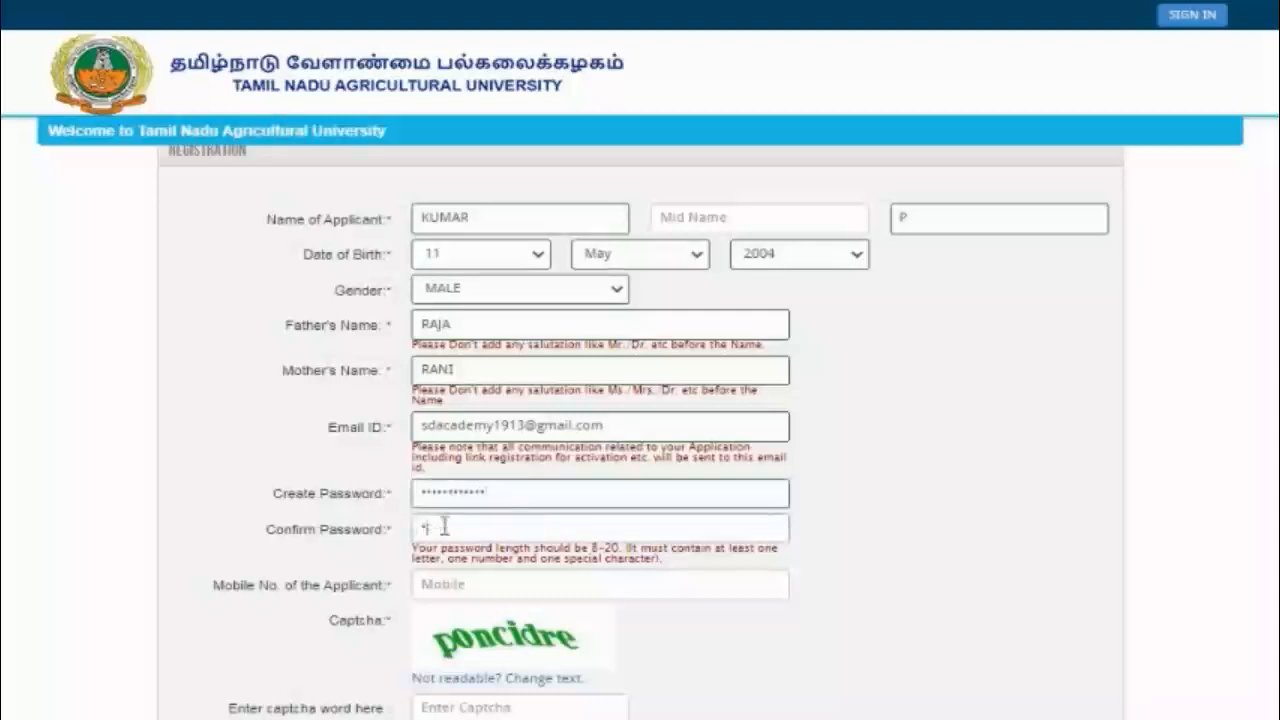
click(474, 580)
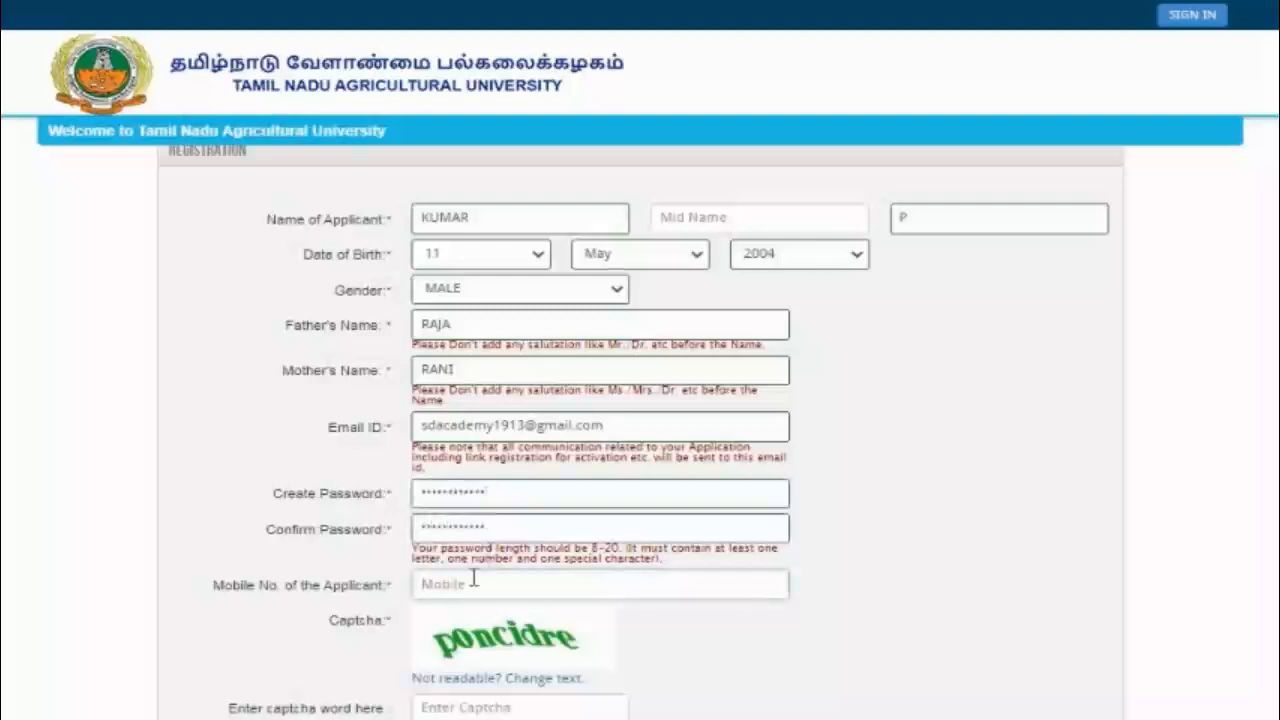
text(70)
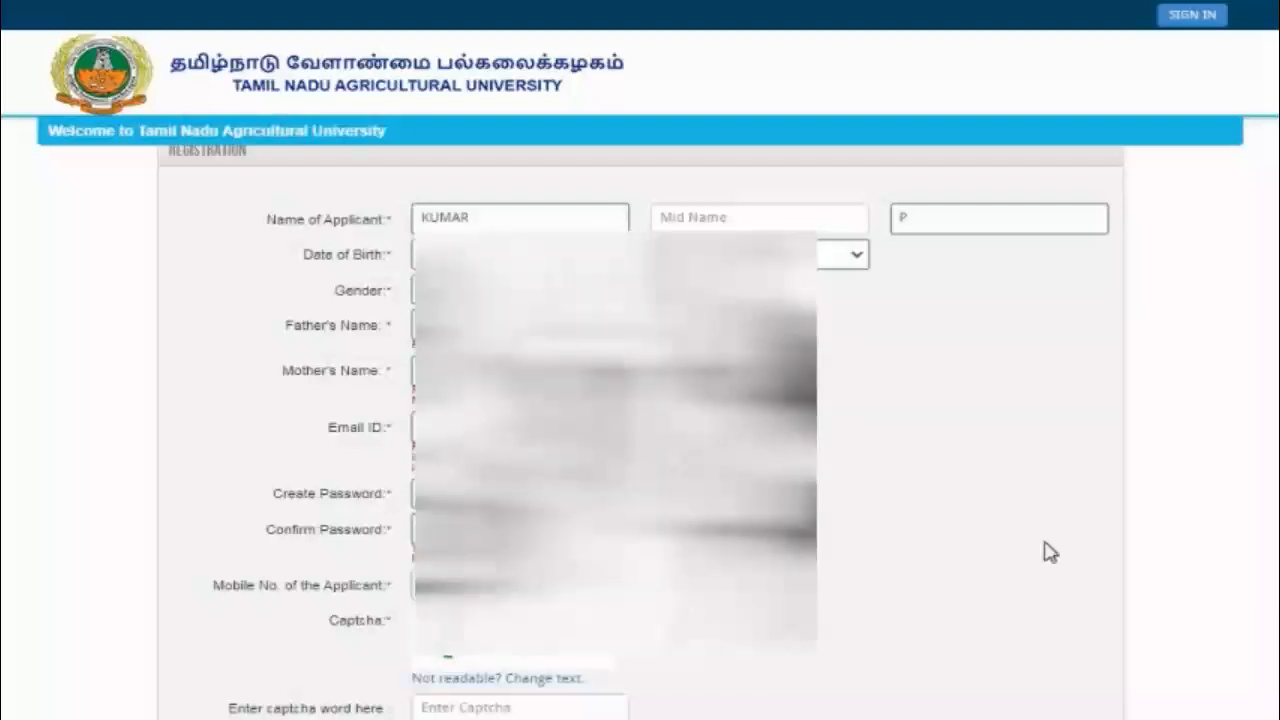
Step: Submit and confirm the registration details, reaching the Registration Successful OTP notice
scroll(640, 400, down, 3)
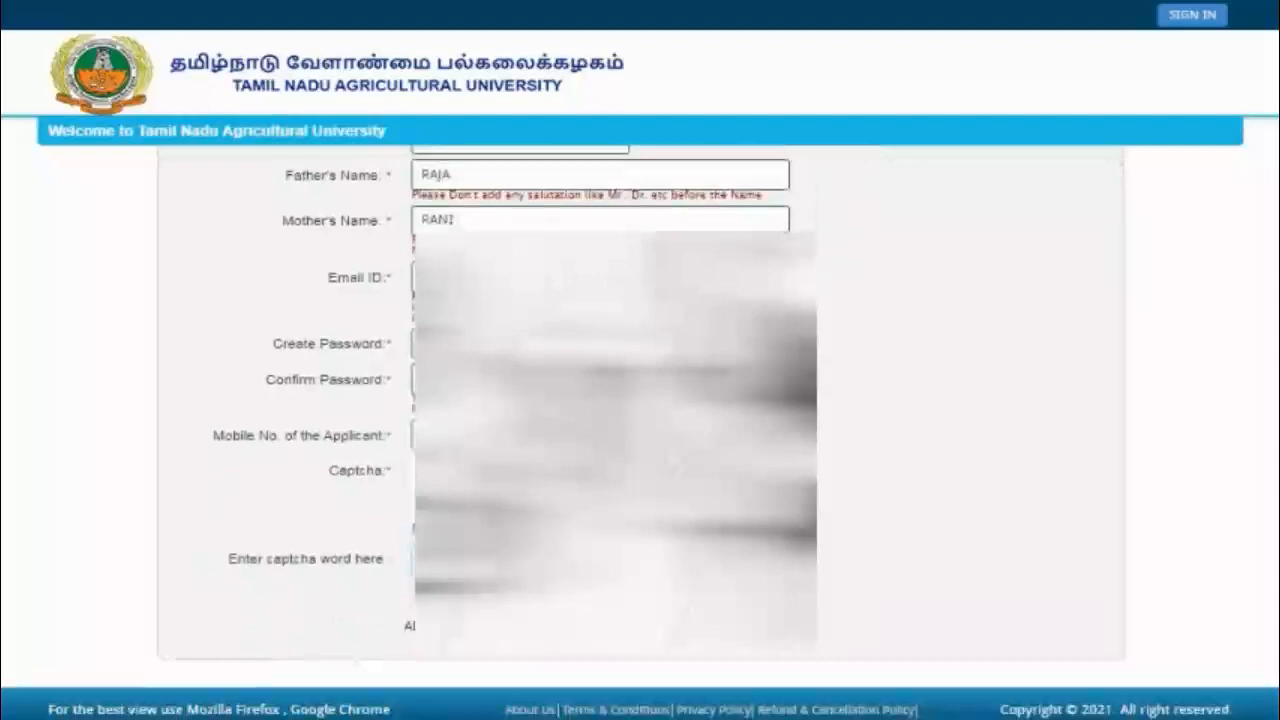
click(450, 597)
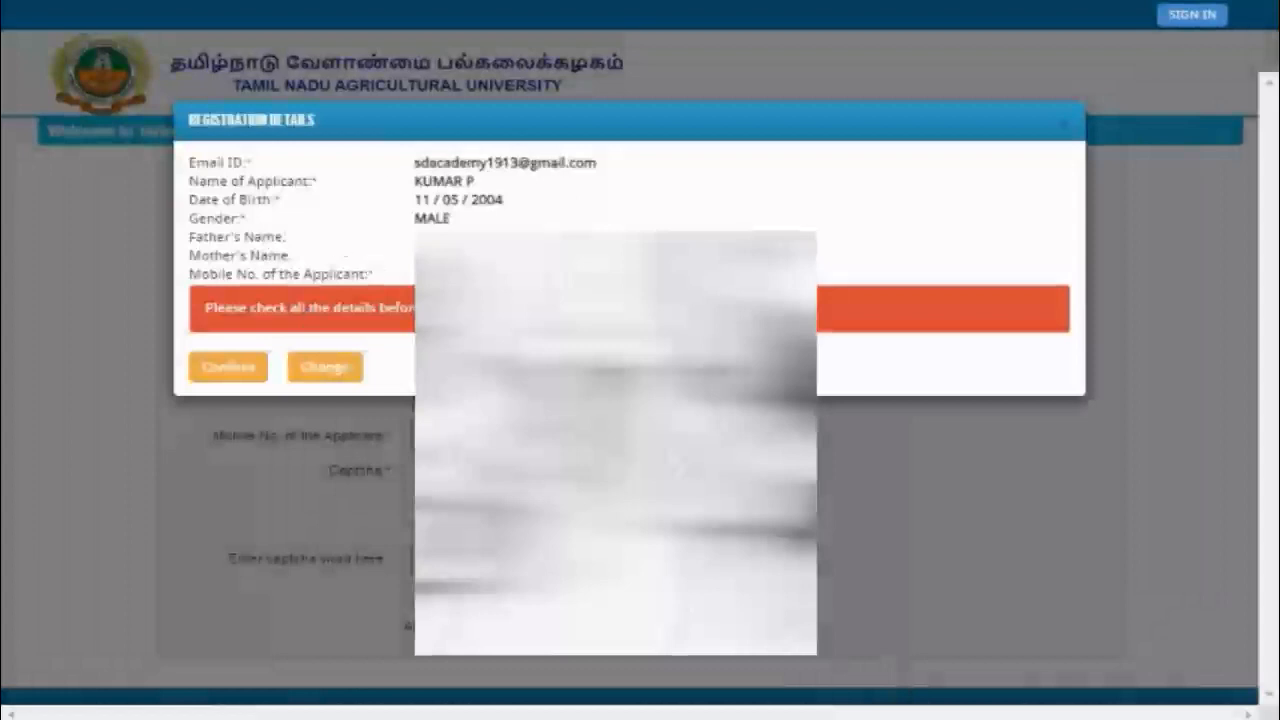
click(216, 381)
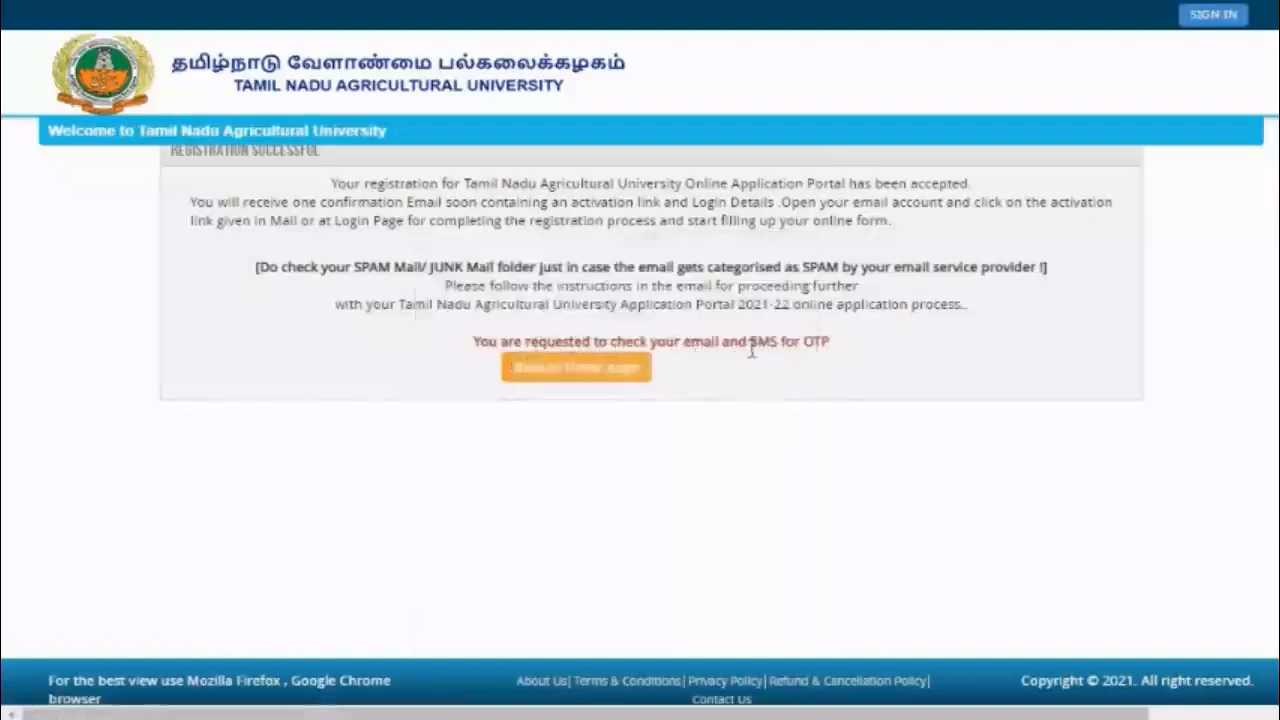
drag(683, 342, 771, 342)
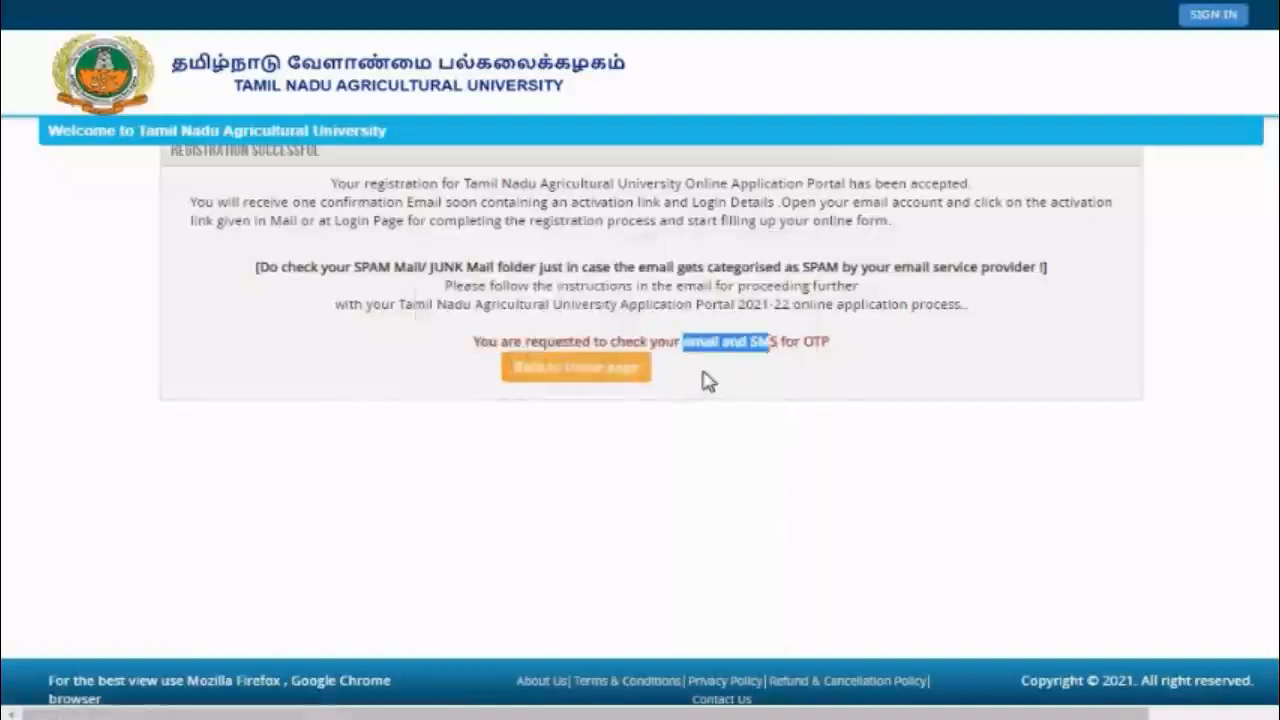
click(702, 375)
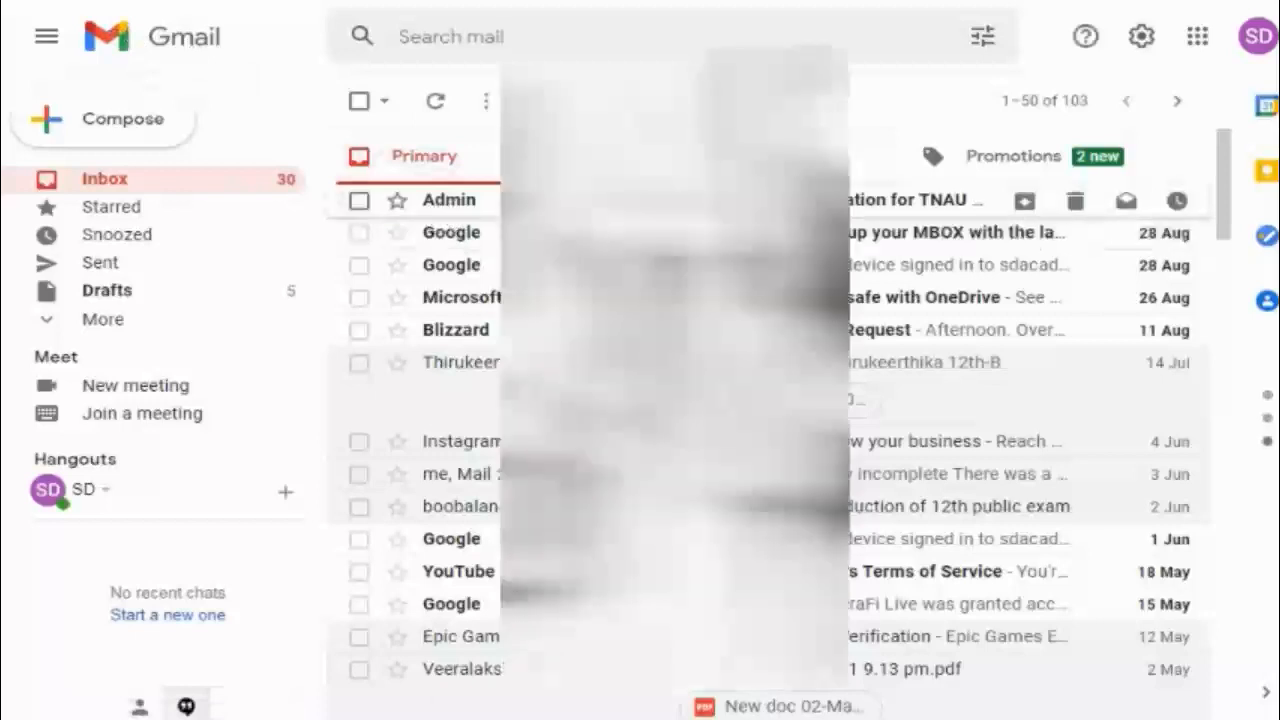
Step: Open the Admin activation email in Gmail and follow its 'Click Here' activation link
click(672, 200)
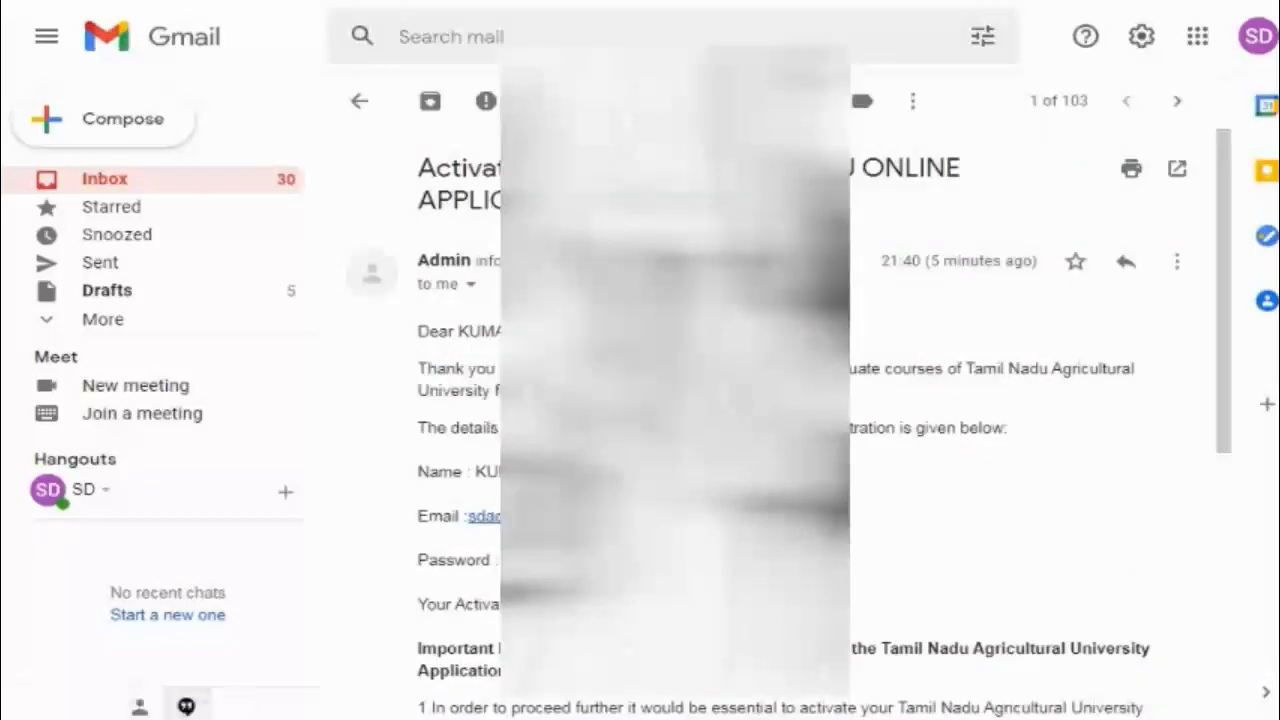
drag(1228, 260, 1229, 361)
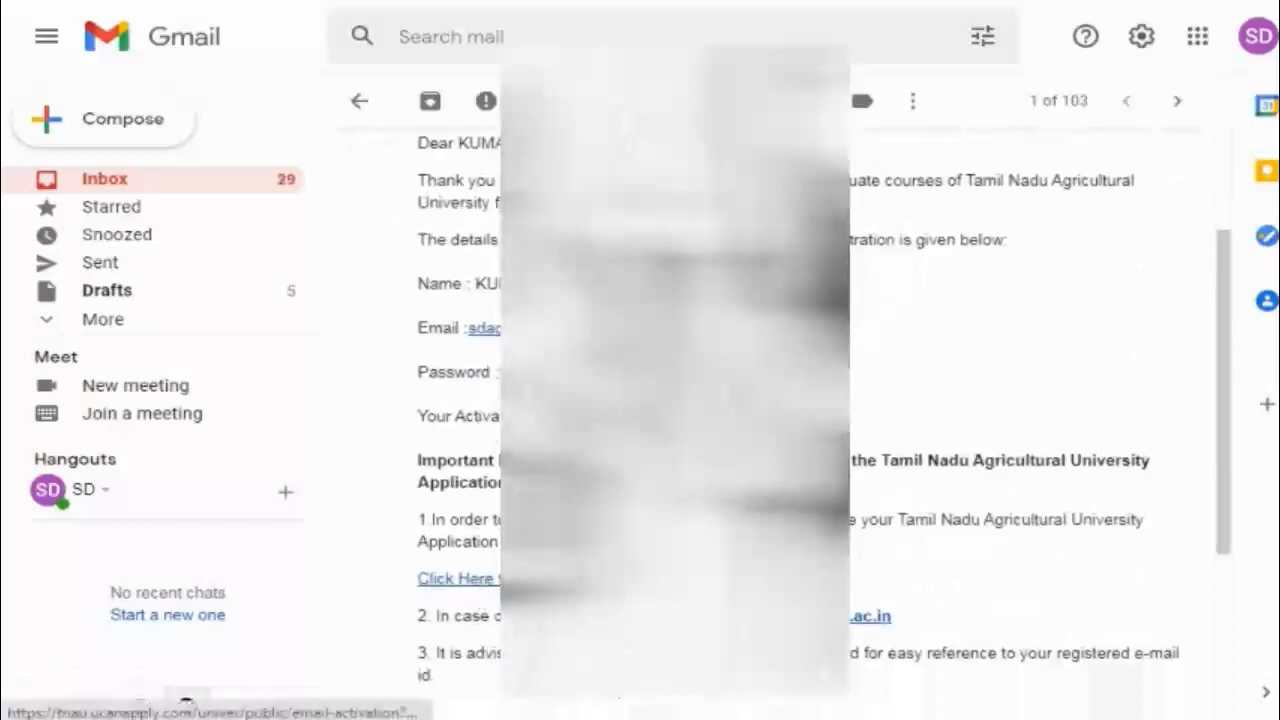
click(482, 579)
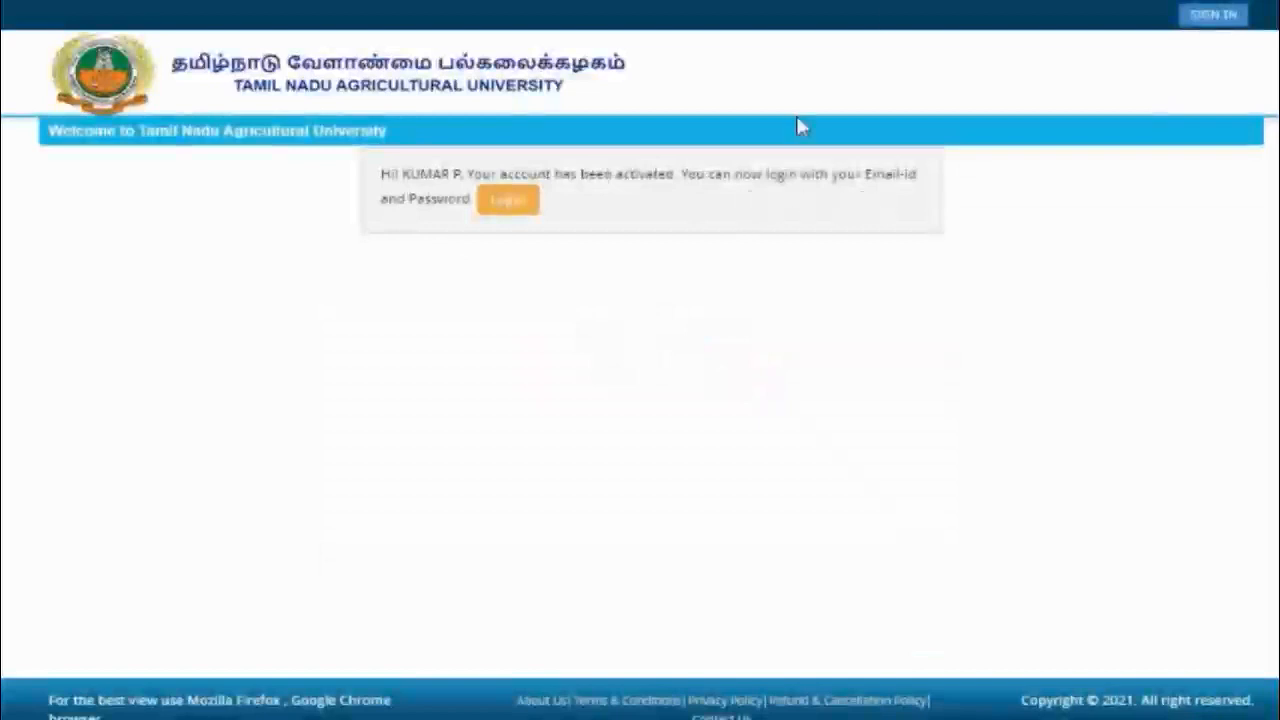
Step: Go from the activation page to the applicant Sign In form and start entering the login e-mail
click(512, 216)
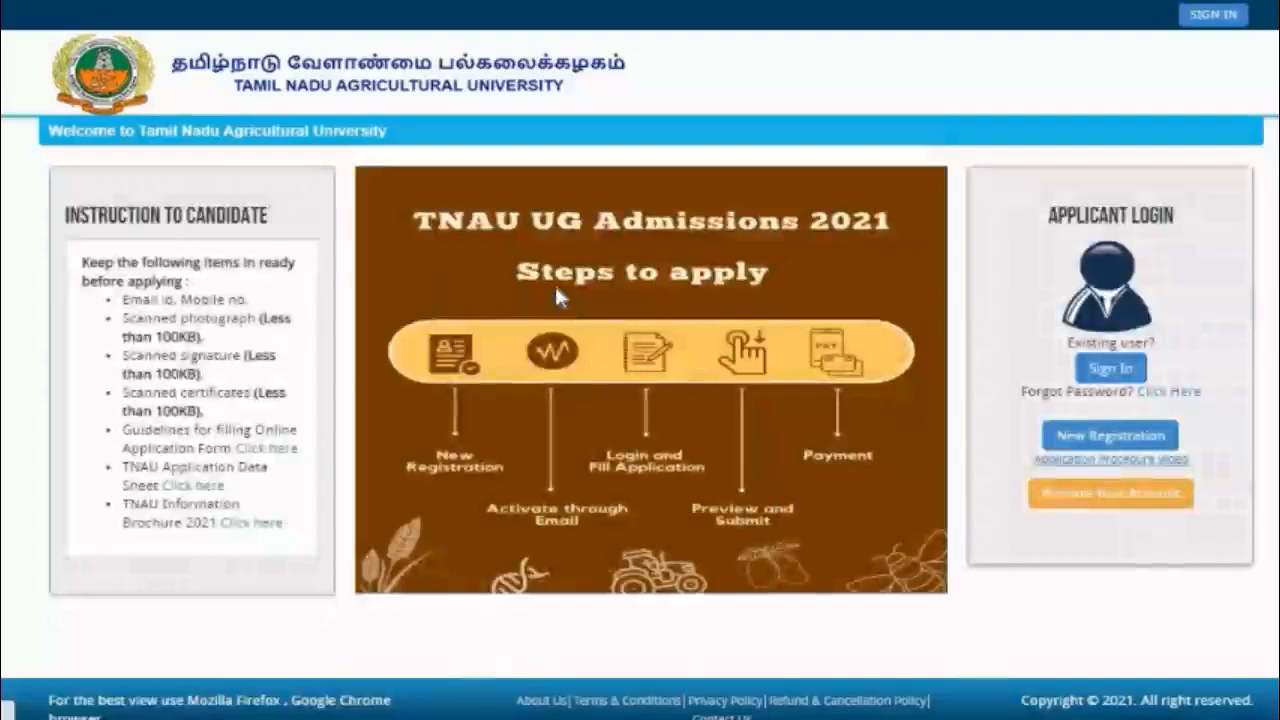
click(1106, 372)
click(450, 204)
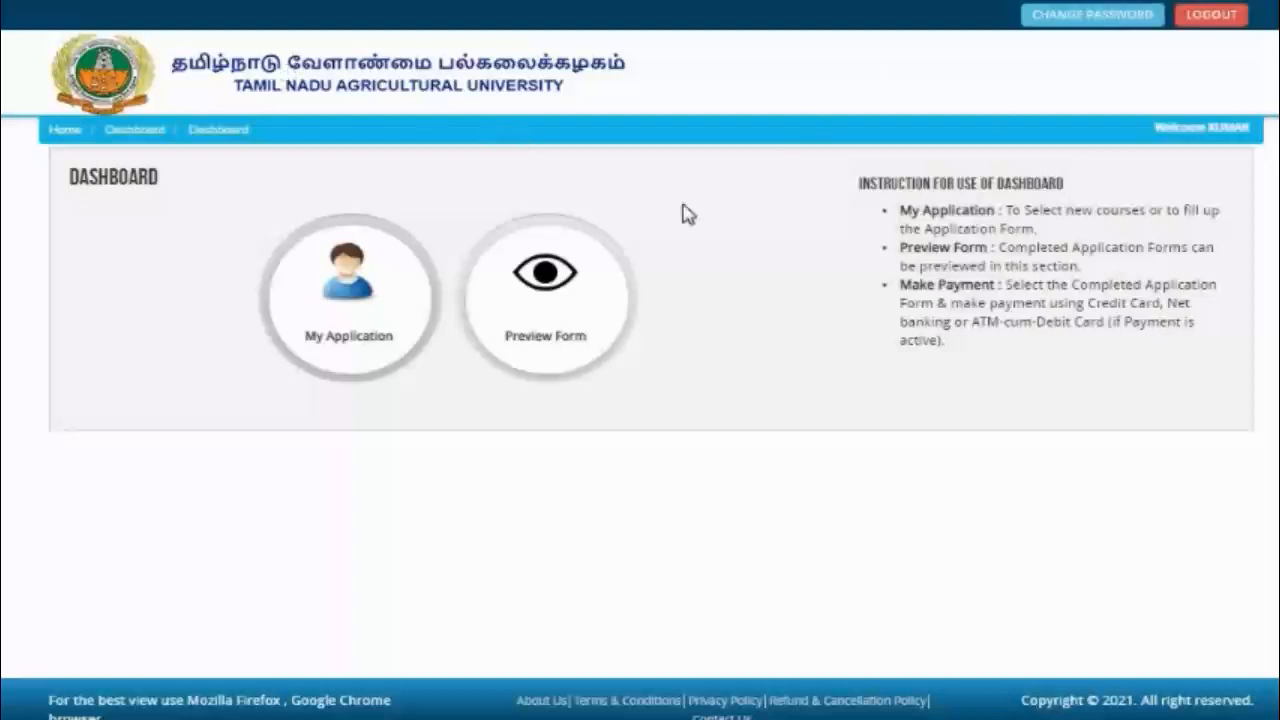
Step: Start the UG Admission 2021 application from My Application, accepting the eligibility declaration
click(343, 290)
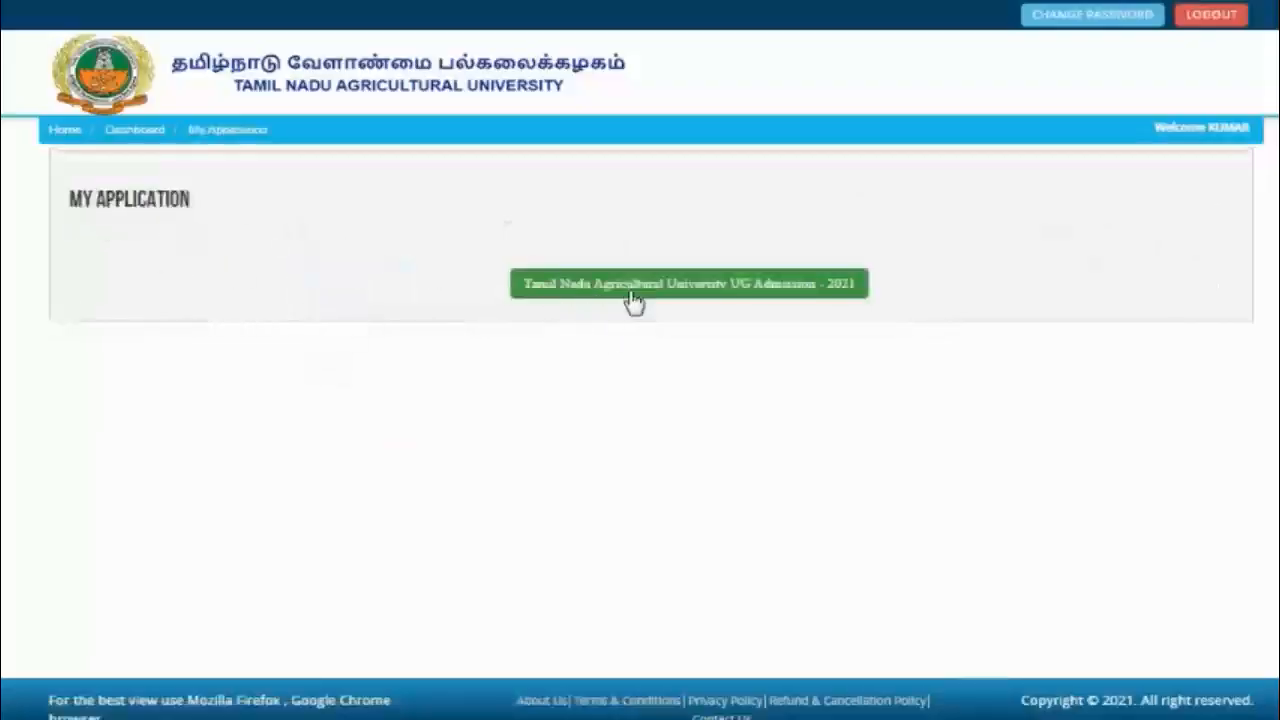
click(707, 298)
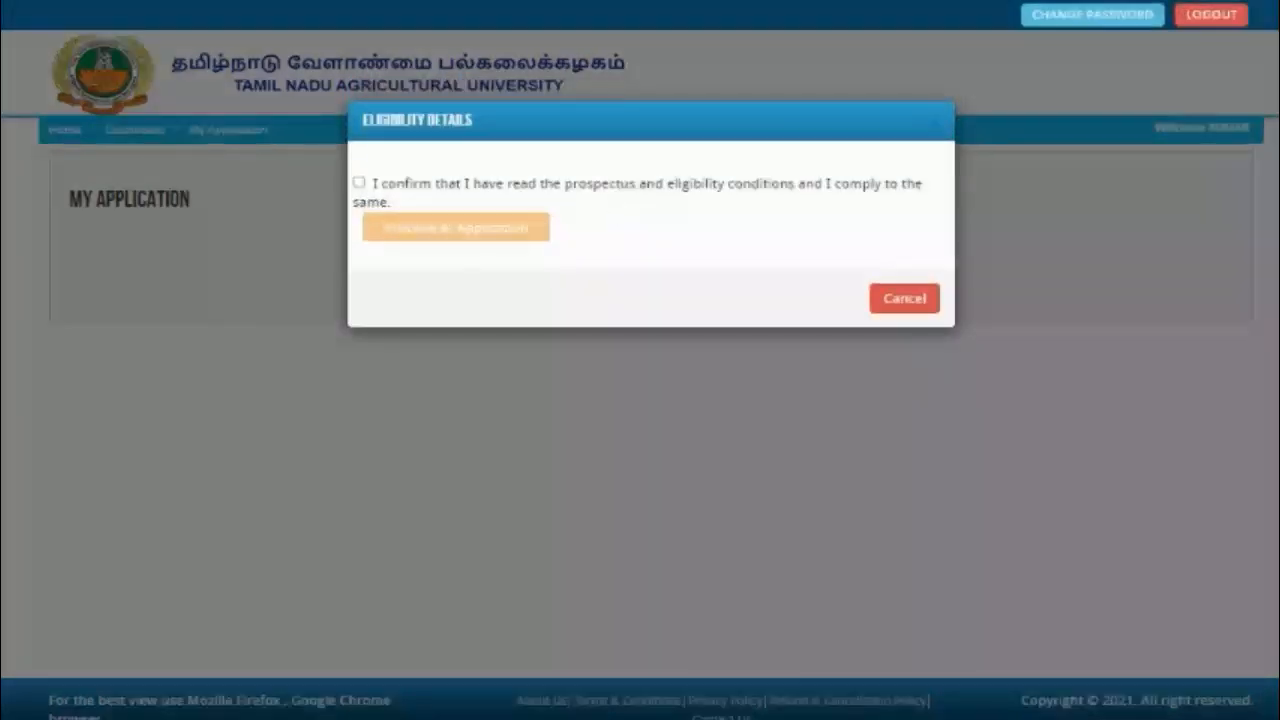
click(359, 184)
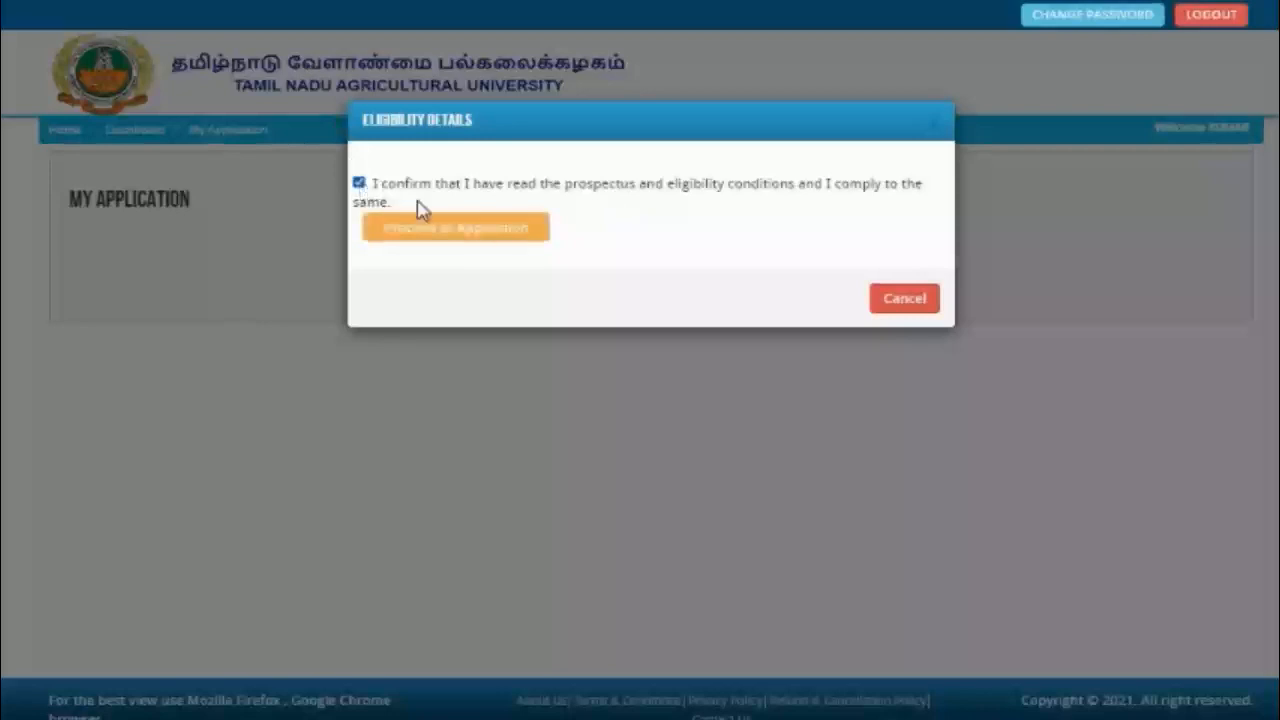
click(468, 234)
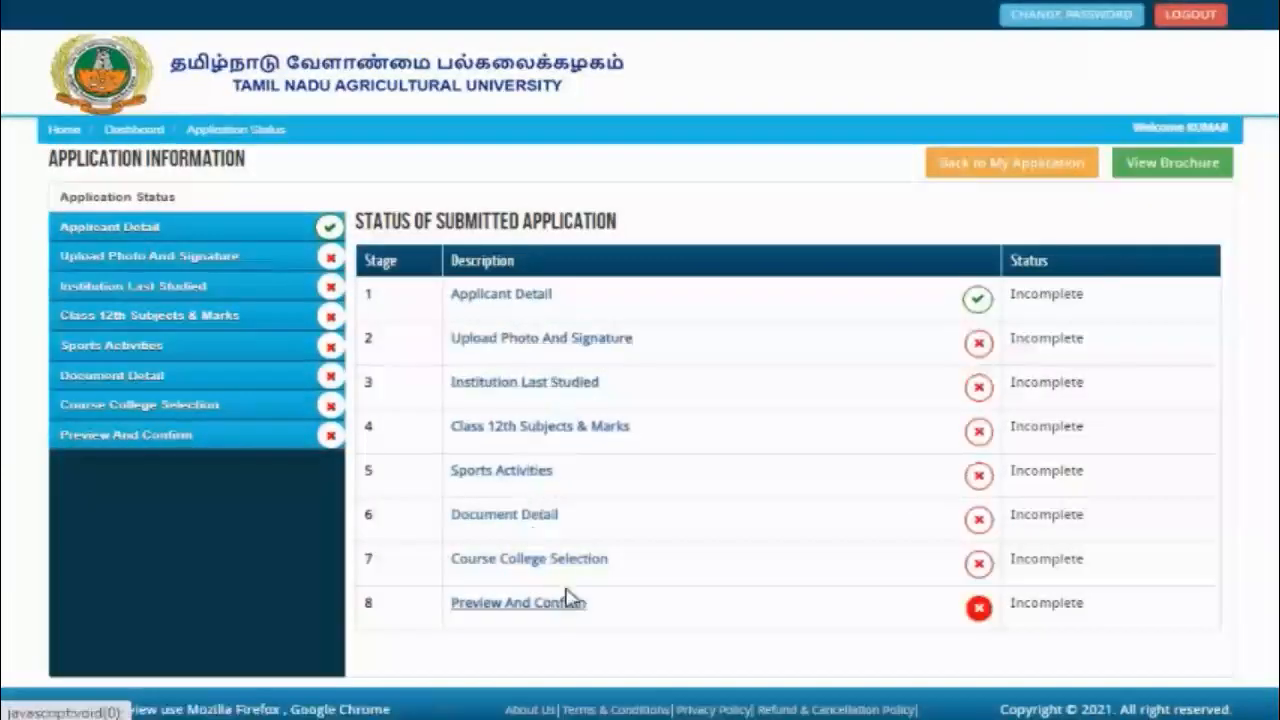
Step: In Applicant Detail, set Nativity to Tamil Nadu and Stream Of Study to Academic
click(490, 303)
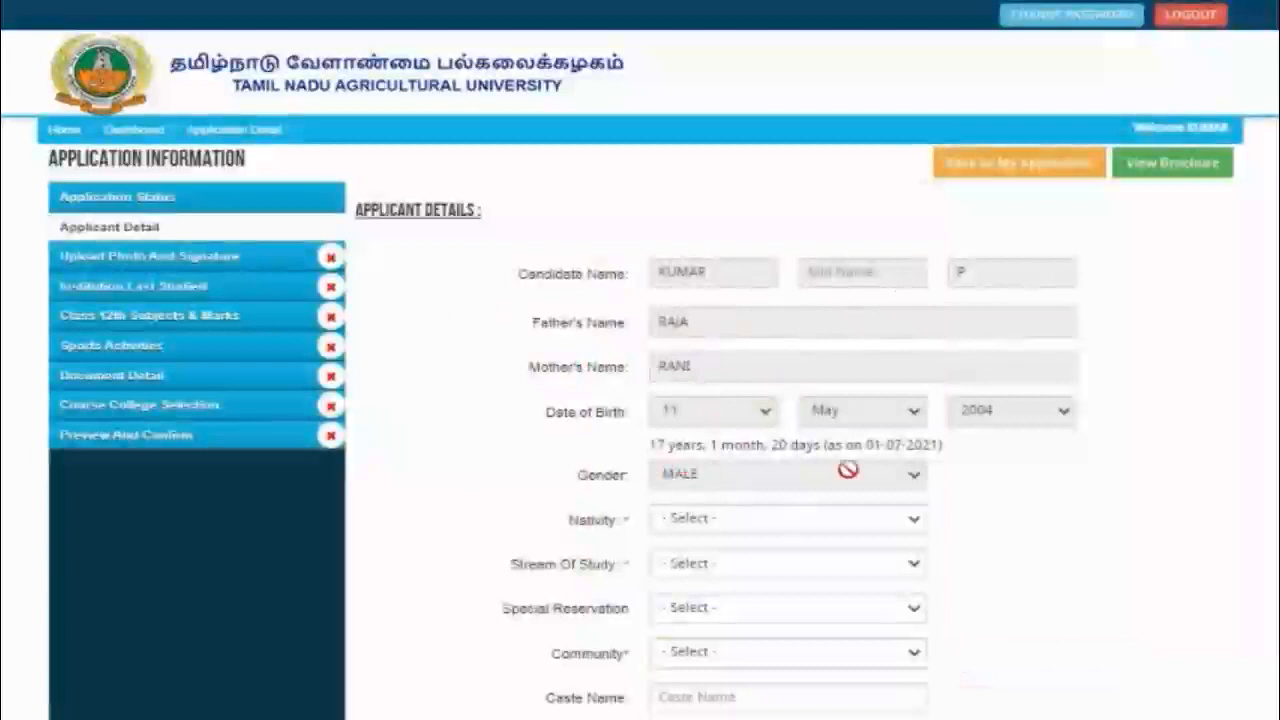
scroll(640, 323, down, 2)
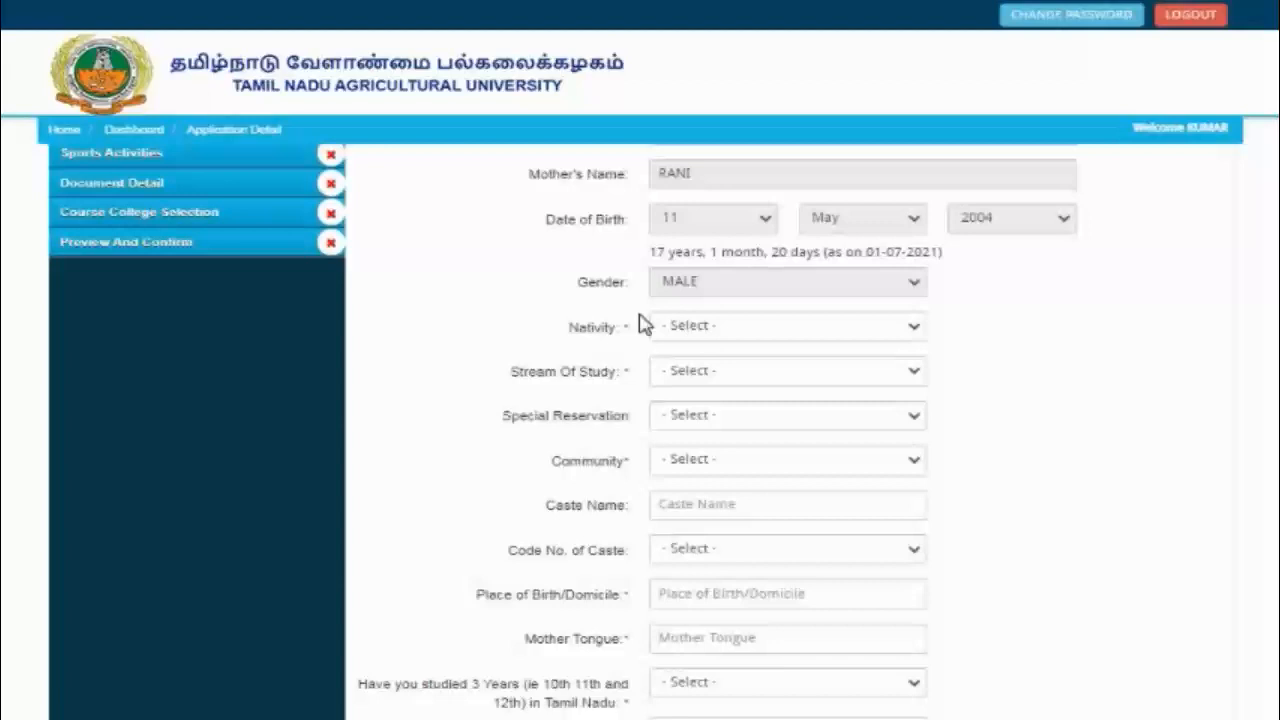
click(774, 329)
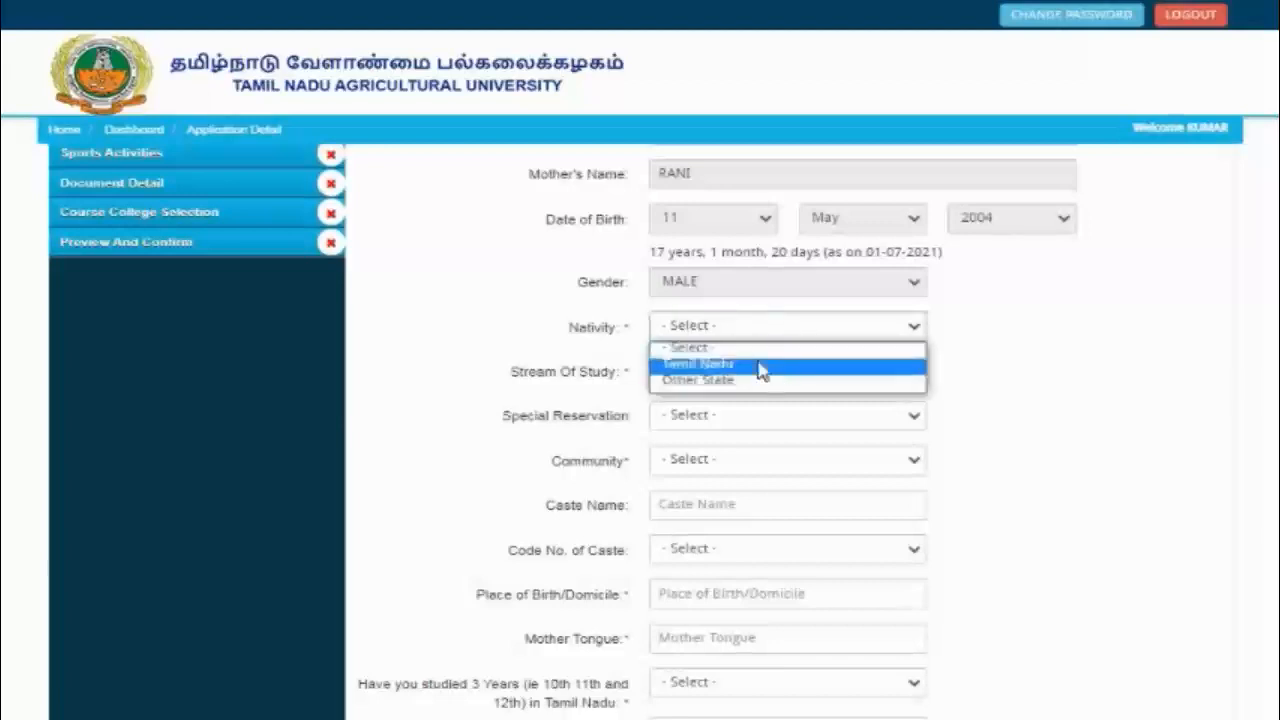
click(760, 366)
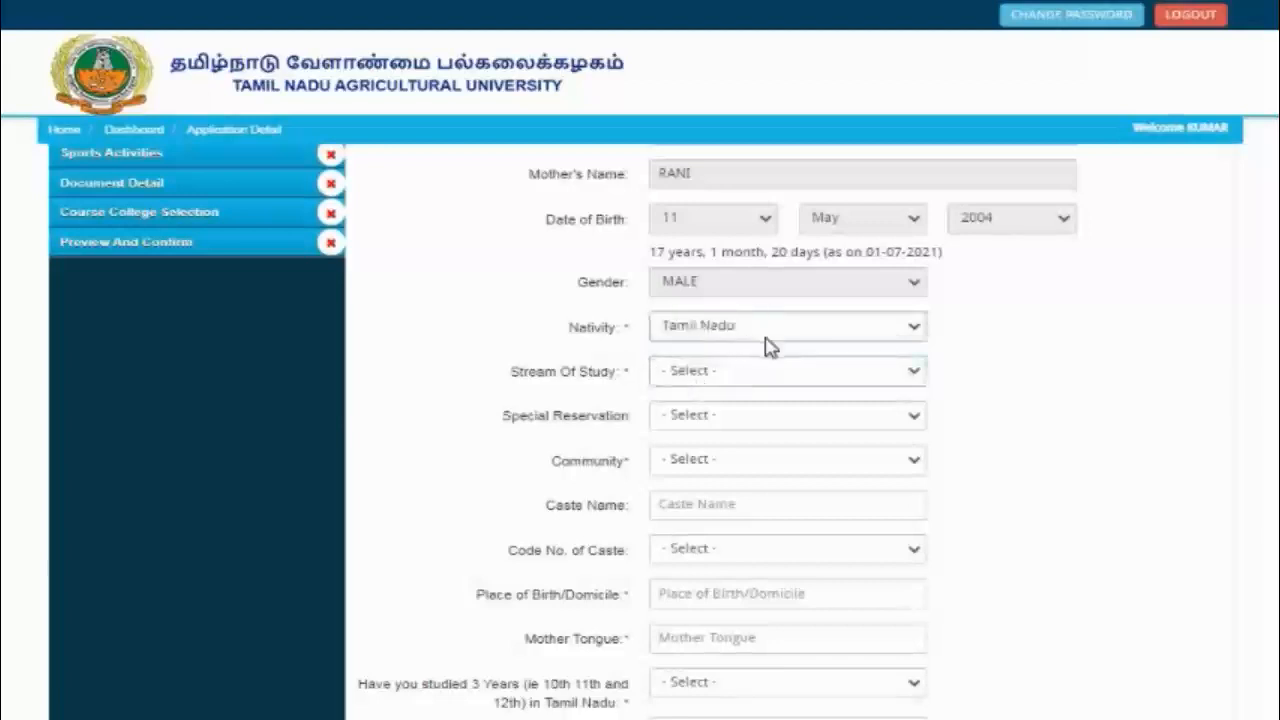
click(759, 374)
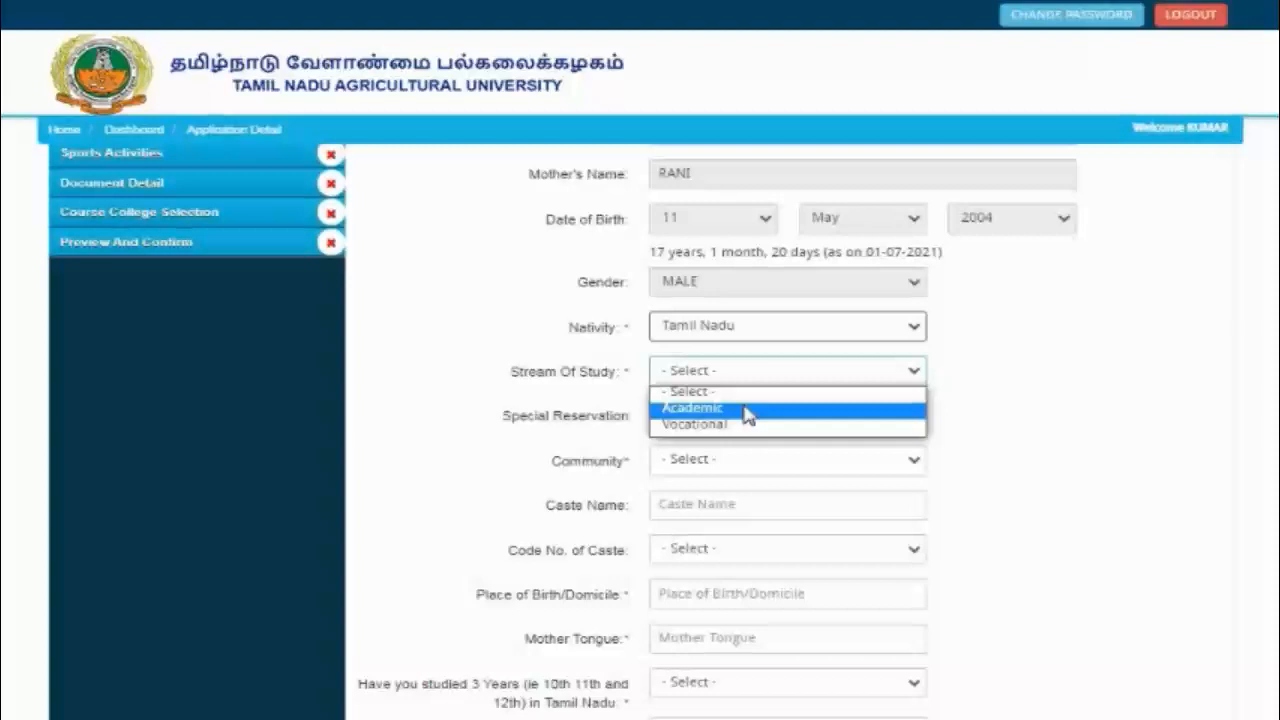
click(745, 410)
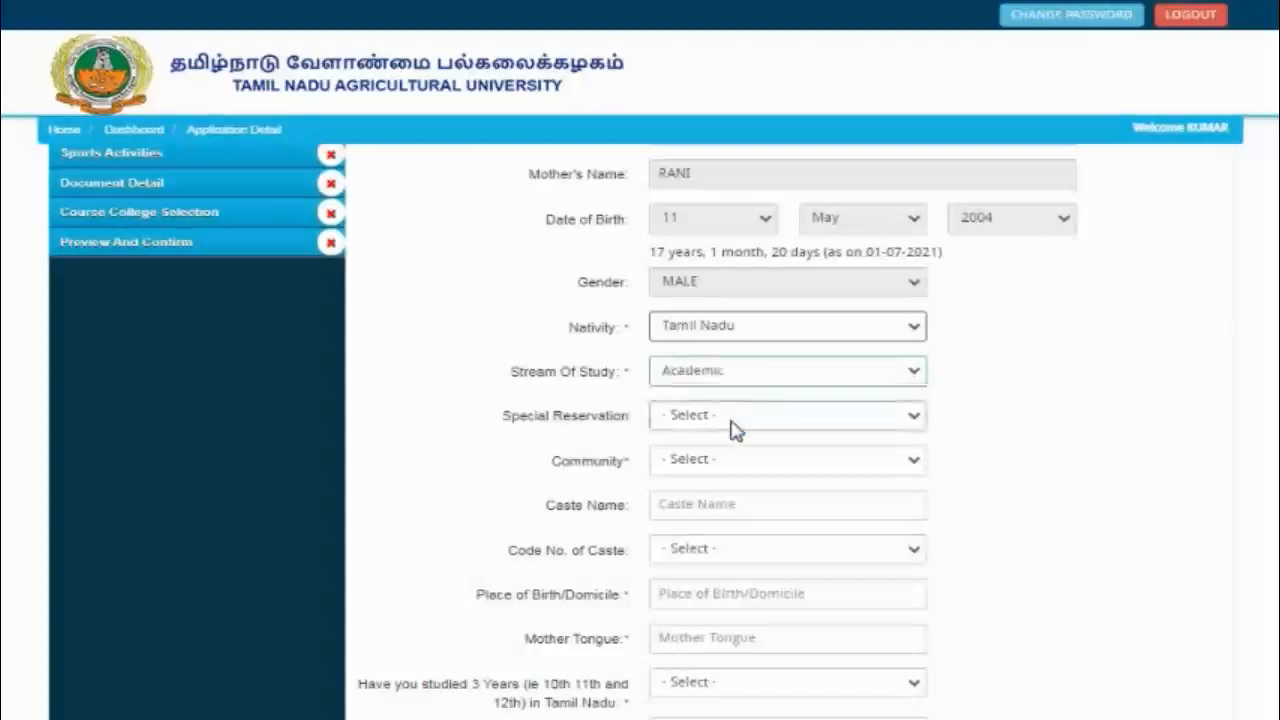
Step: Leave special reservation unset, set Community to BC and enter caste name Nadar
click(735, 426)
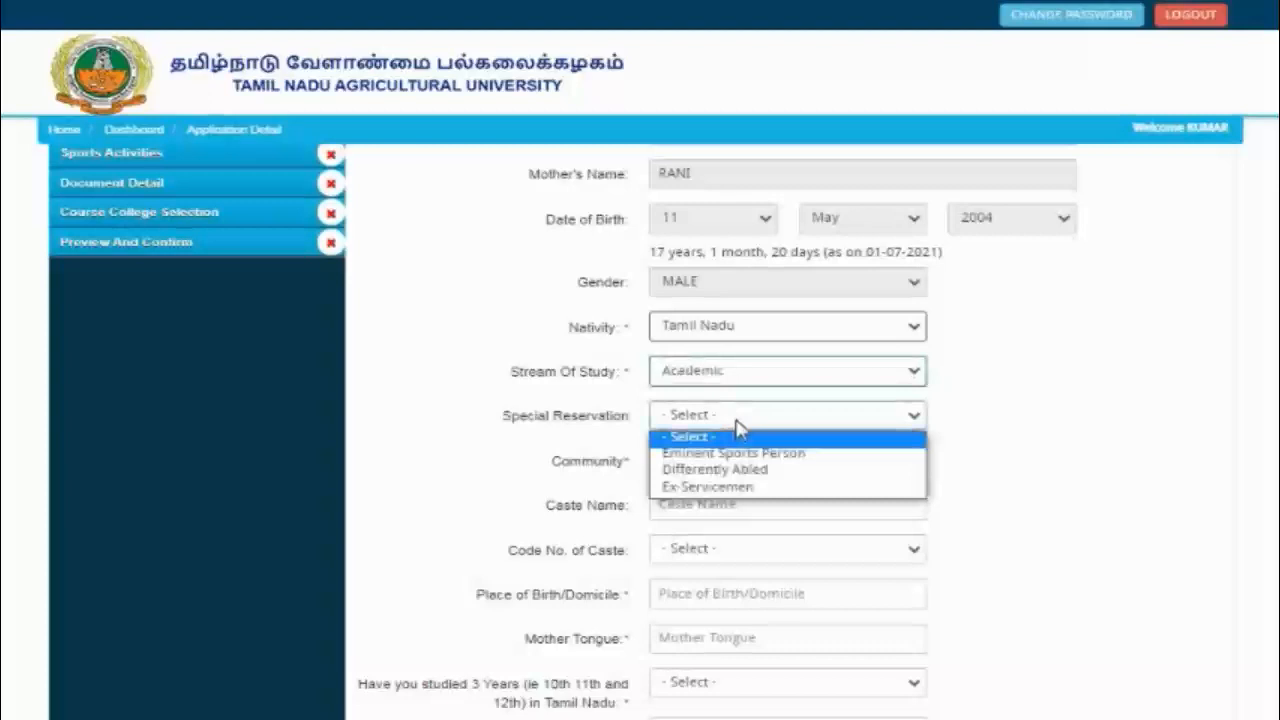
click(738, 430)
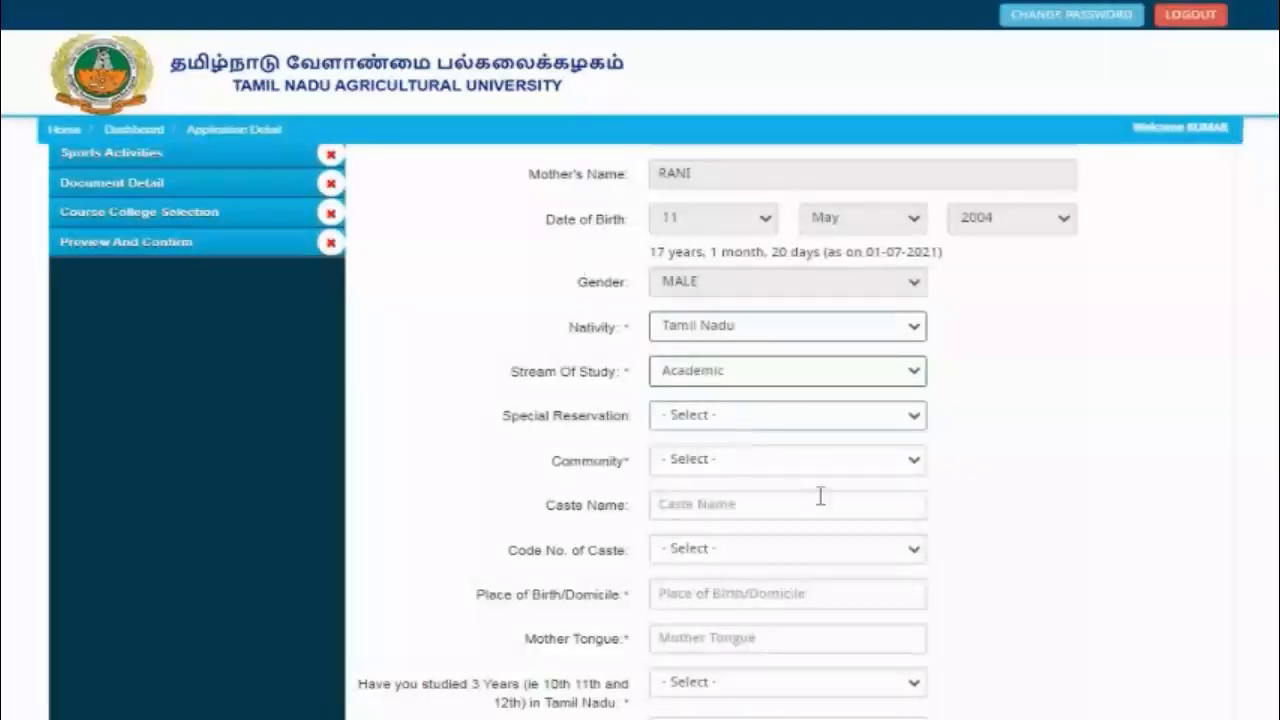
click(800, 429)
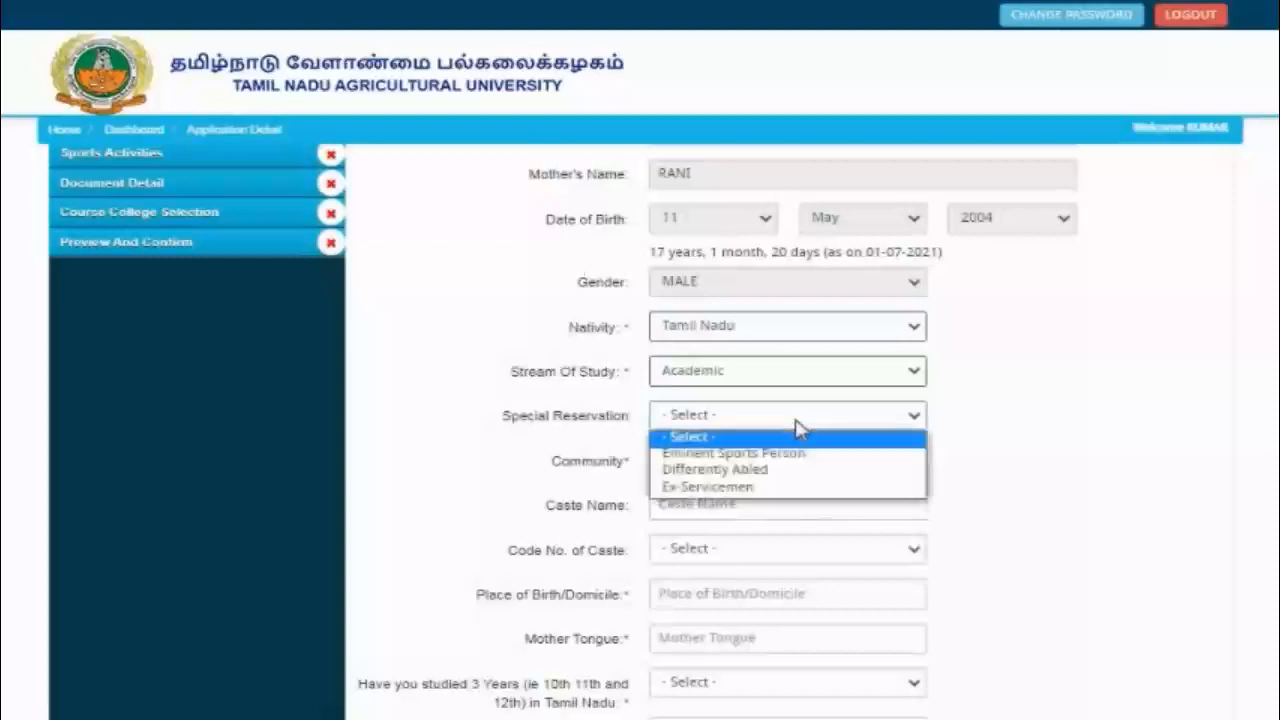
click(800, 429)
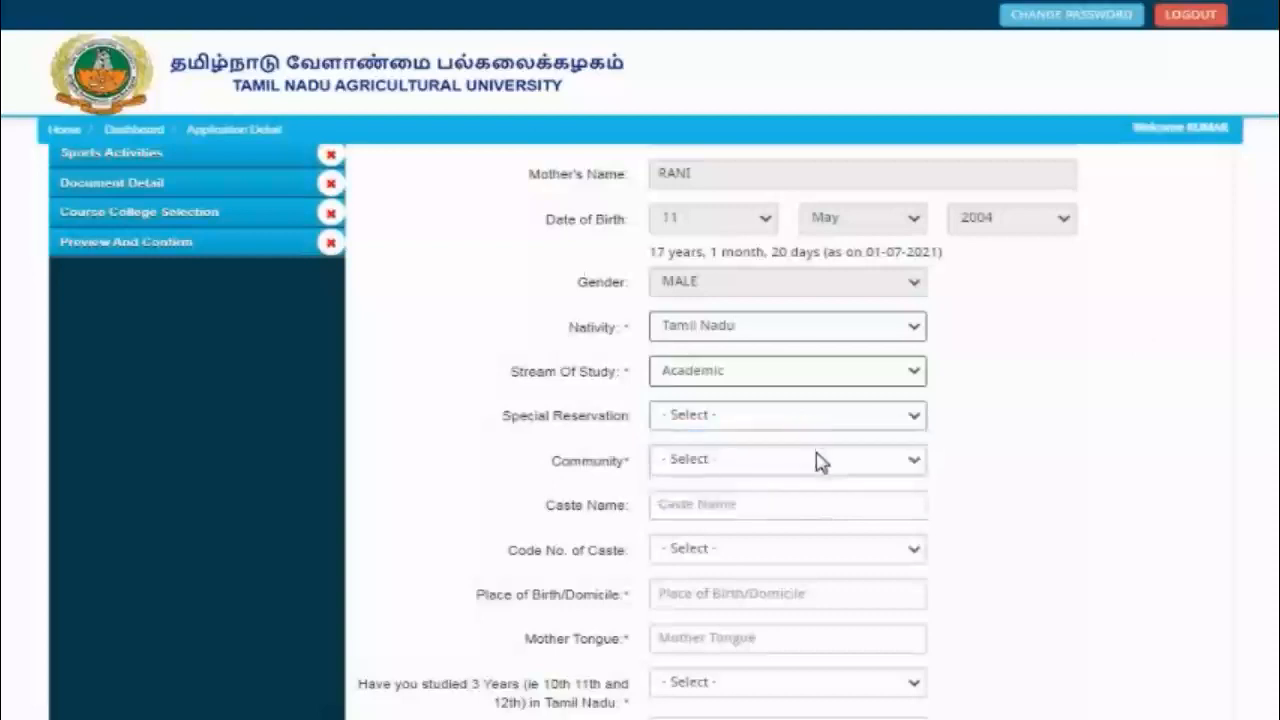
click(816, 462)
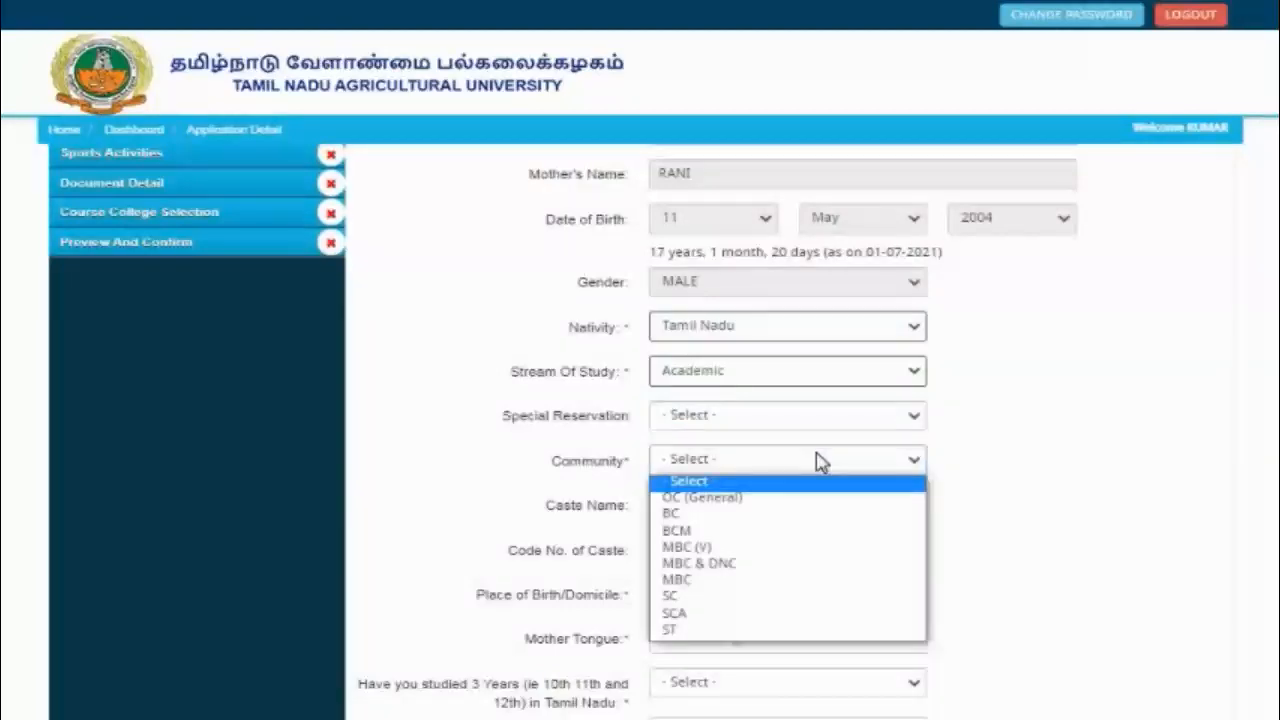
click(724, 517)
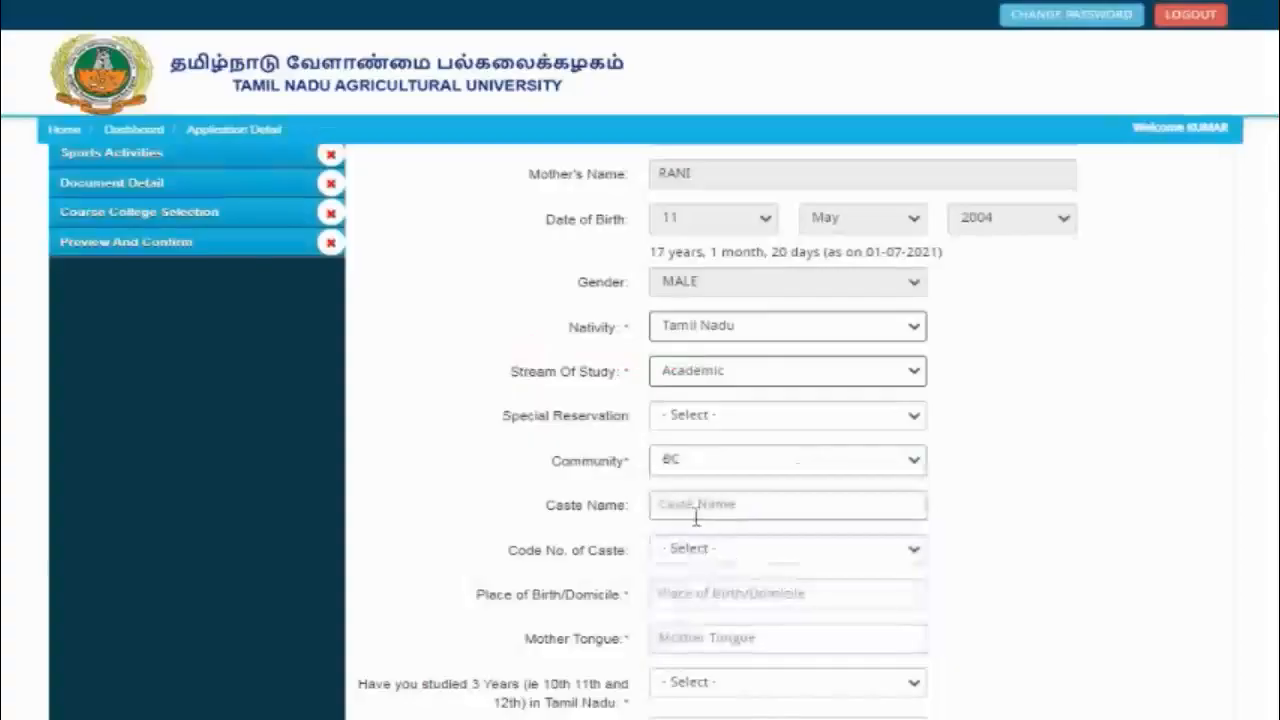
click(689, 511)
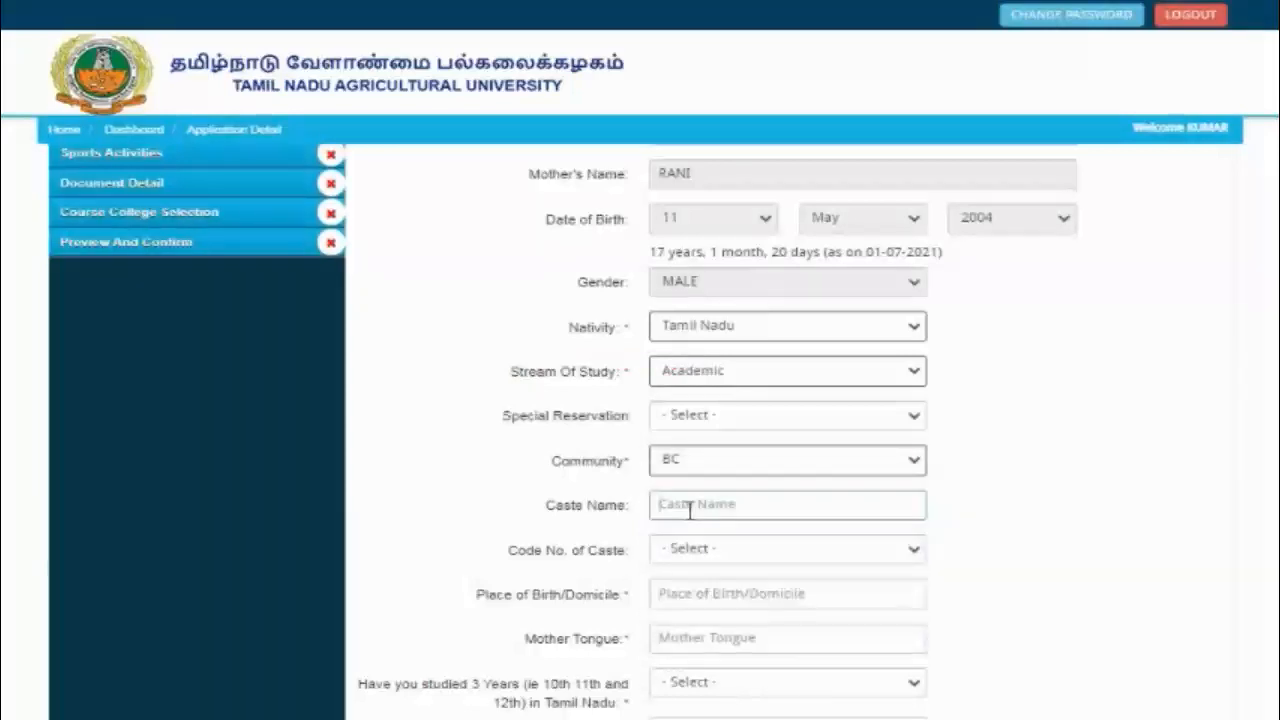
text(Nadar)
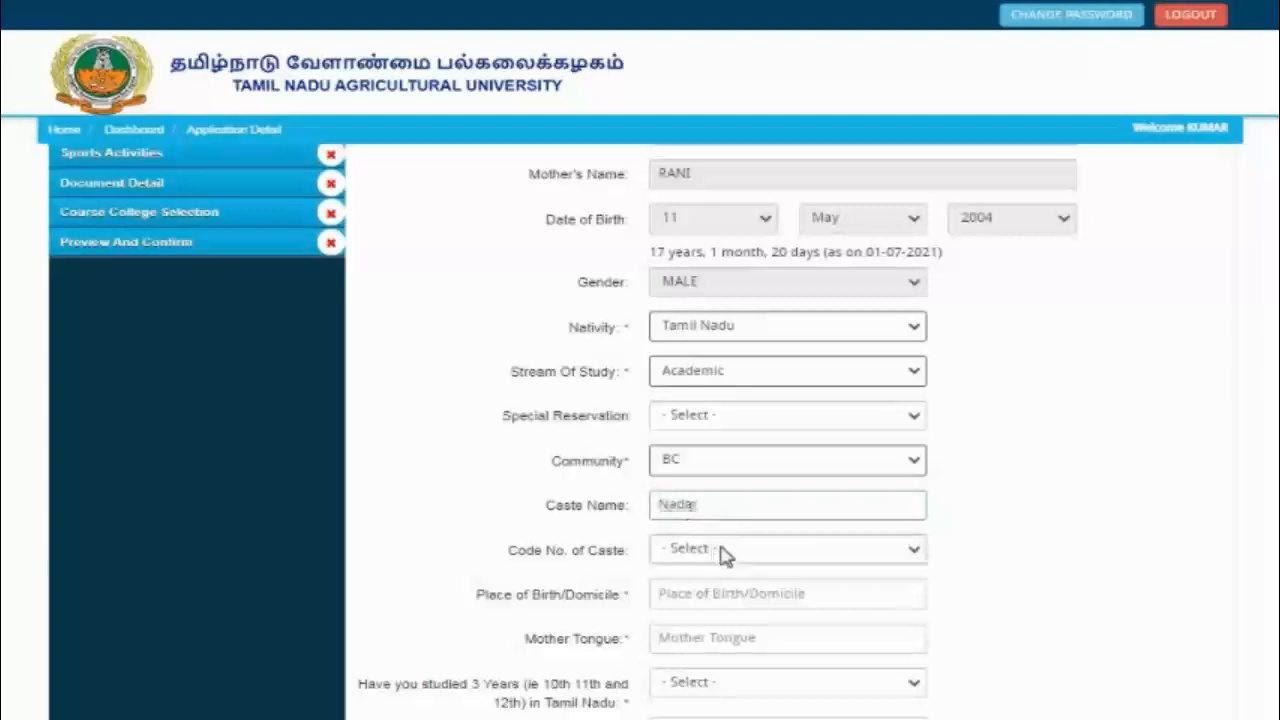
Step: Choose 072 as the Code No. of Caste for Nadar
click(725, 552)
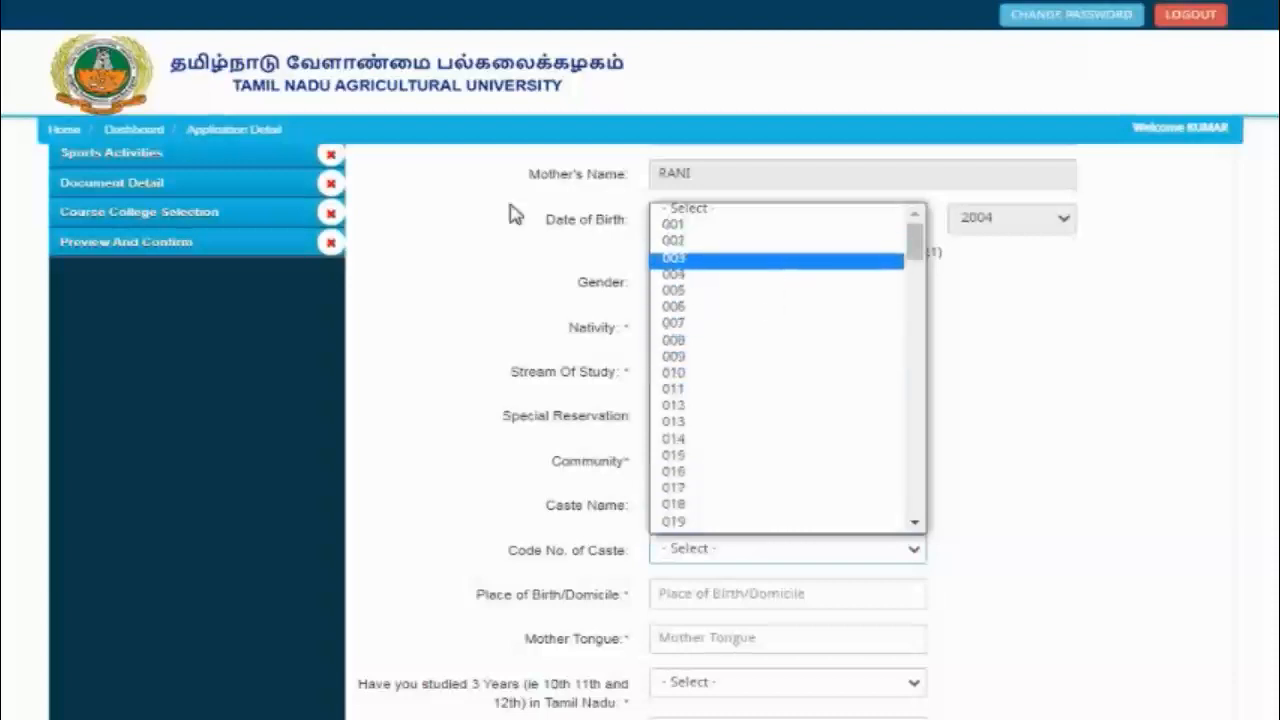
click(92, 88)
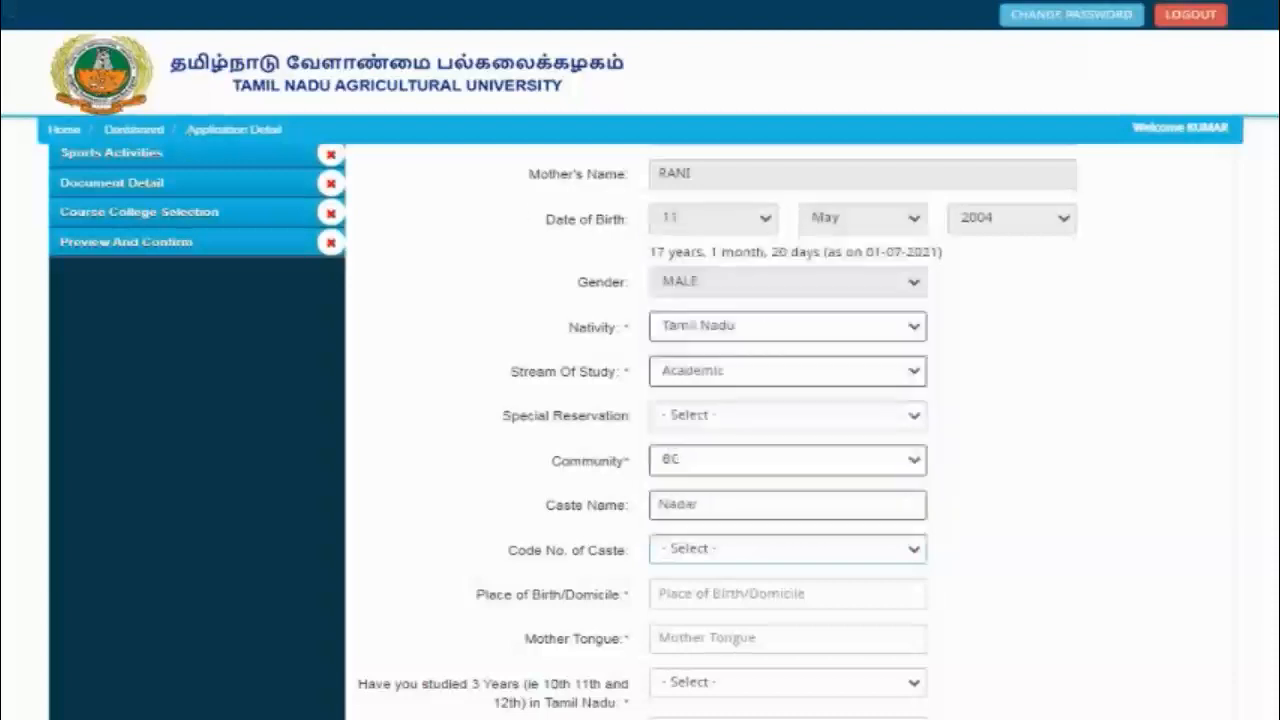
click(913, 550)
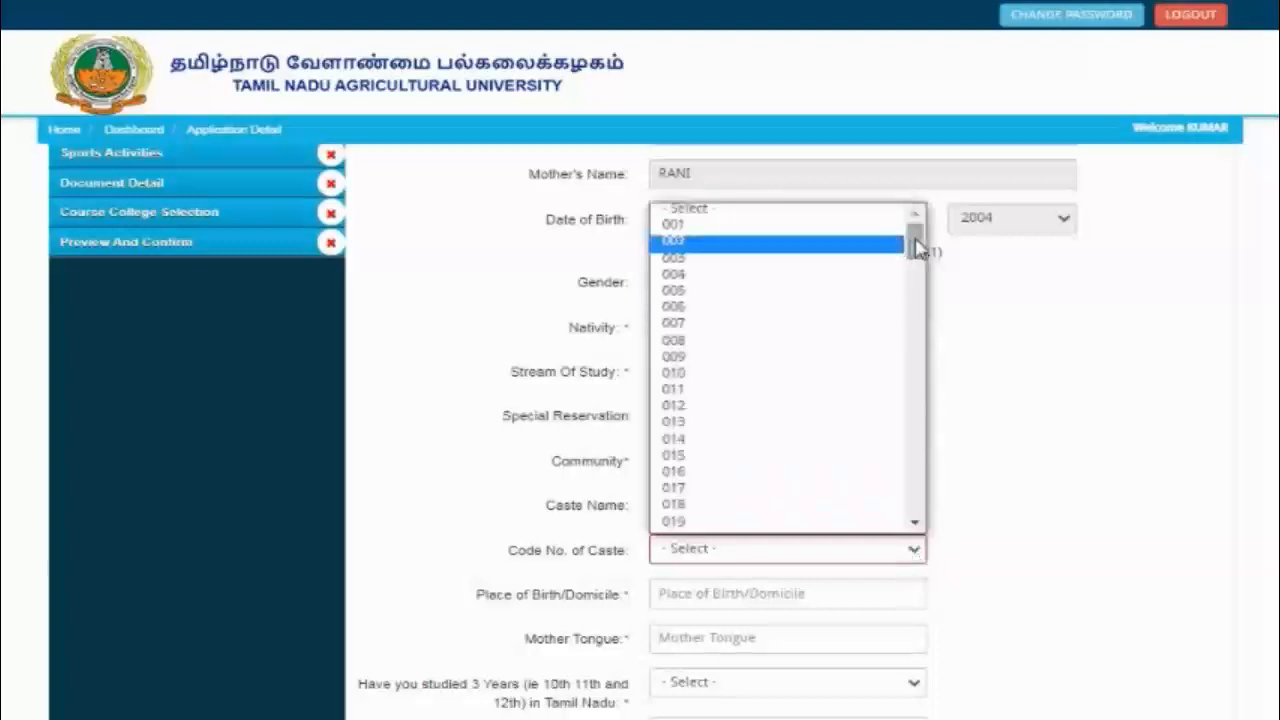
drag(914, 249, 930, 352)
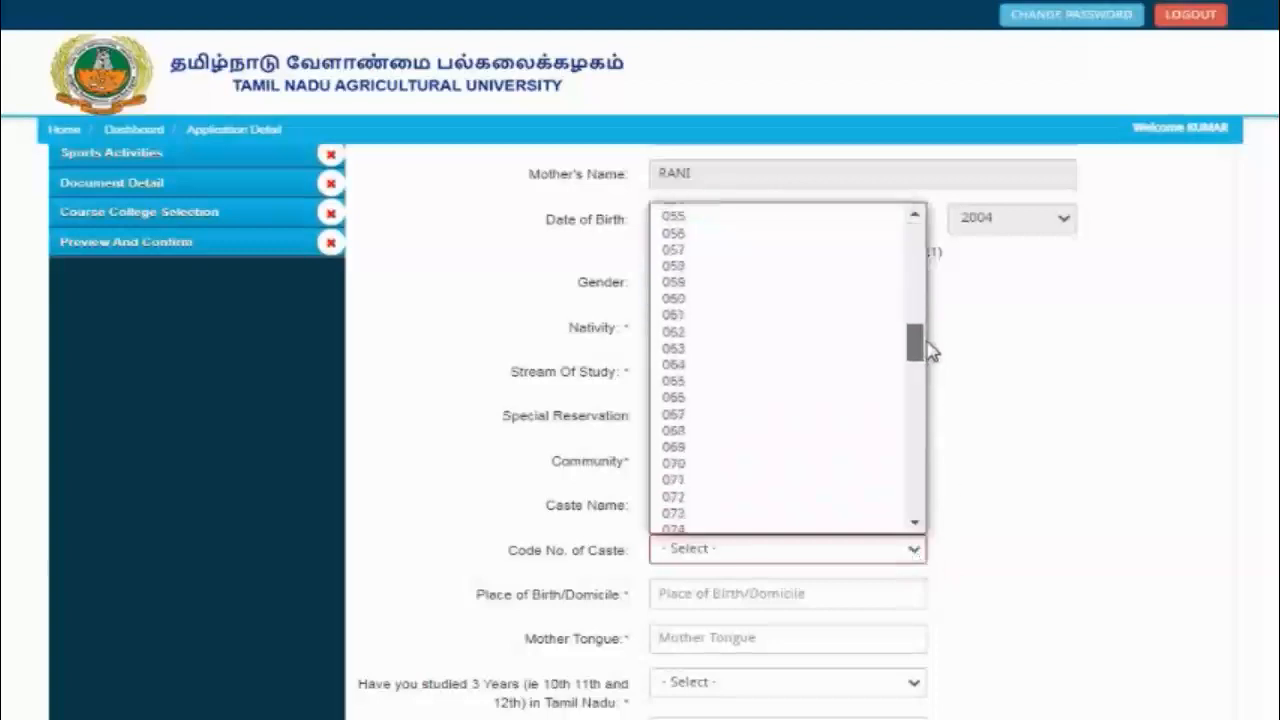
click(748, 497)
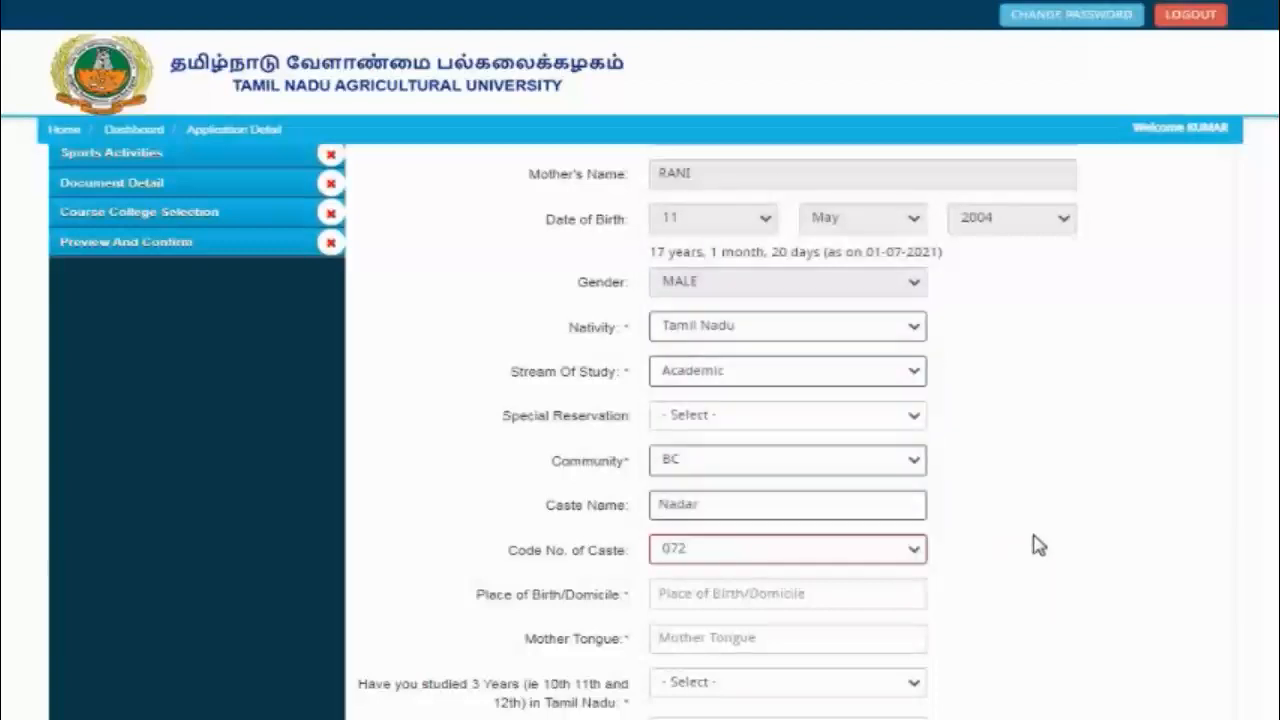
Step: Enter Place of Birth madurai, Mother Tongue tamil, and Yes for three years' study in Tamil Nadu
scroll(758, 386, down, 3)
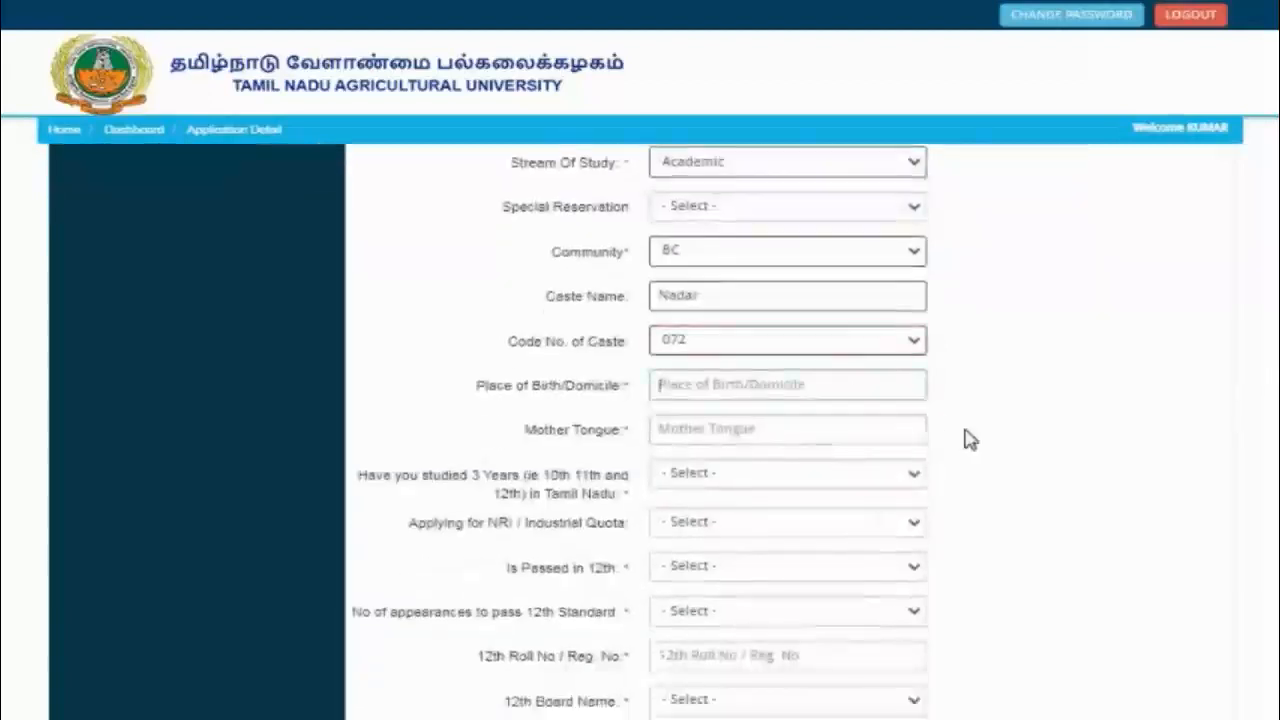
text(ma)
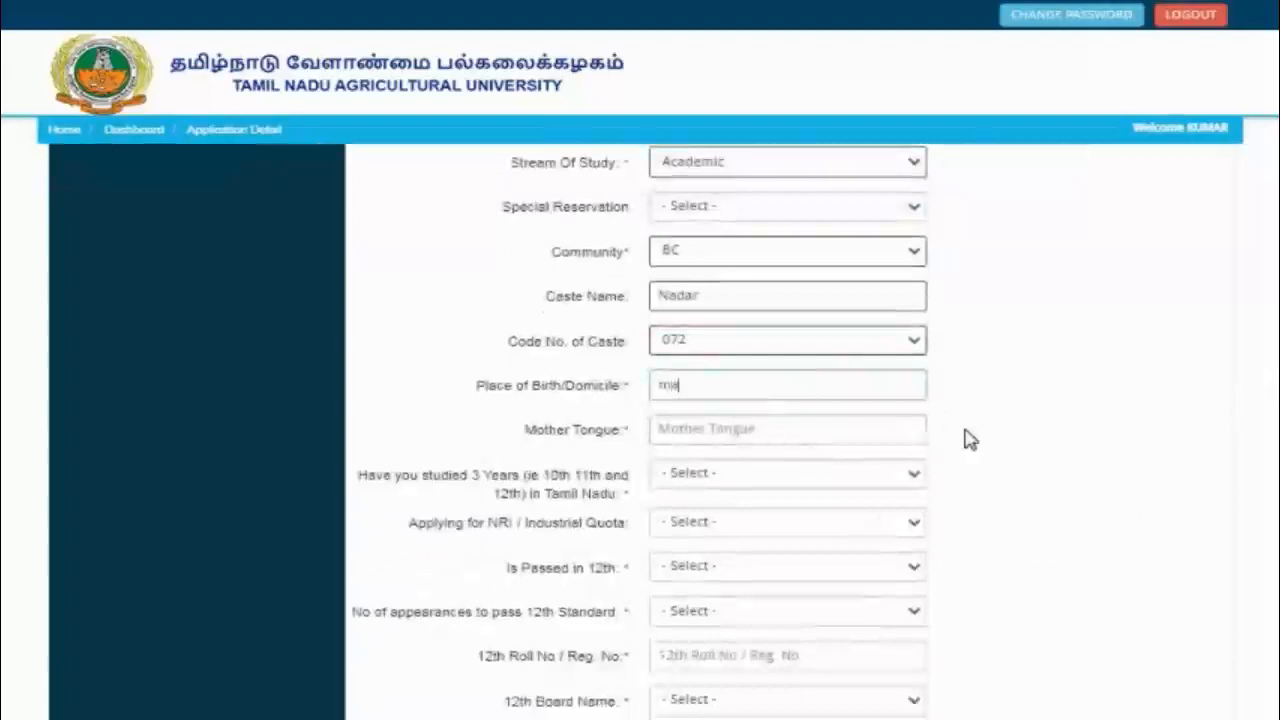
text(durai)
click(691, 433)
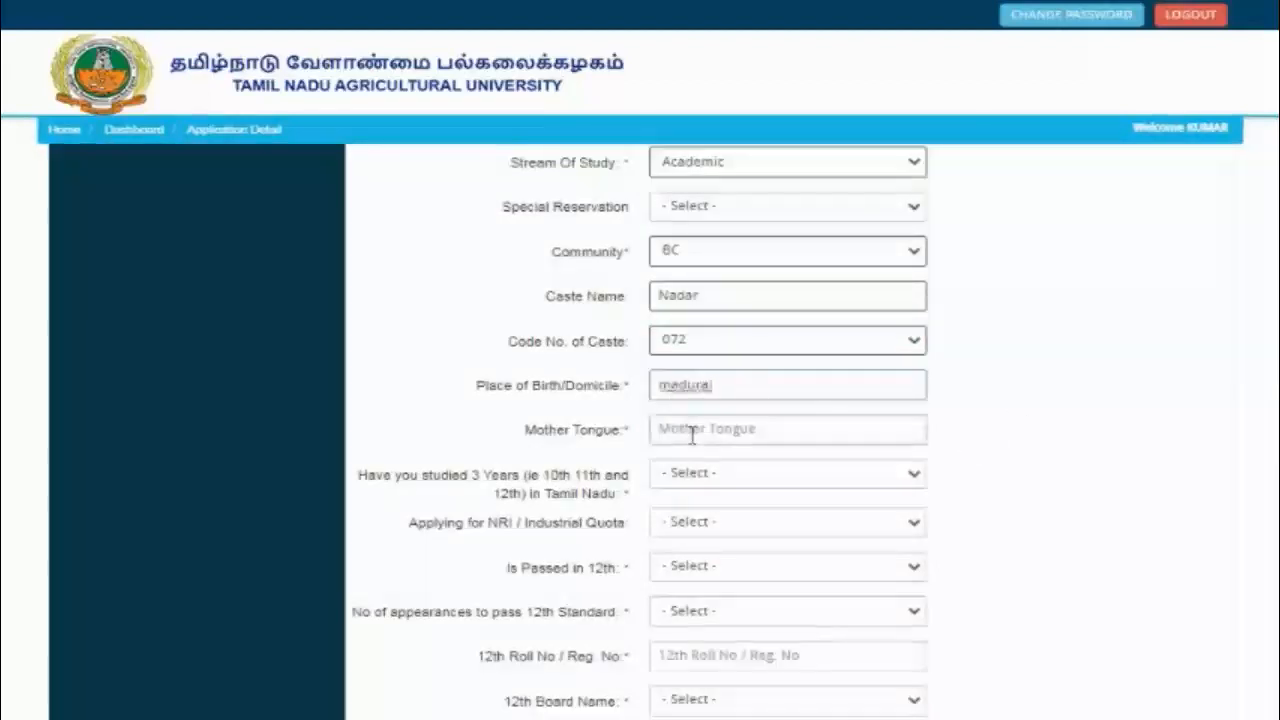
text(tamil)
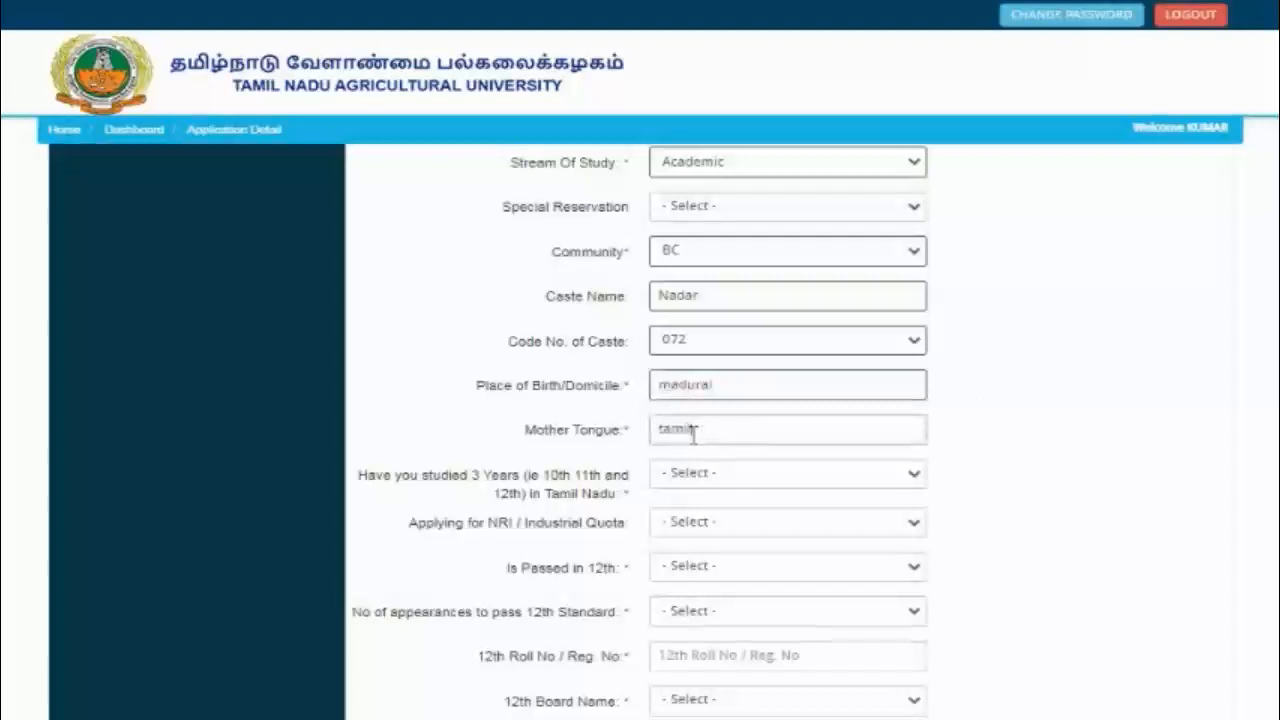
click(766, 477)
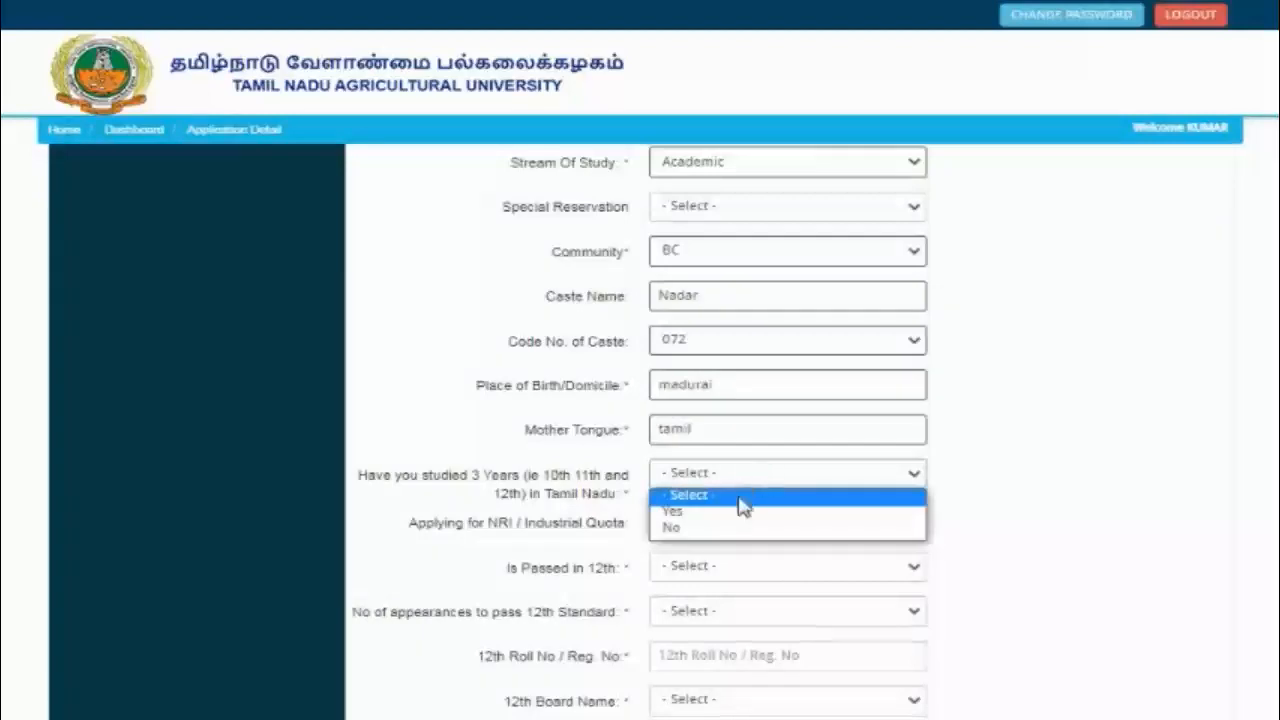
click(738, 512)
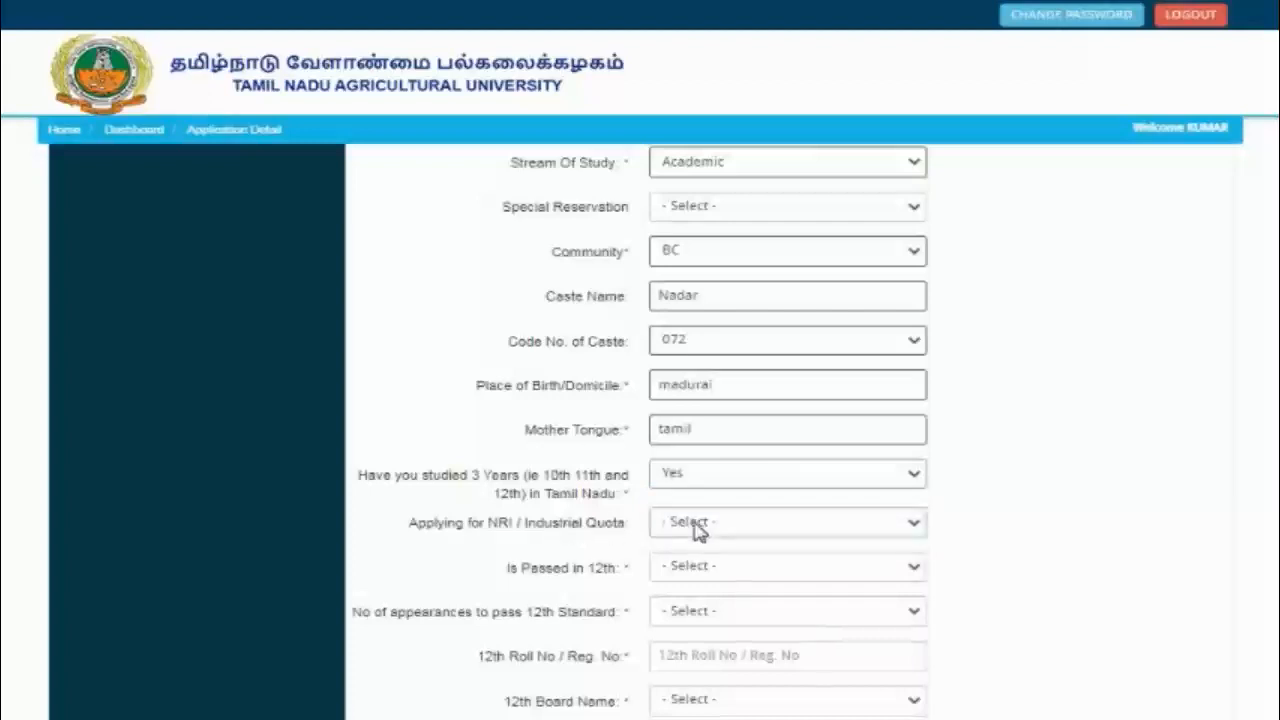
Step: Mark 12th as passed (Yes) in 1 appearance and enter the roll number
scroll(886, 477, down, 2)
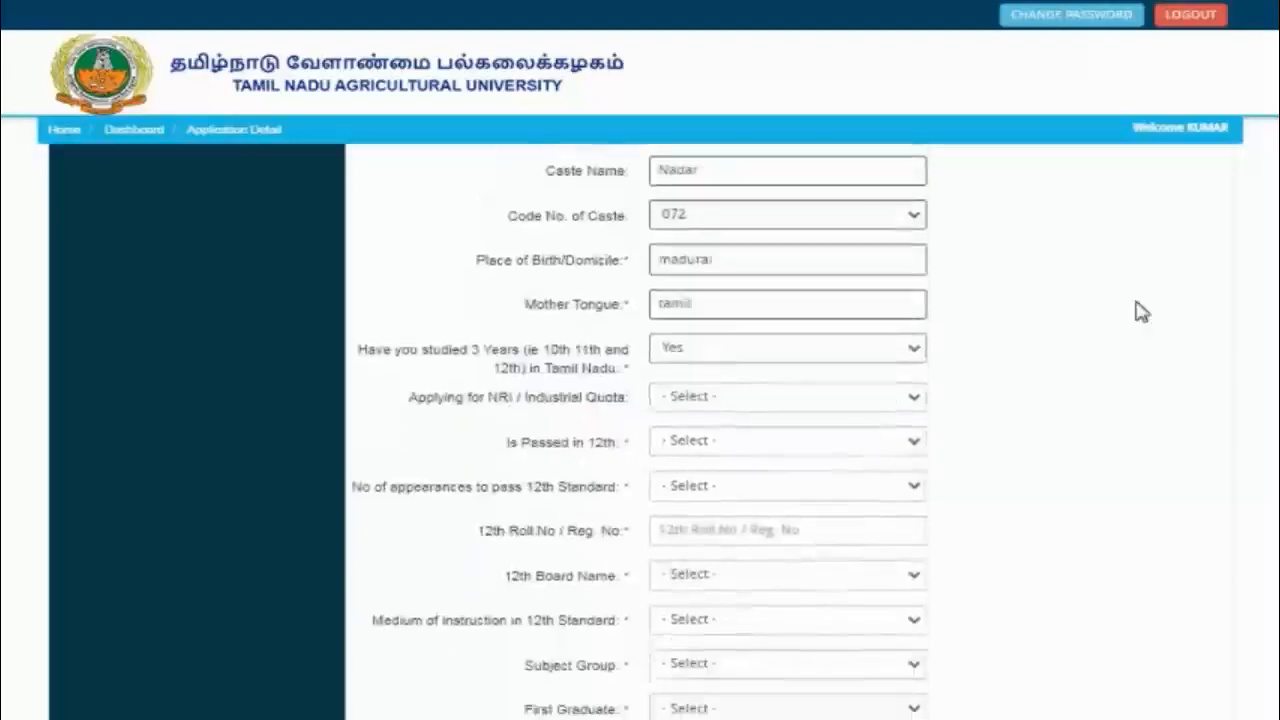
click(730, 441)
click(718, 474)
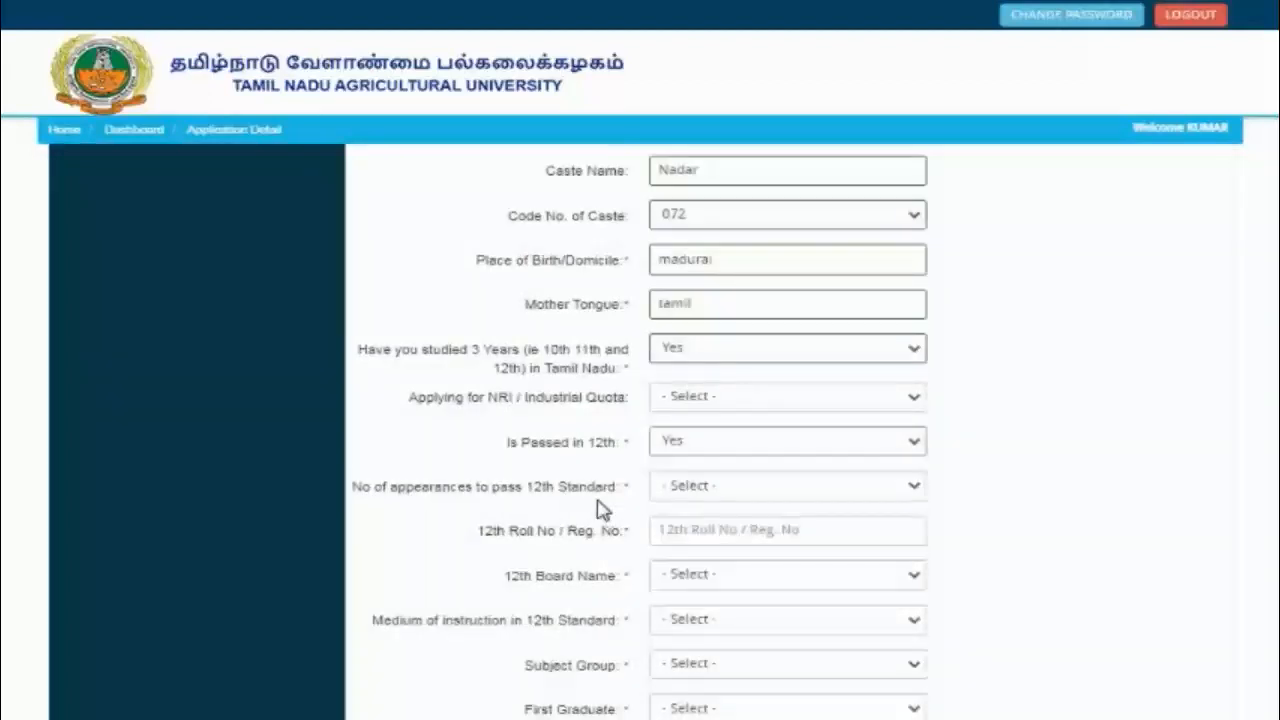
click(686, 489)
click(686, 524)
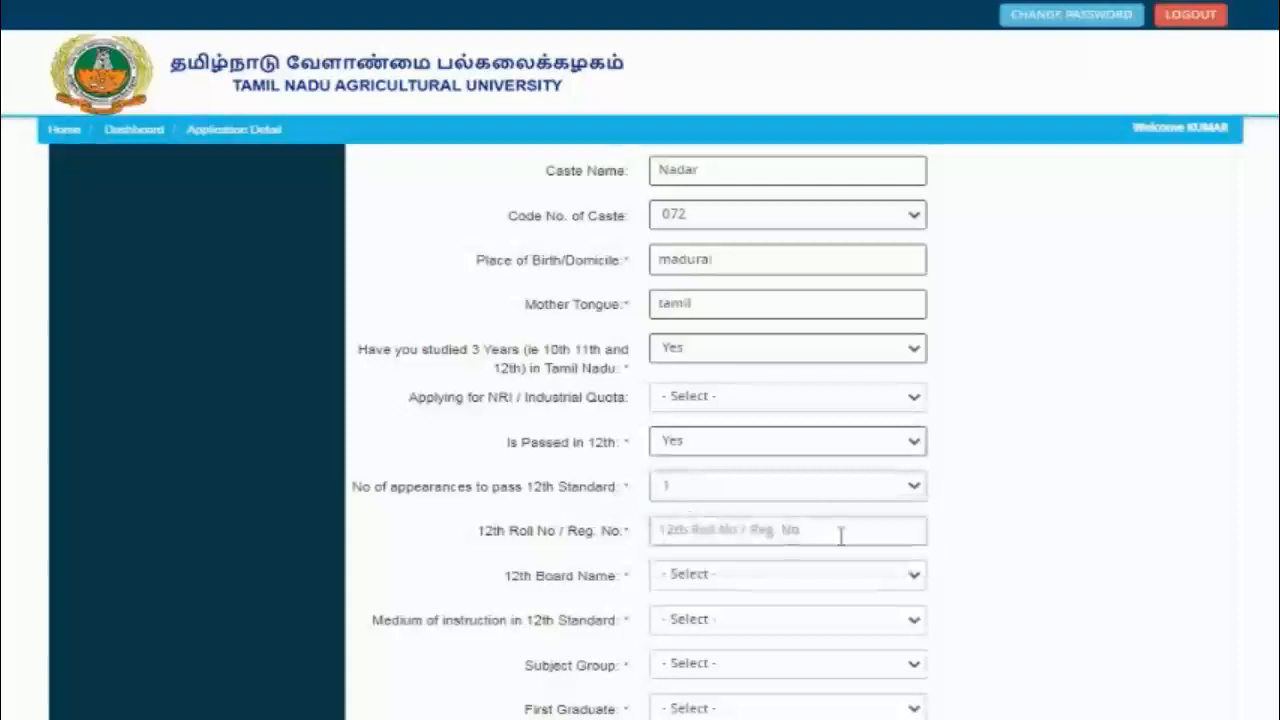
click(694, 535)
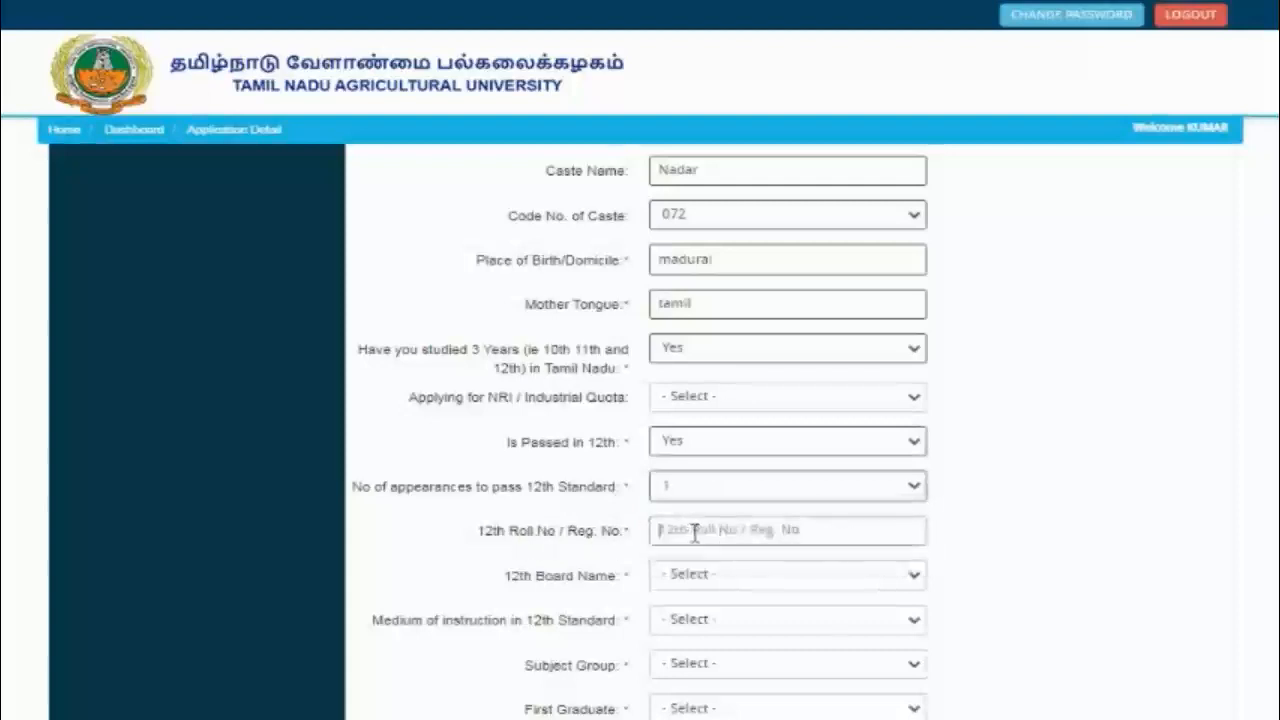
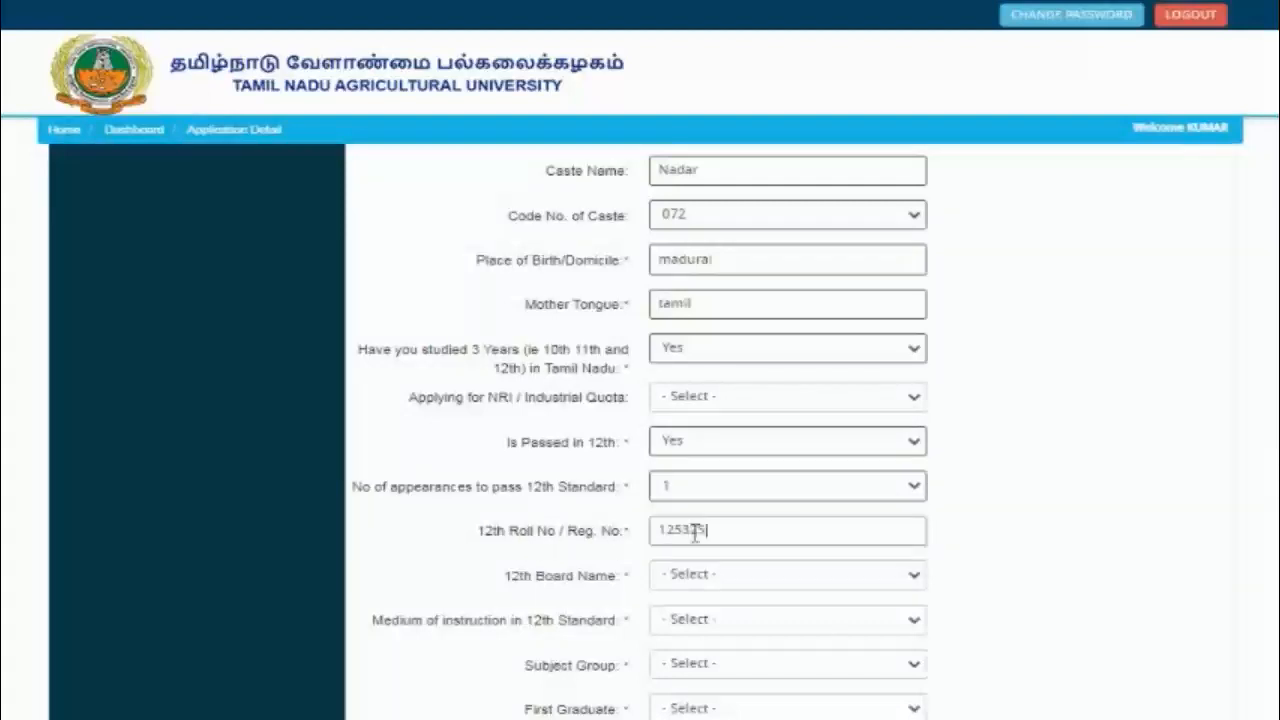
Step: Choose Tamil Nadu Board as the 12th Board Name
click(760, 580)
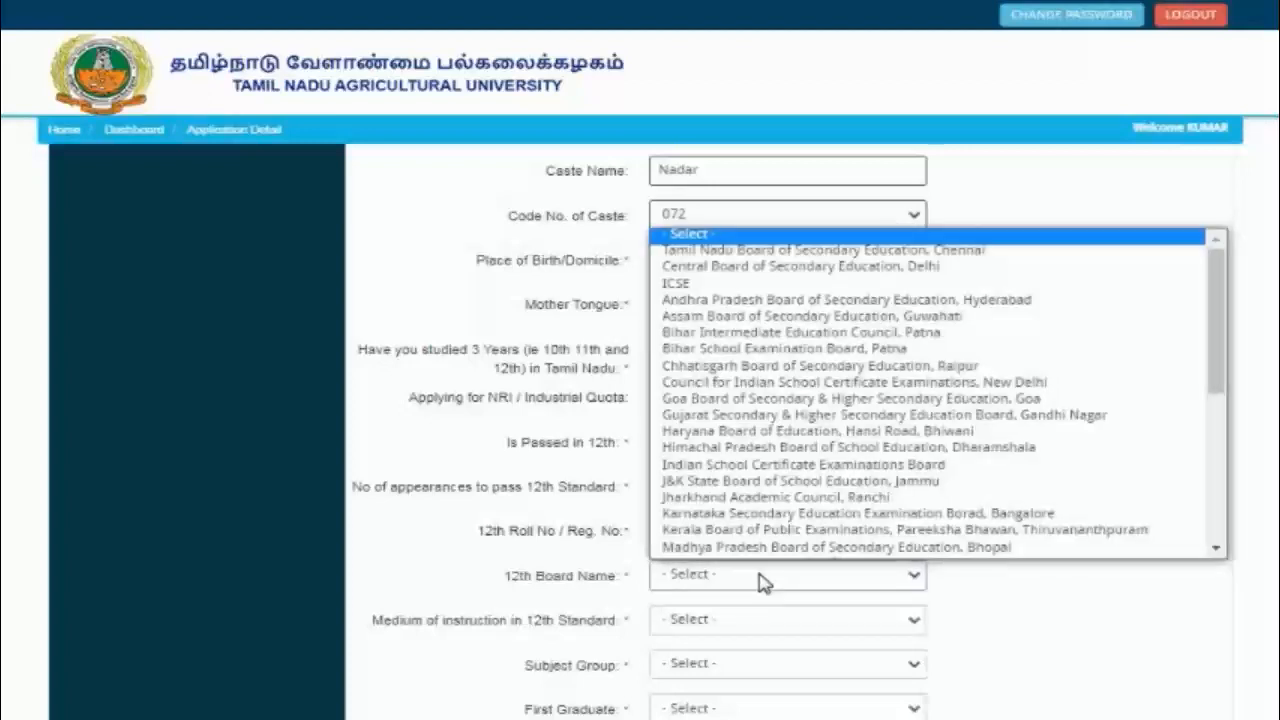
scroll(760, 450, down, 1)
scroll(760, 260, up, 1)
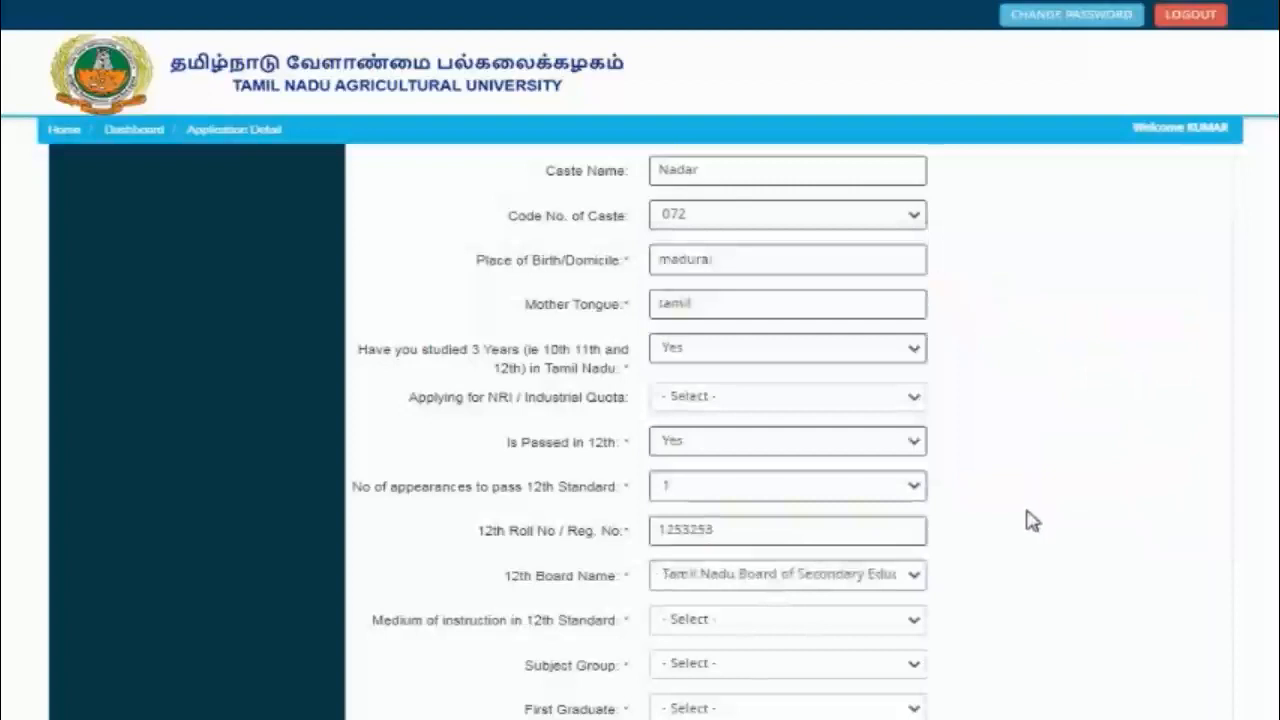
scroll(418, 512, down, 2)
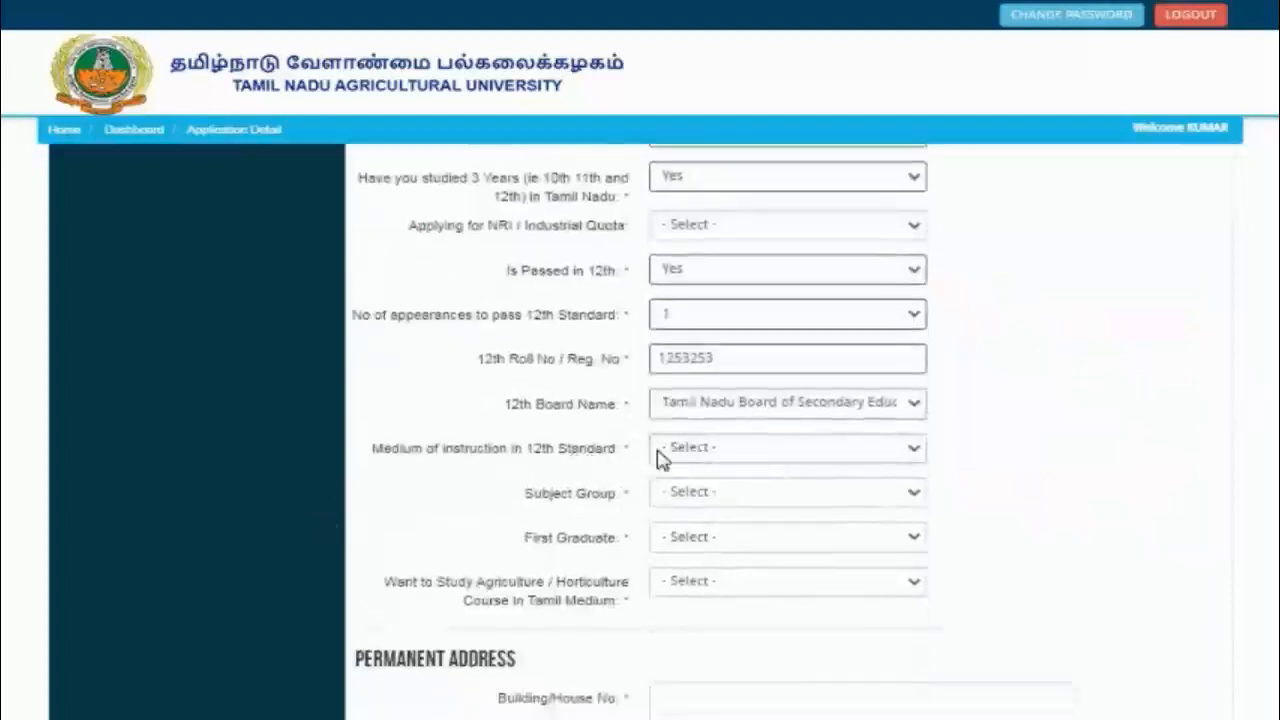
Step: Set the 12th medium to English and the subject group to Maths, Physics, Chemistry, Biology
click(796, 457)
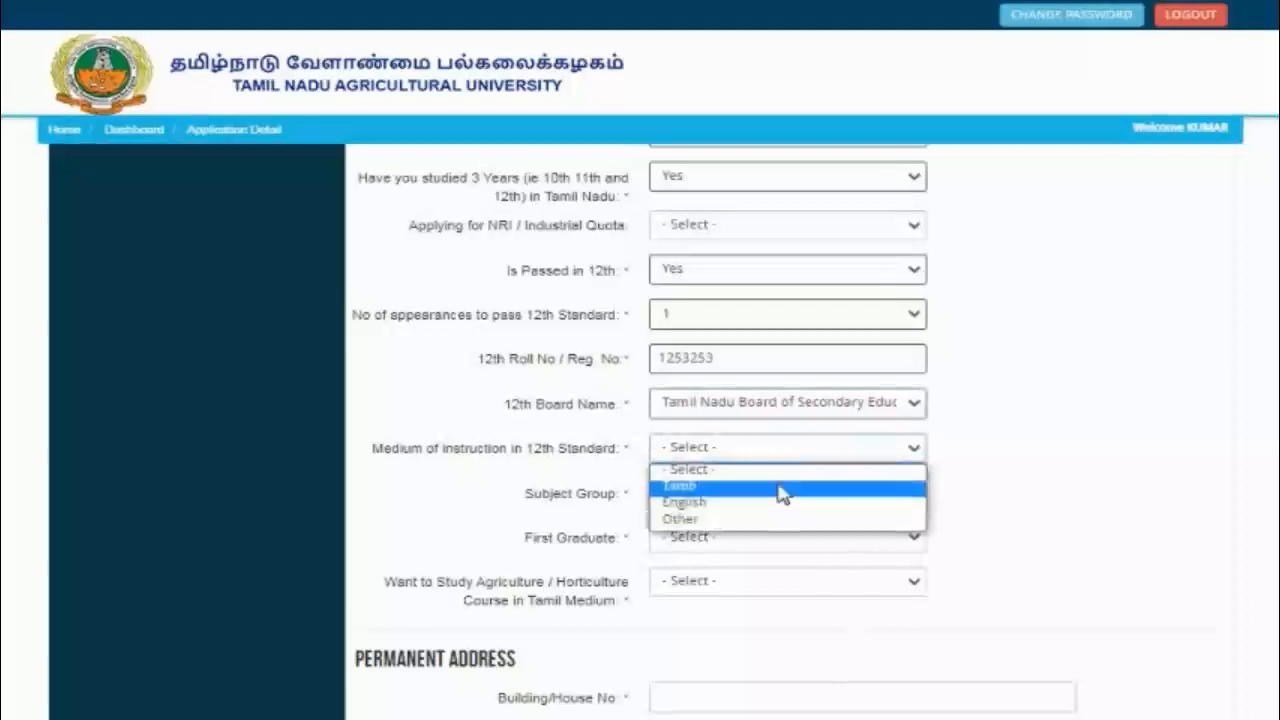
click(785, 487)
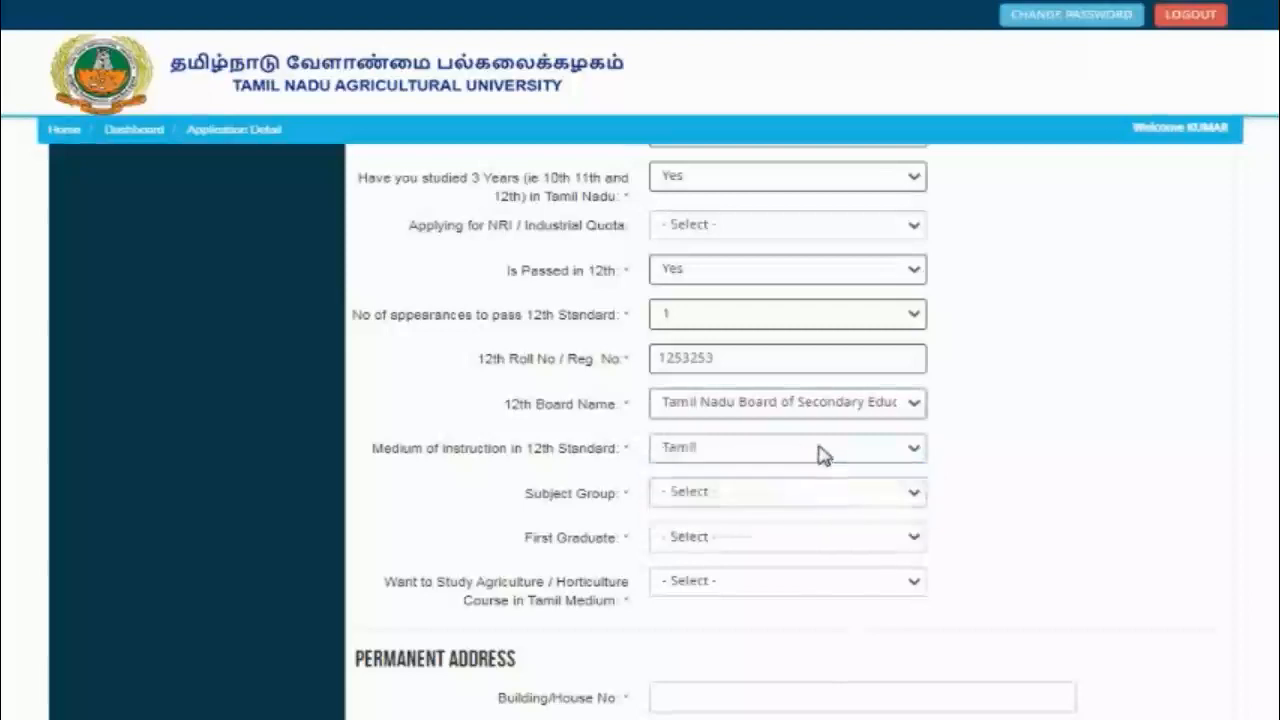
click(818, 455)
click(777, 504)
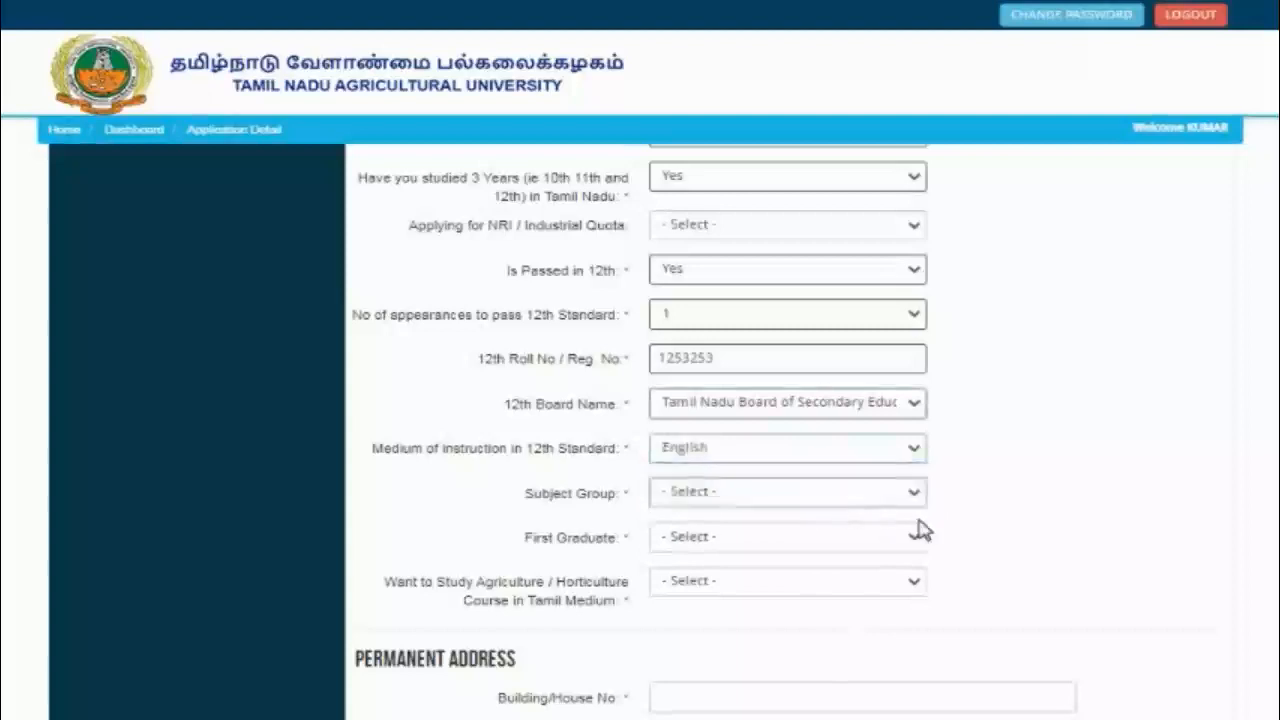
click(740, 504)
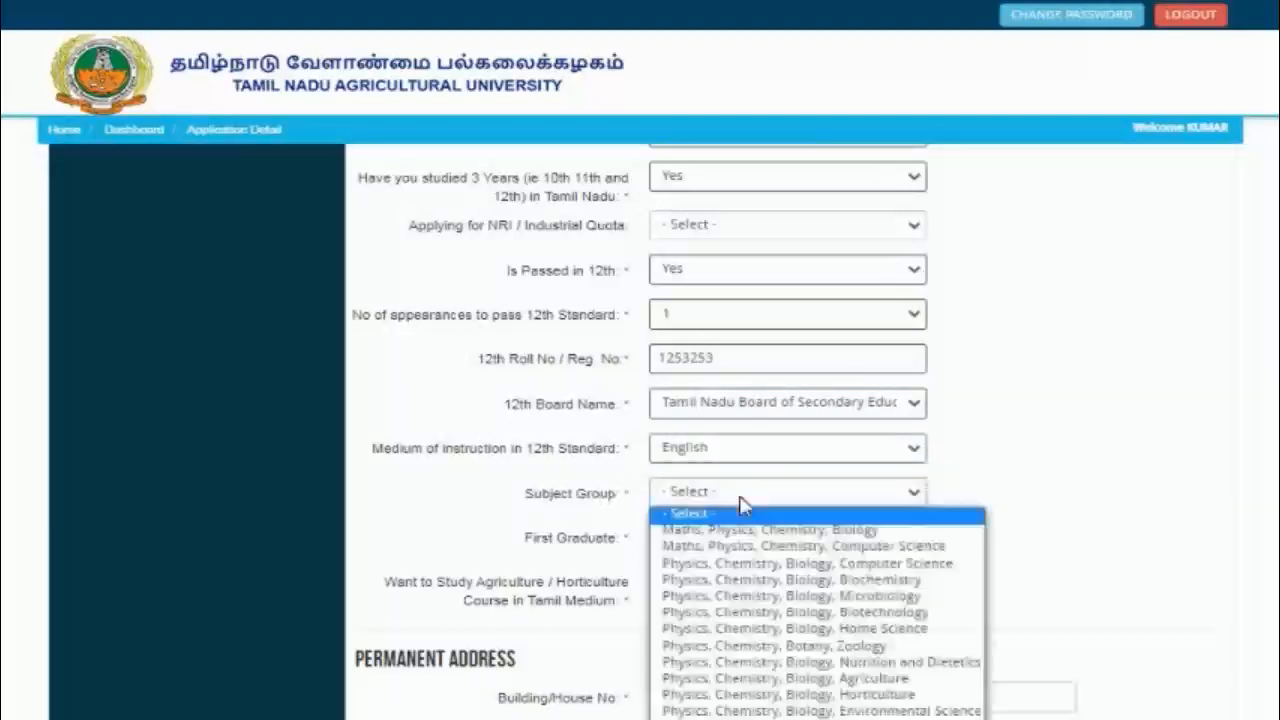
click(752, 530)
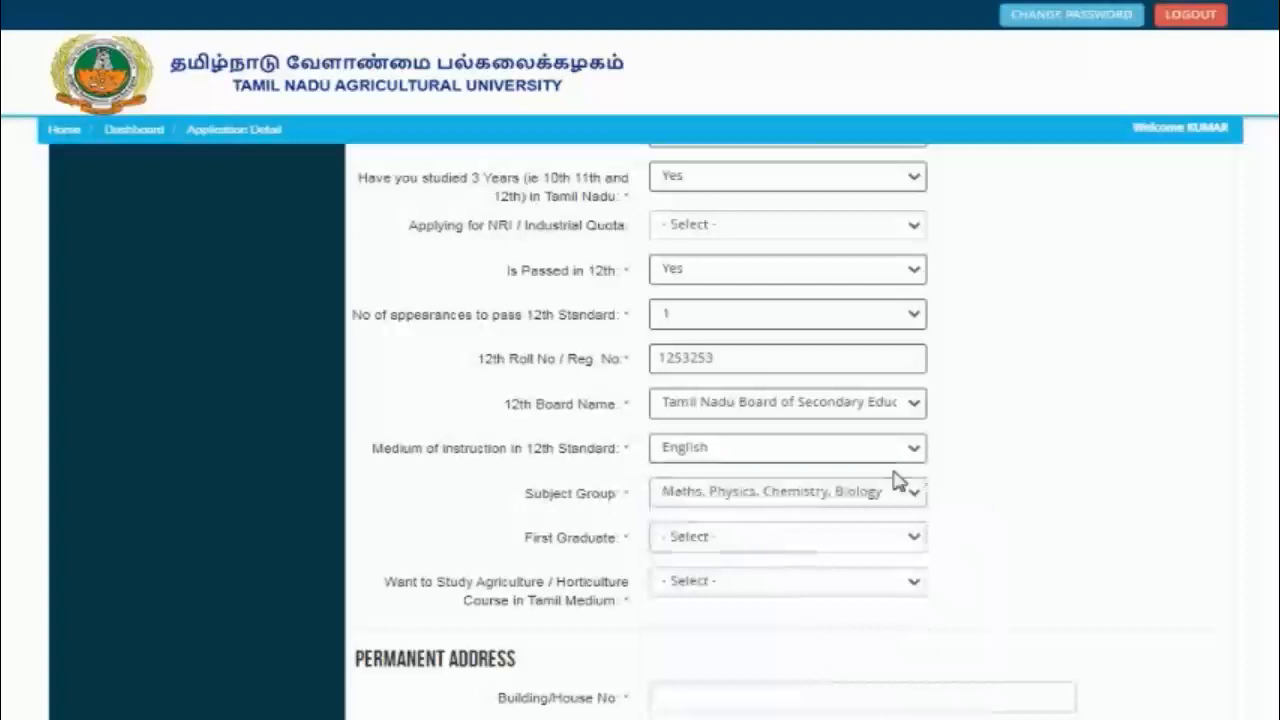
Step: Answer No to both First Graduate and Tamil-medium study
click(778, 541)
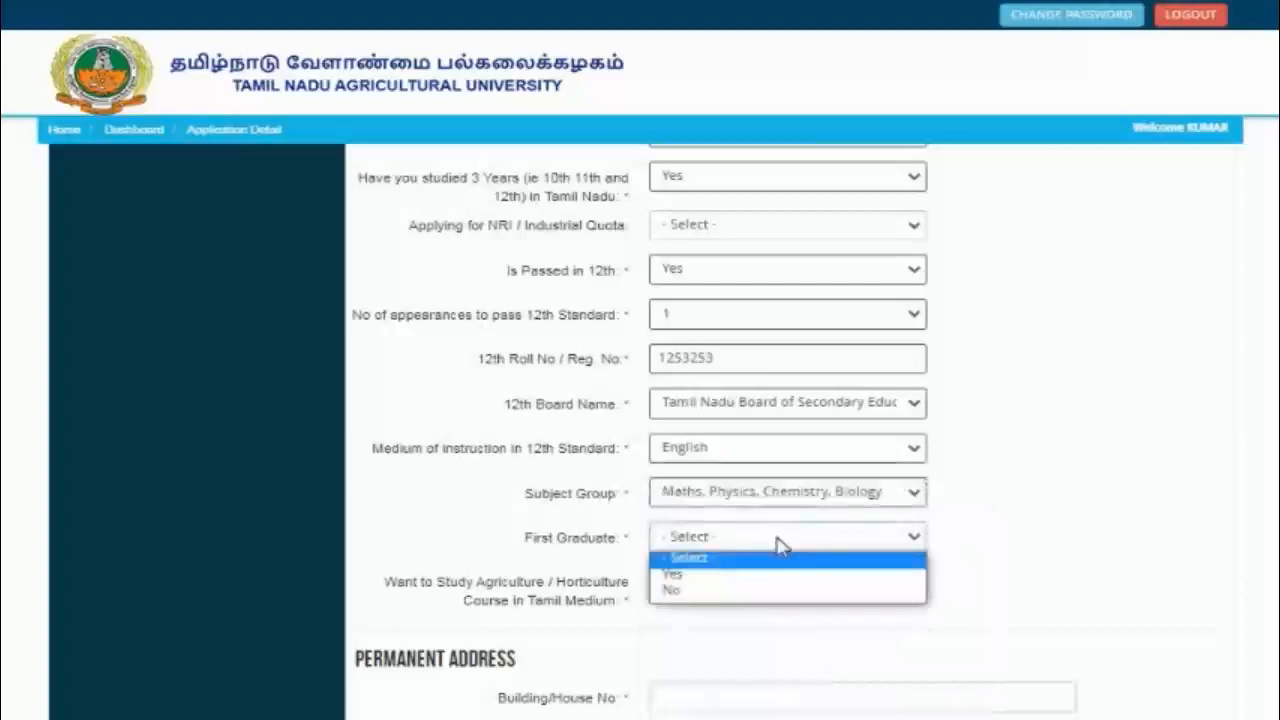
click(735, 592)
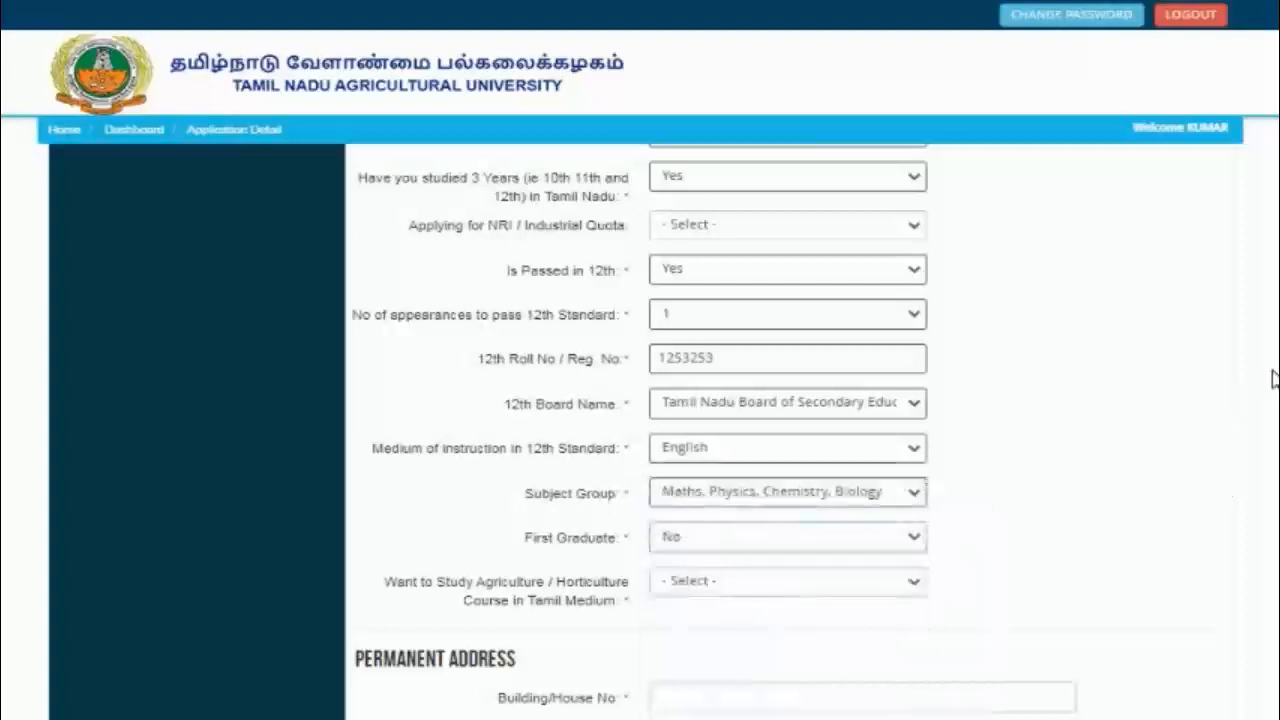
scroll(1023, 423, down, 3)
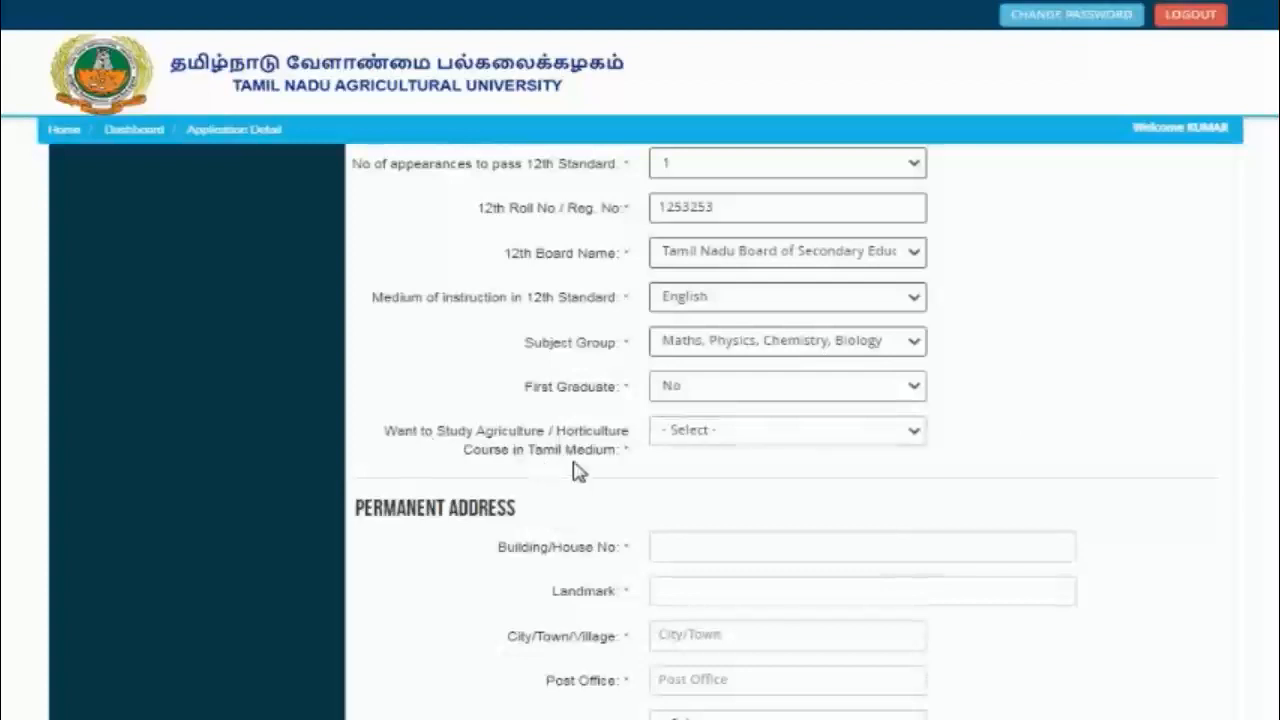
click(733, 443)
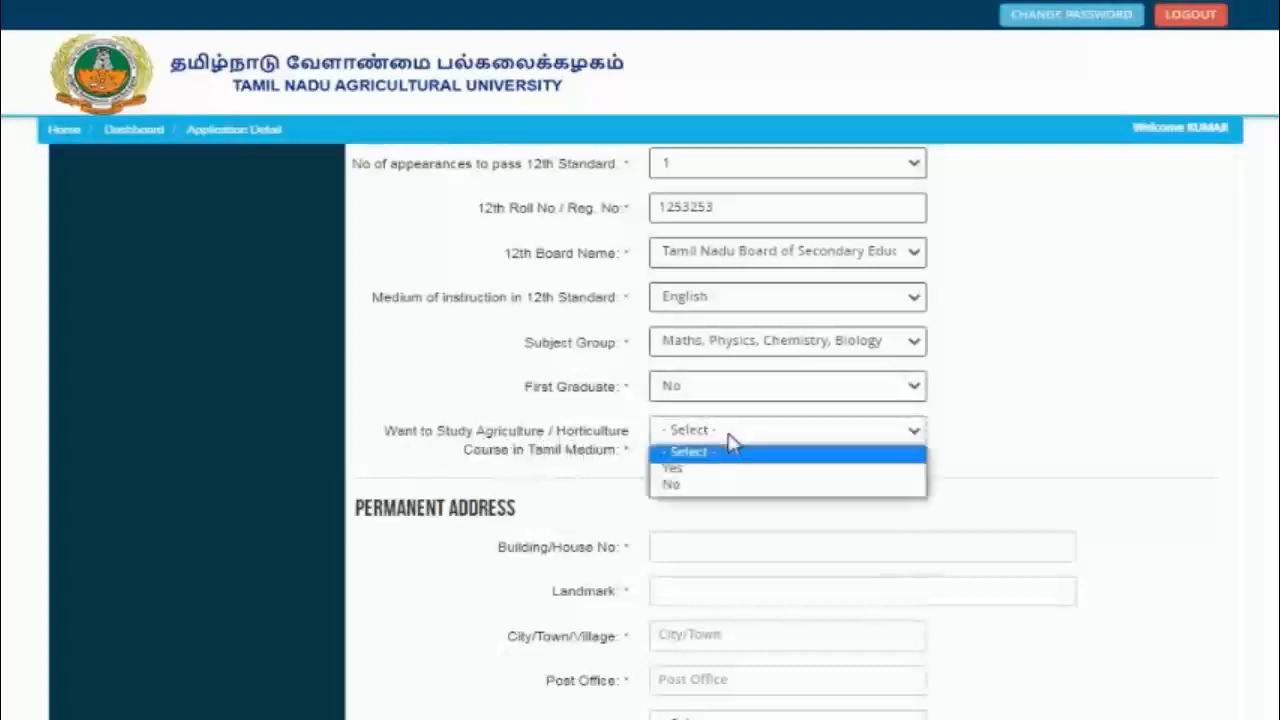
click(724, 487)
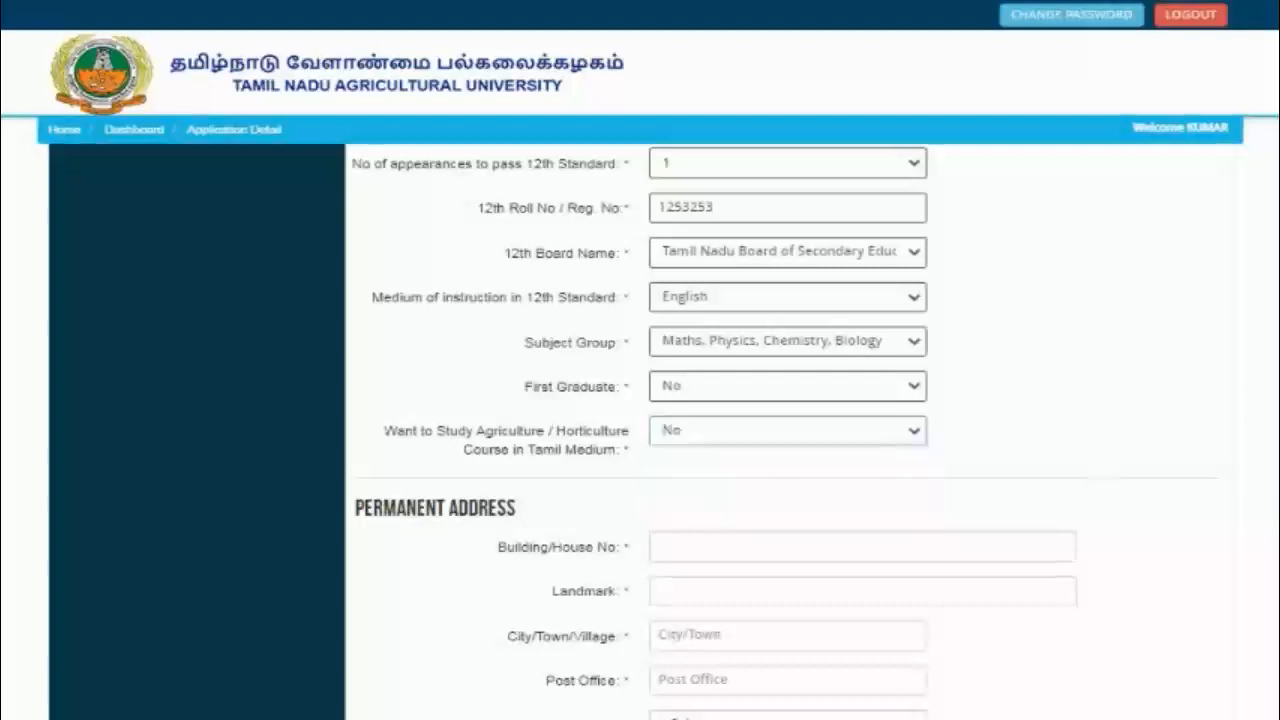
scroll(782, 432, down, 2)
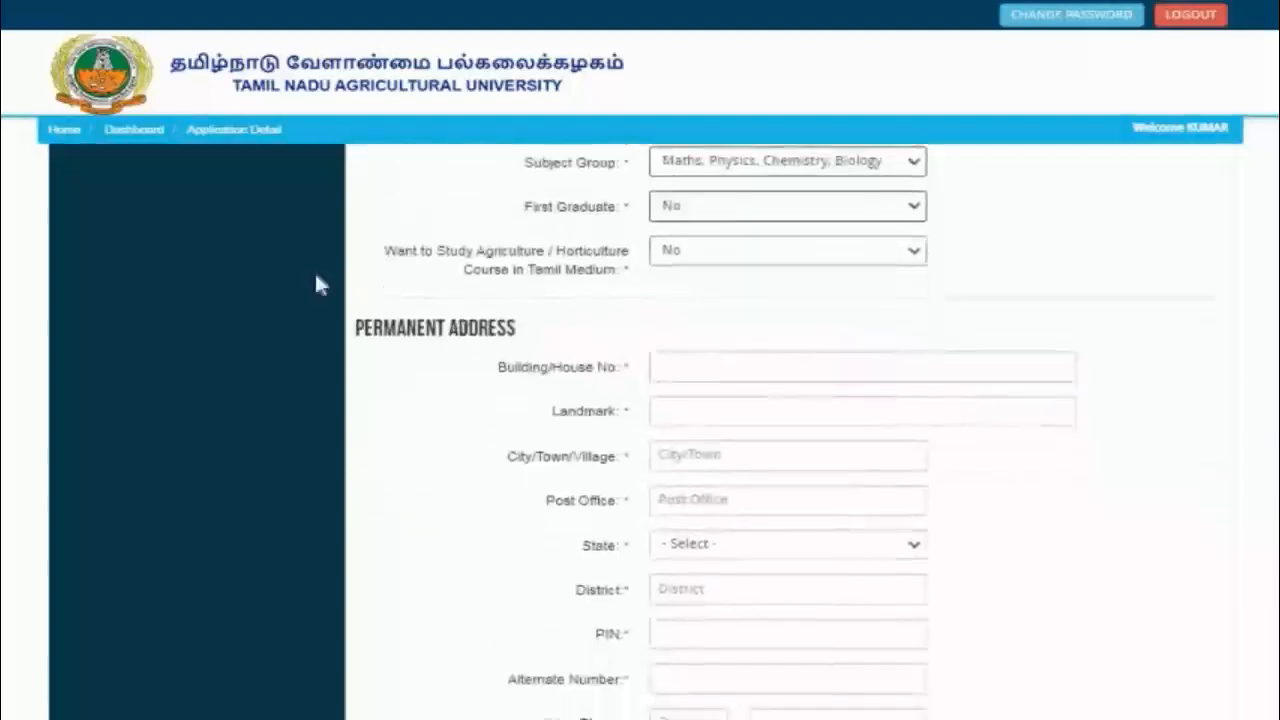
Step: Enter the house number, landmark, city and post office of the permanent address
click(691, 361)
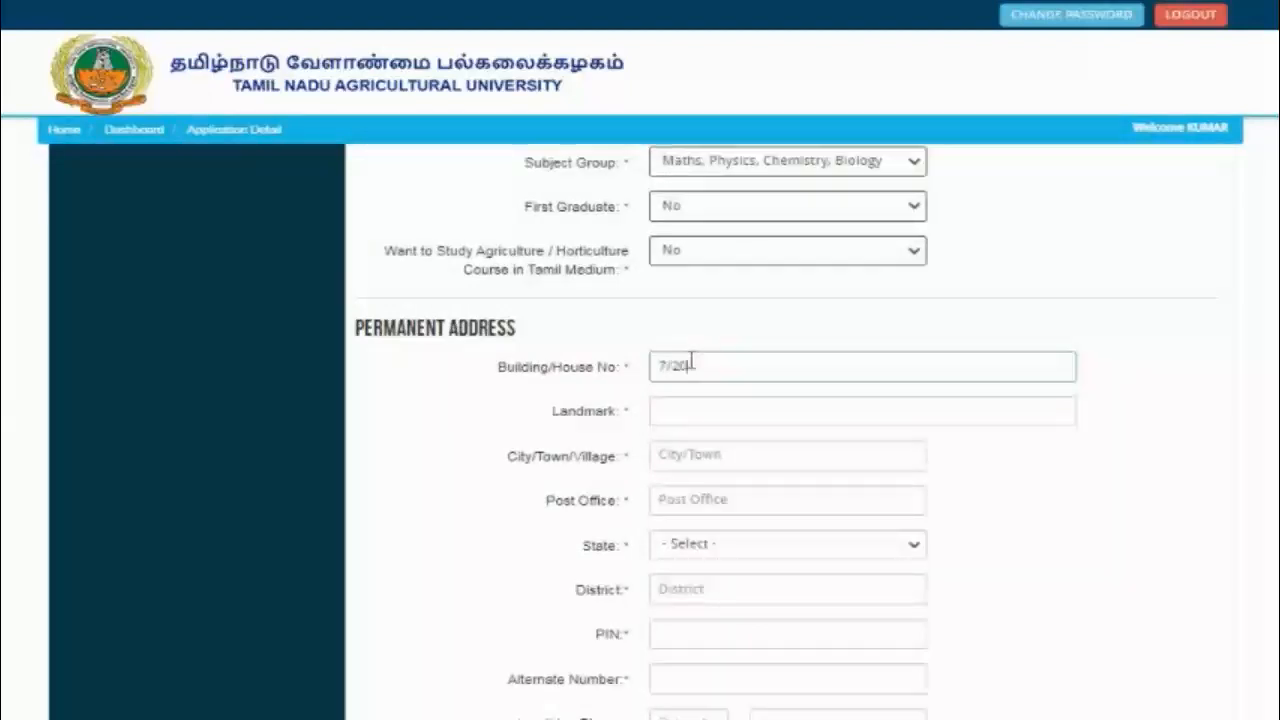
click(688, 414)
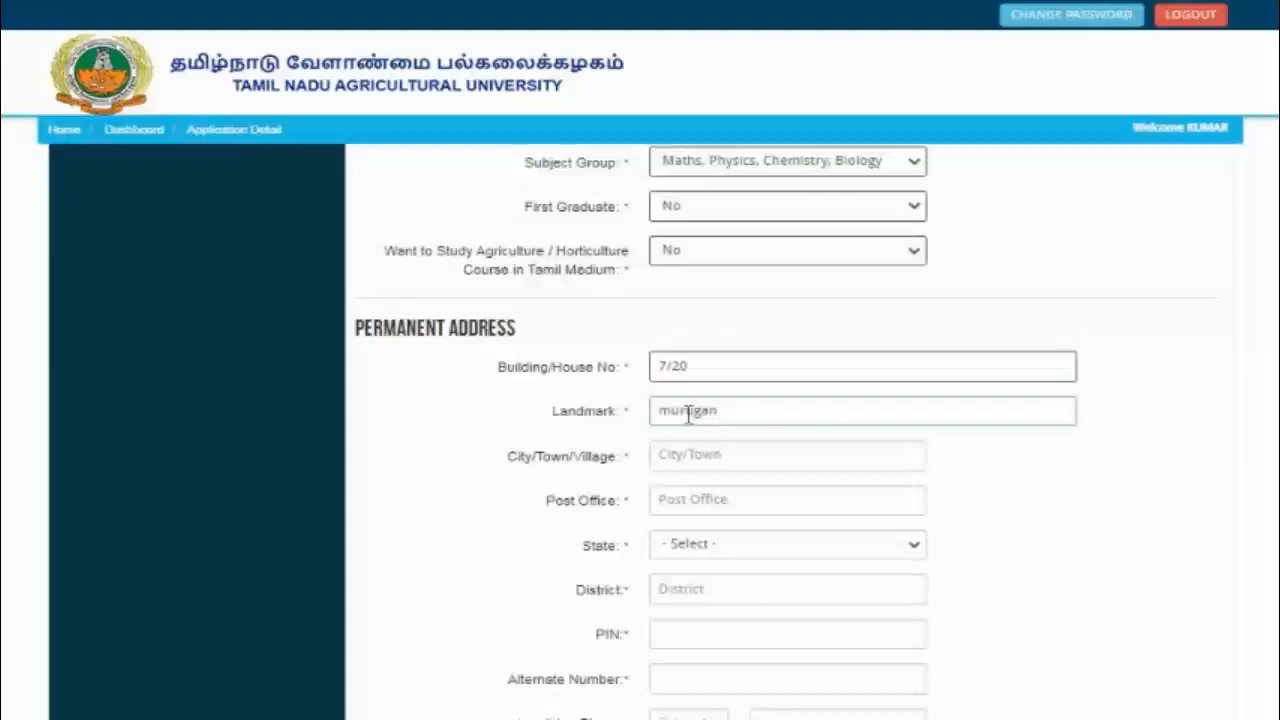
click(718, 460)
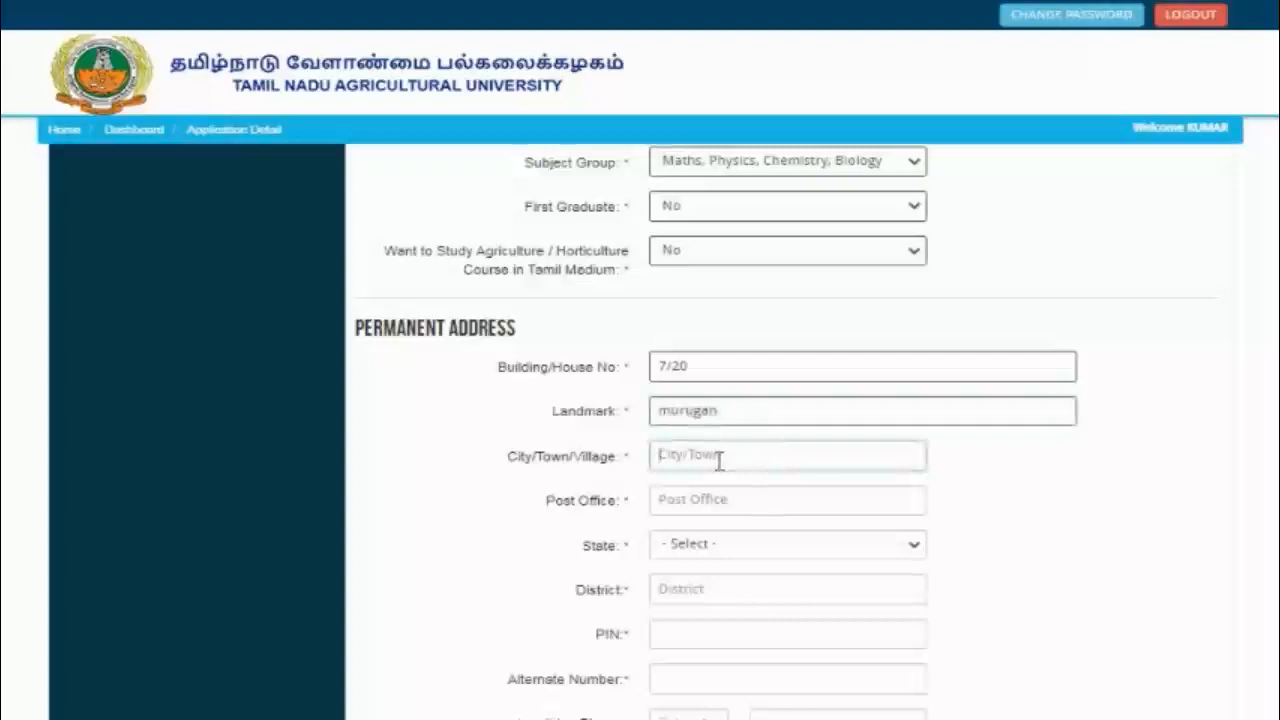
text(madurai)
click(701, 499)
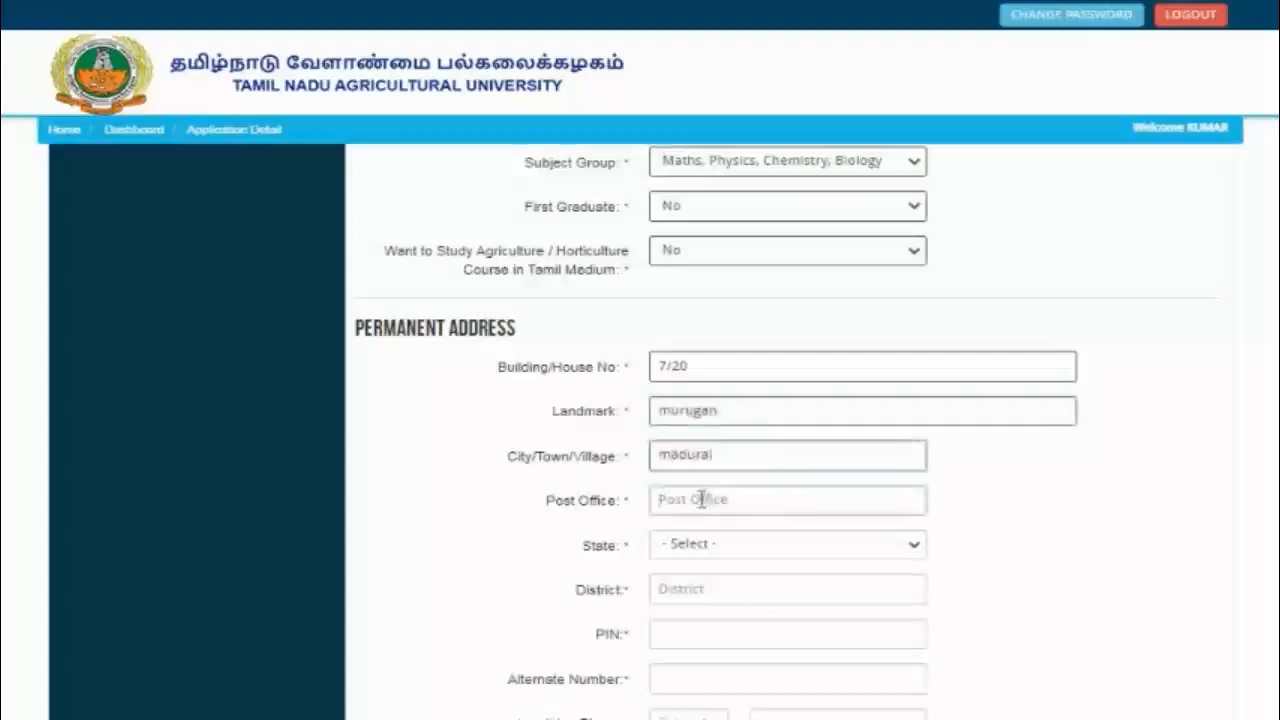
text(usilampa)
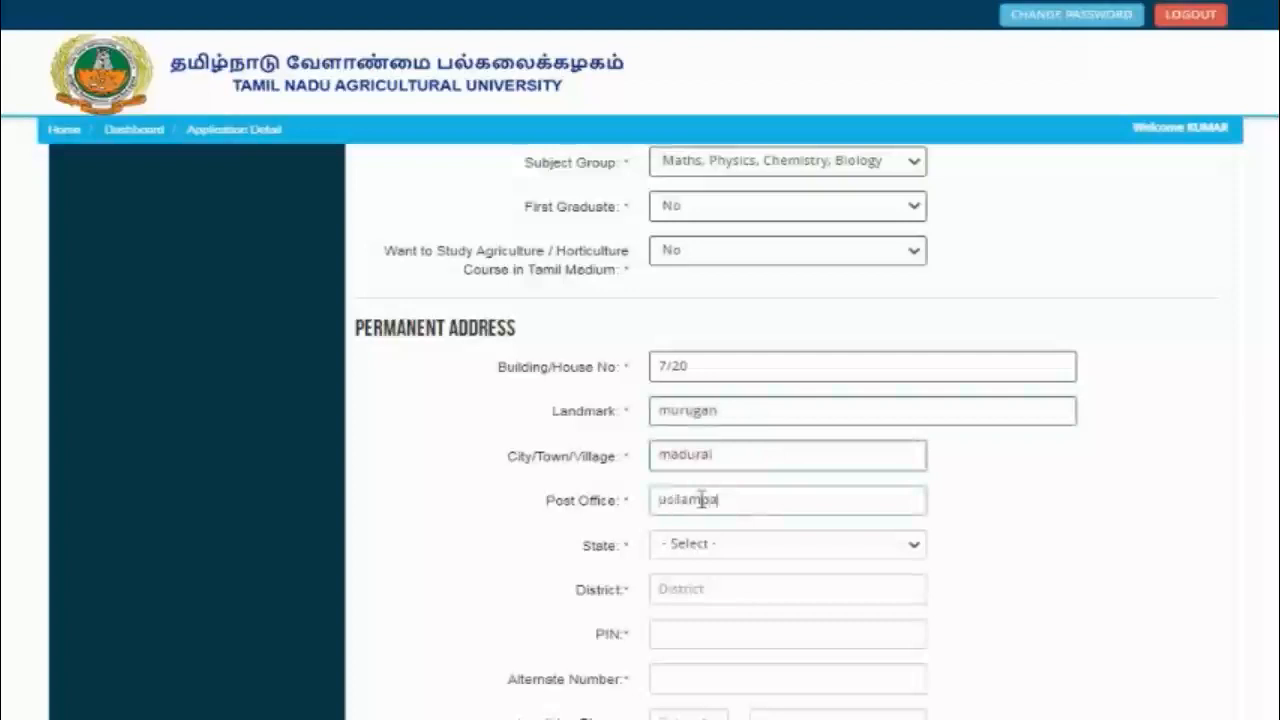
text(tti)
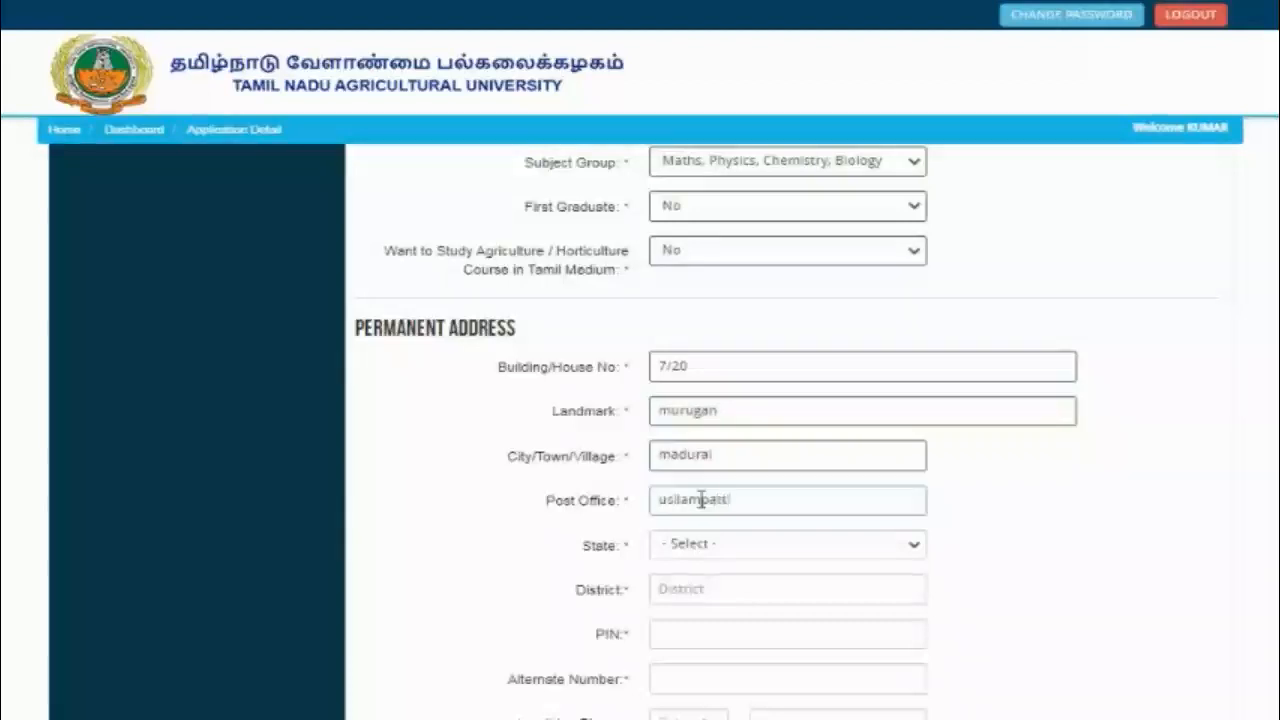
Step: Set the state to Tamil Nadu and enter the district and PIN code
click(710, 549)
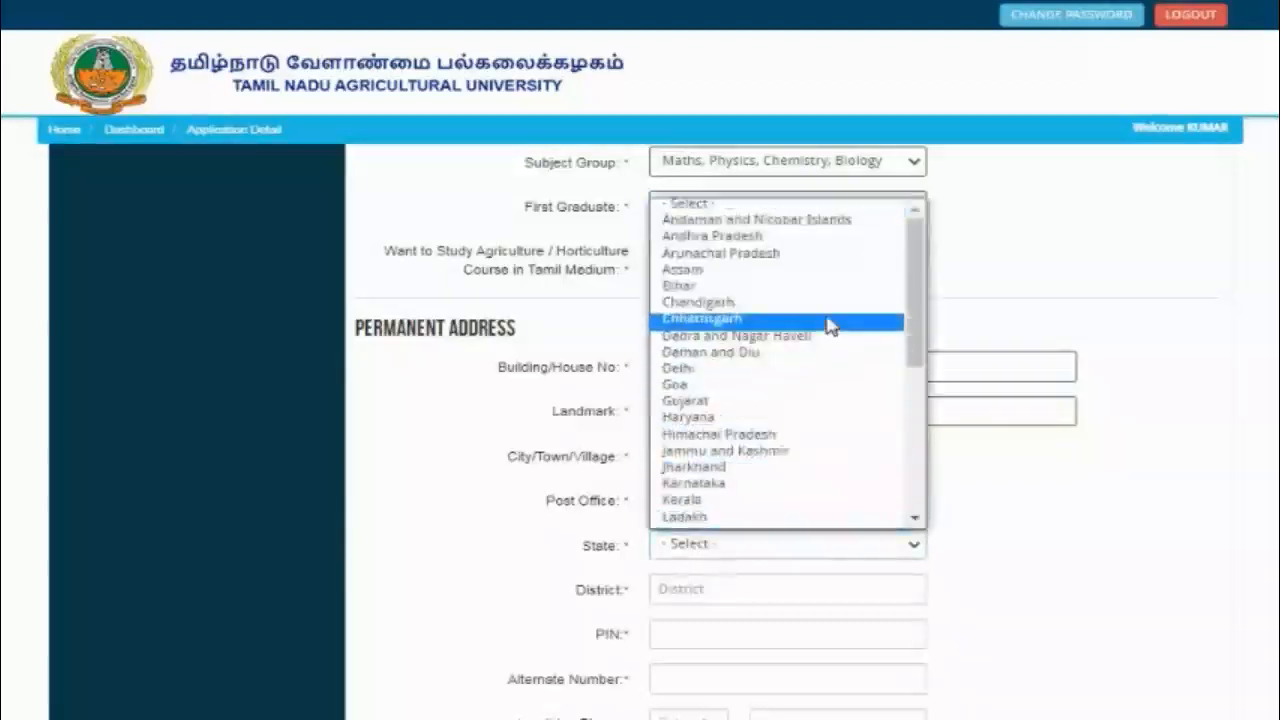
key(t)
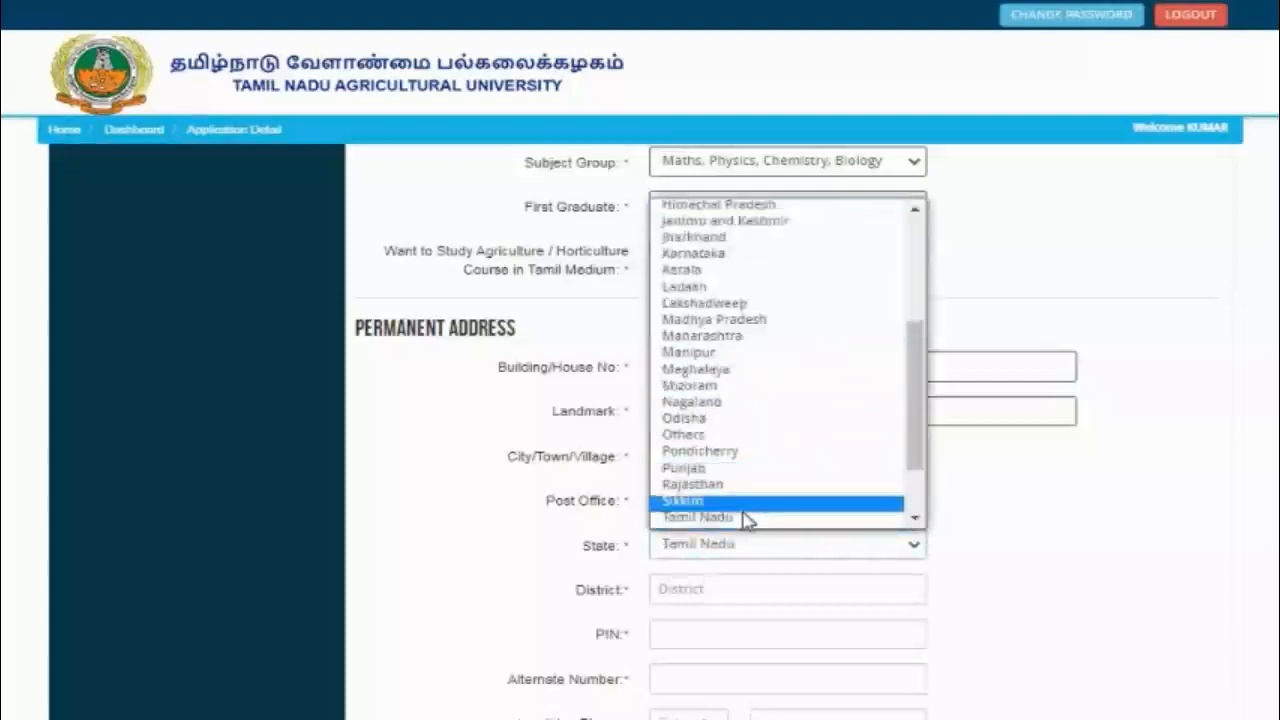
click(743, 520)
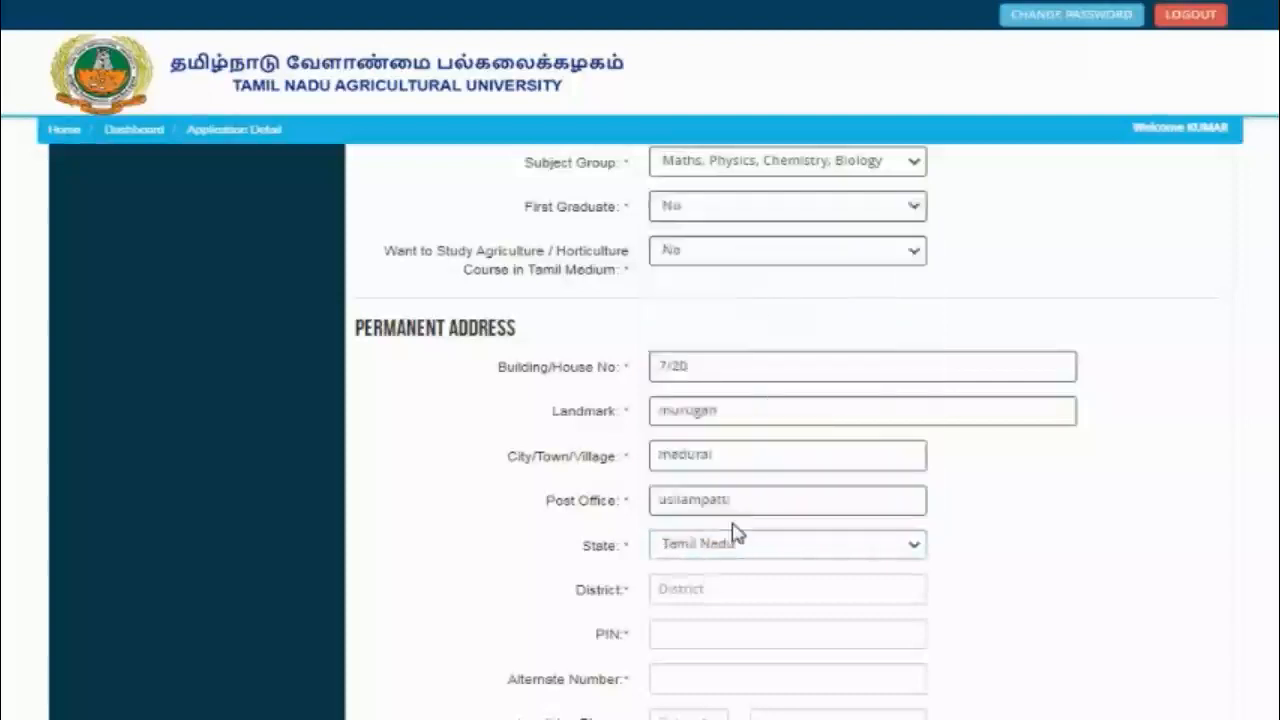
click(714, 587)
text(madurai)
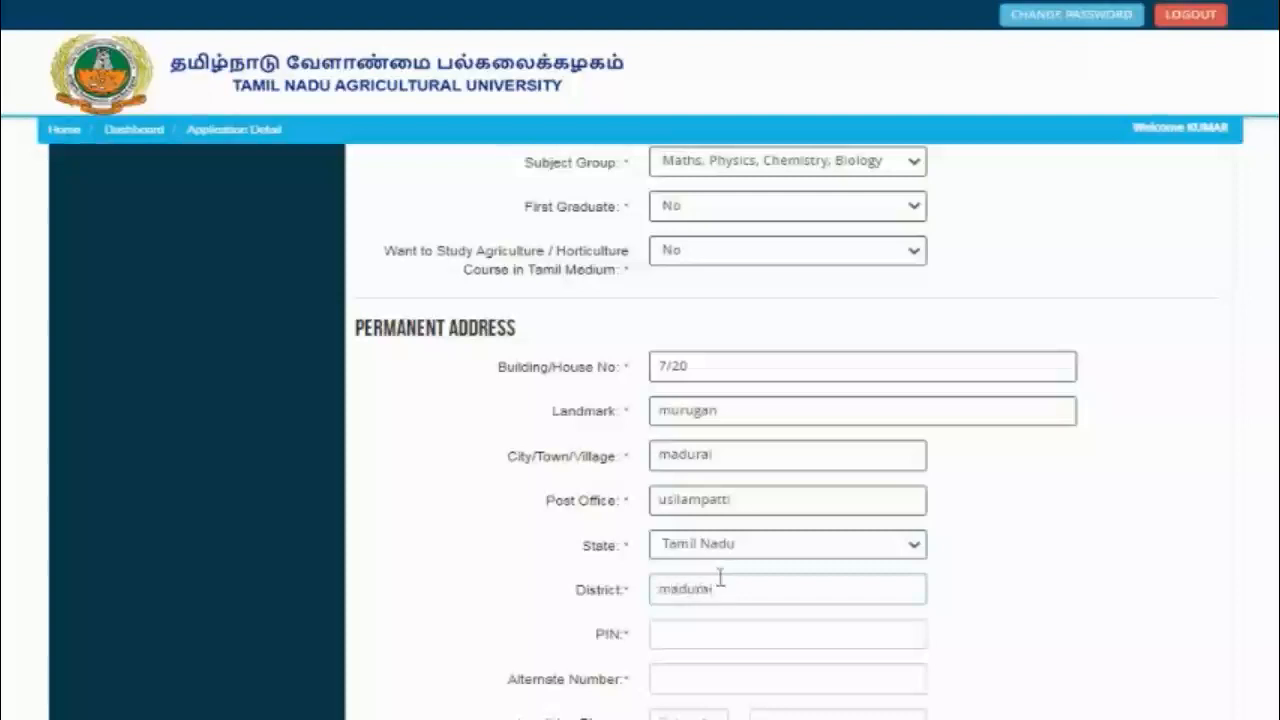
click(682, 640)
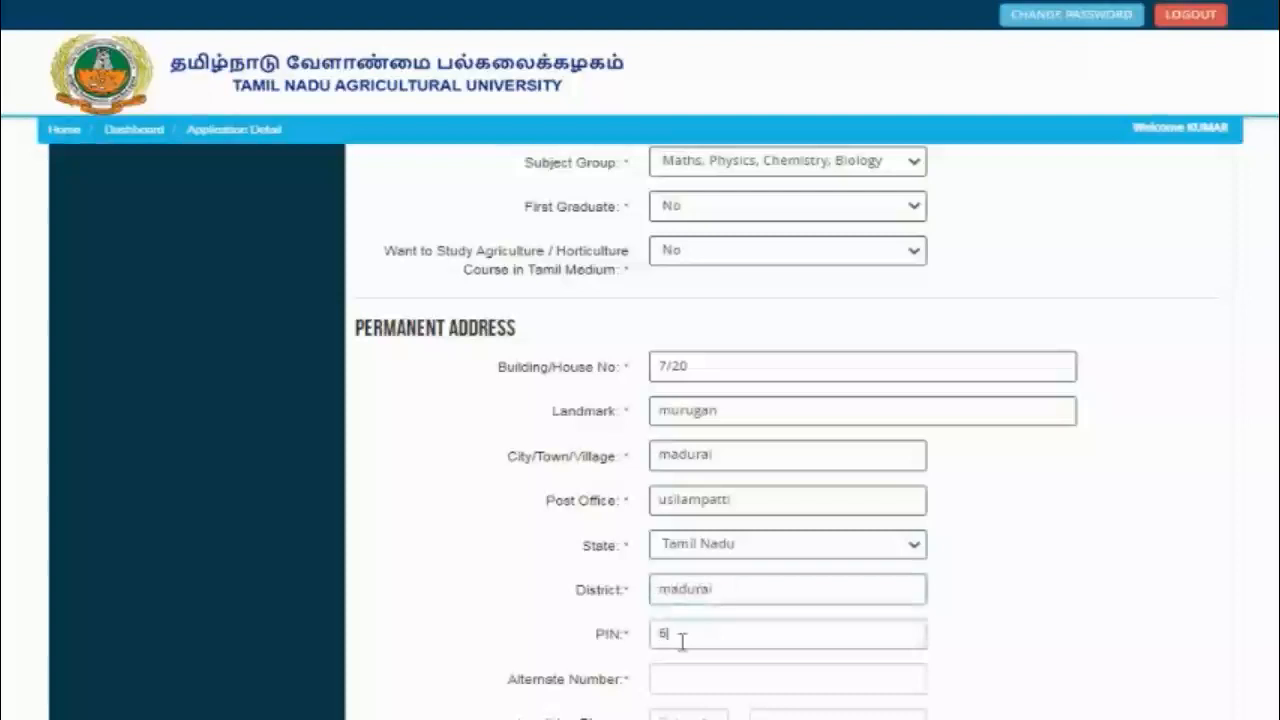
text(623517)
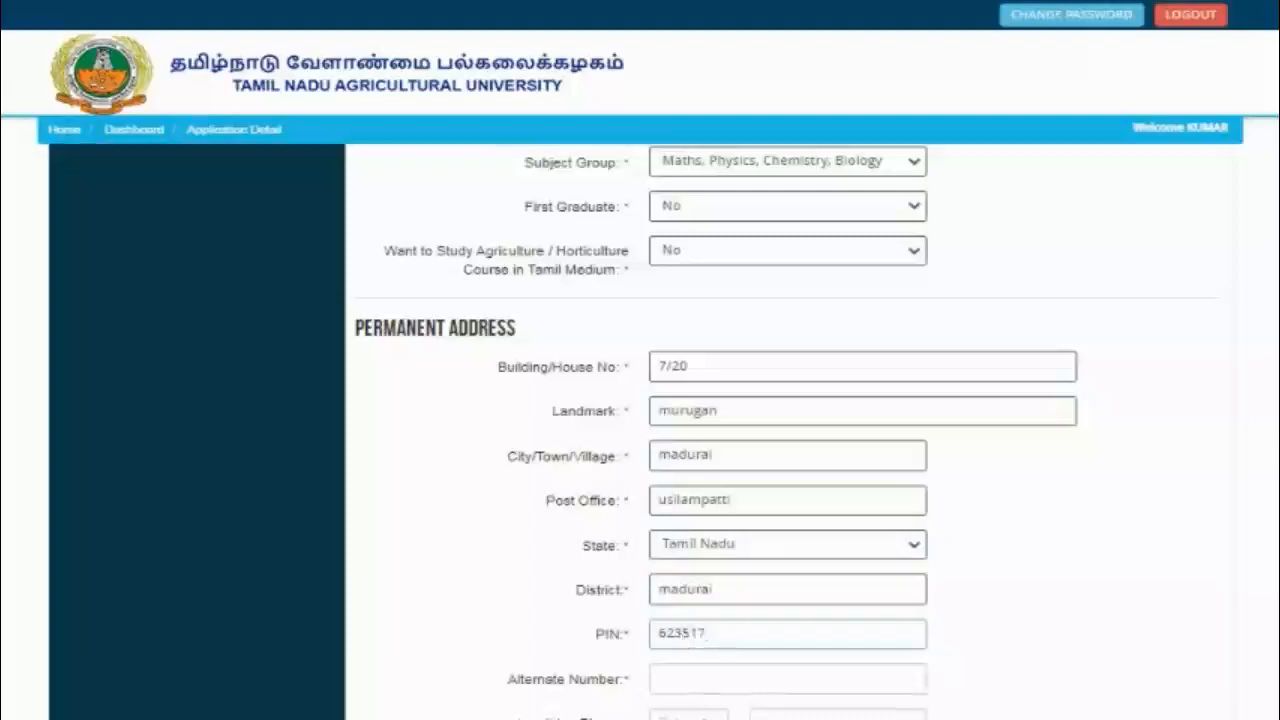
scroll(1240, 490, down, 2)
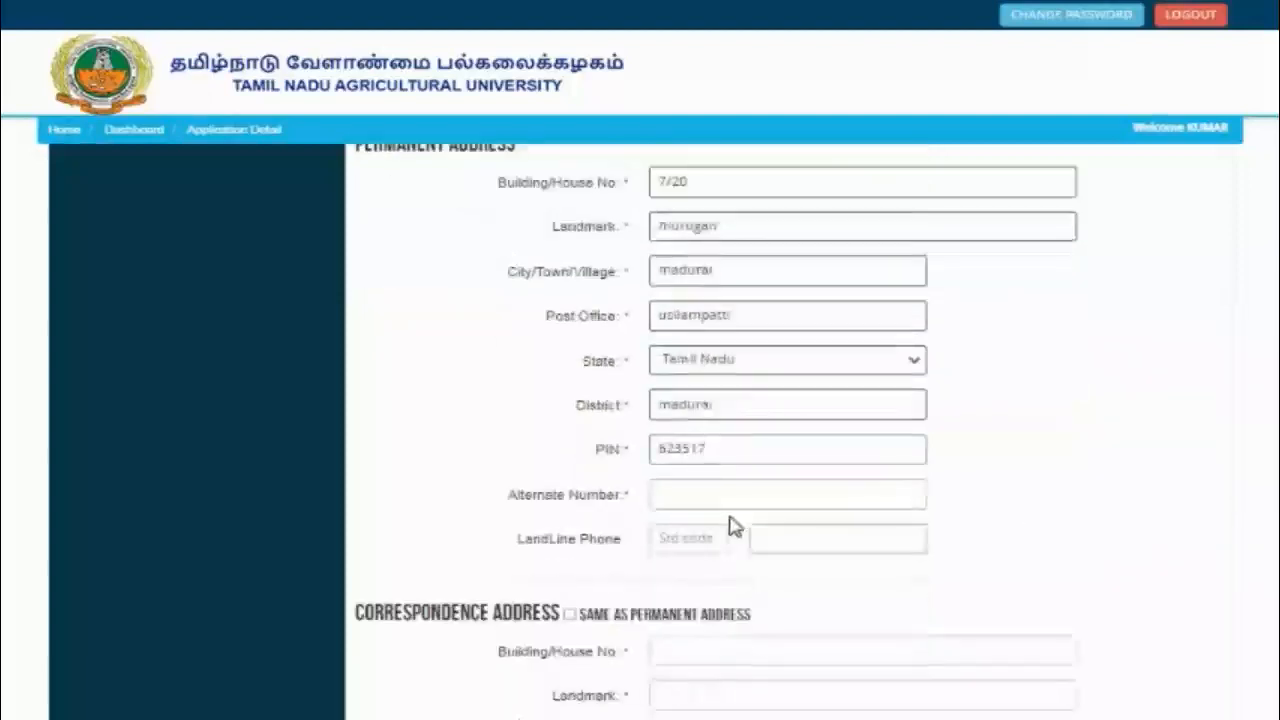
Step: Enter the alternate phone number, tick 'Same as permanent address', and Save & Proceed
click(677, 488)
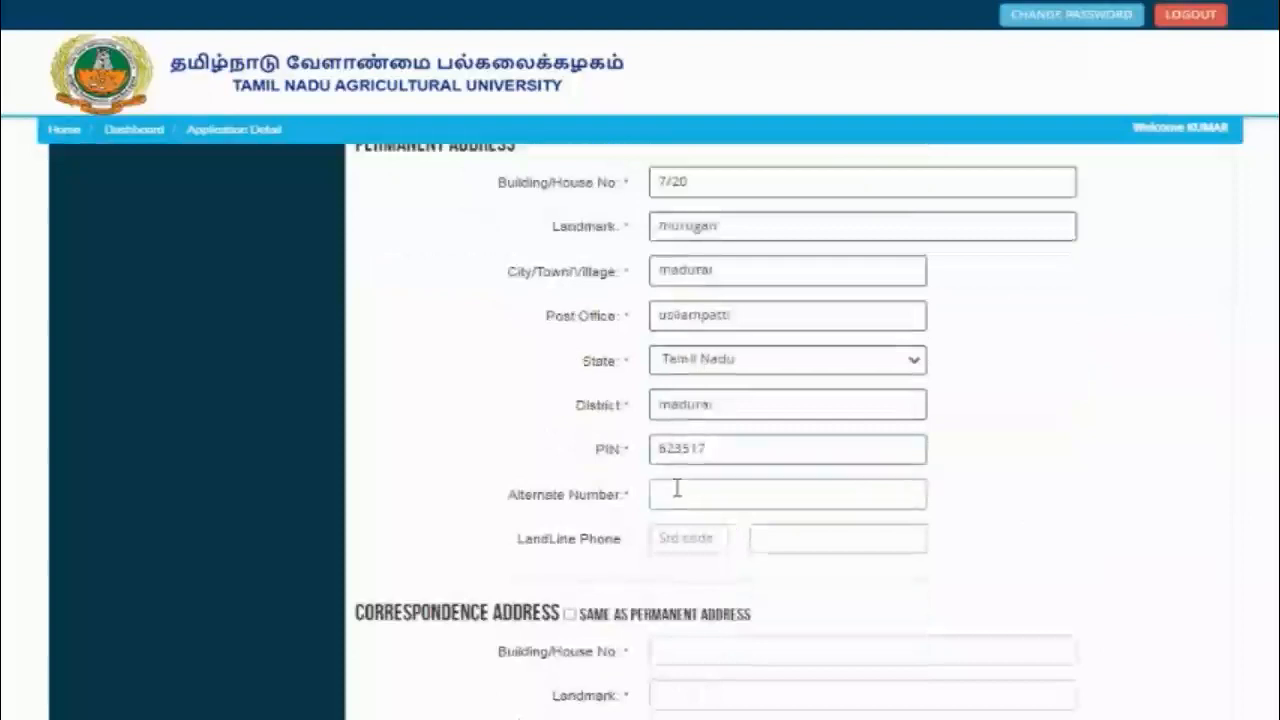
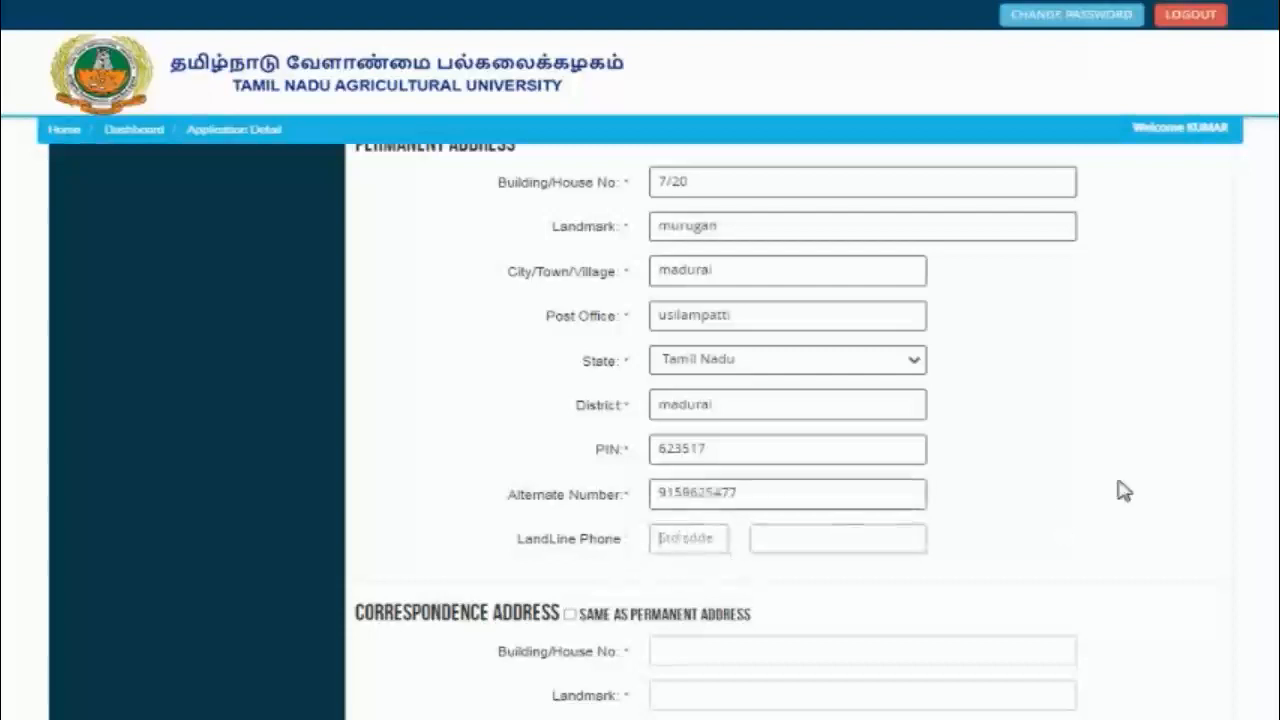
scroll(760, 430, down, 2)
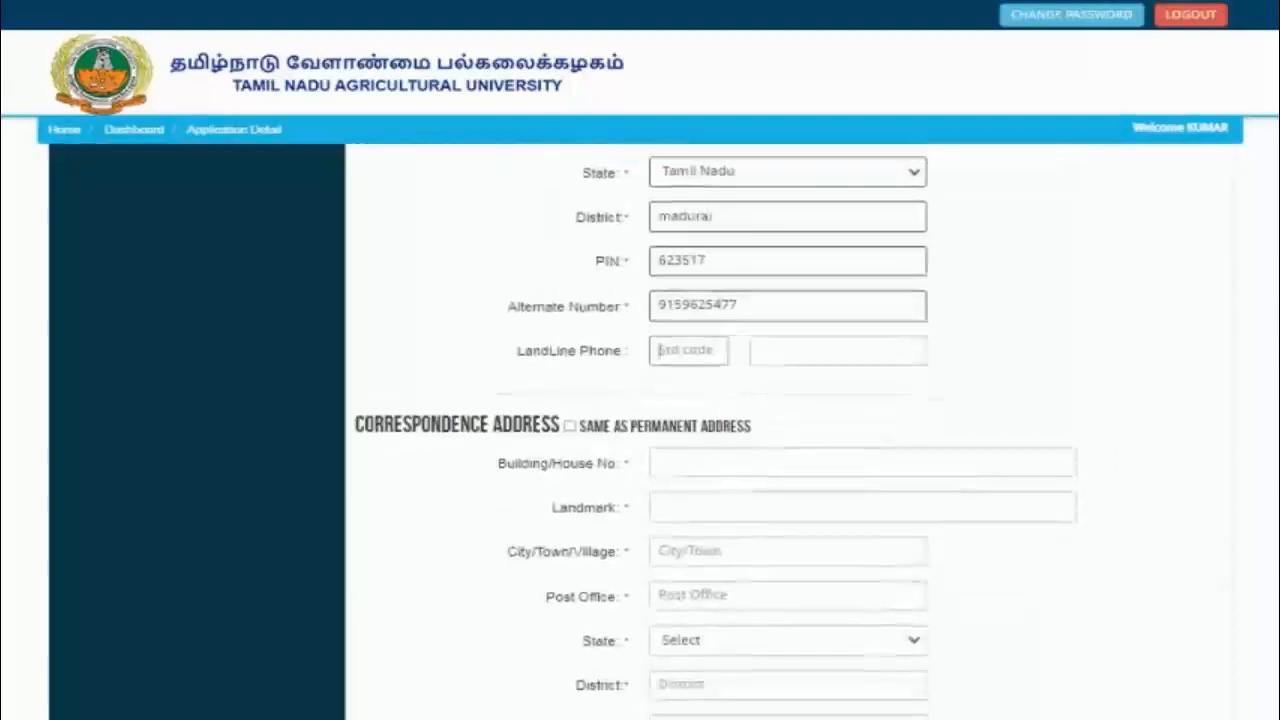
click(570, 428)
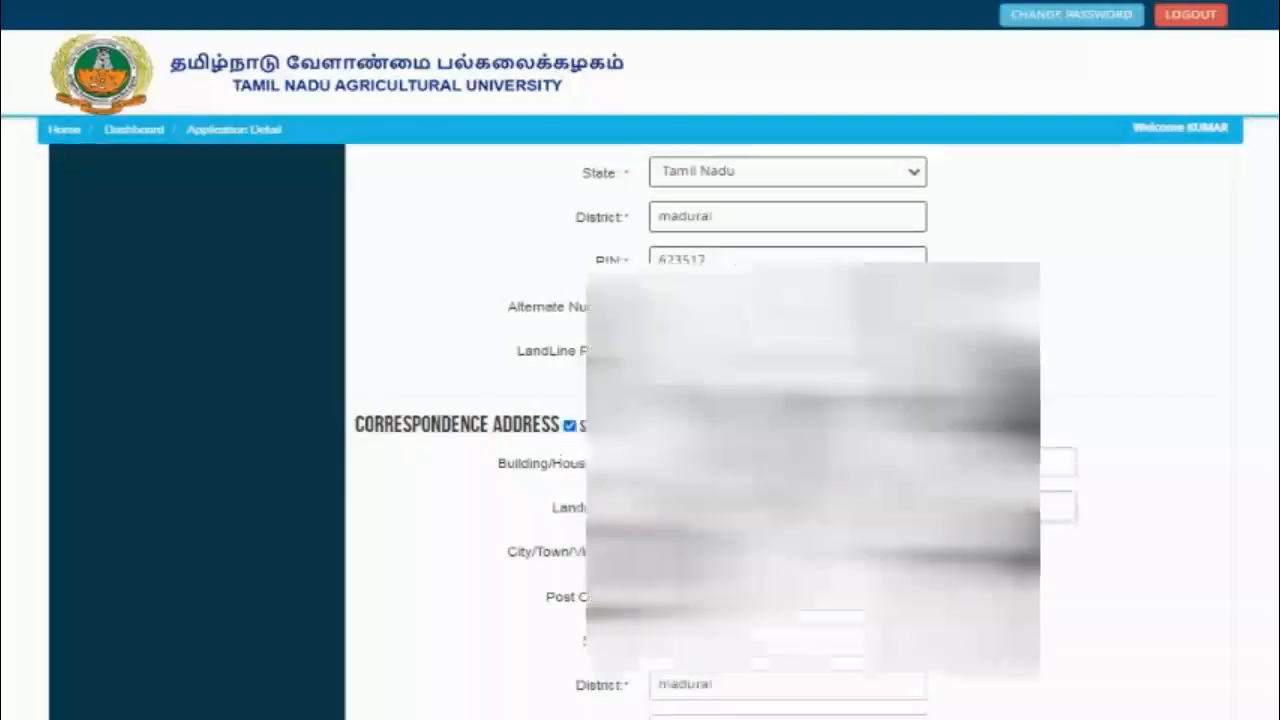
scroll(640, 420, down, 3)
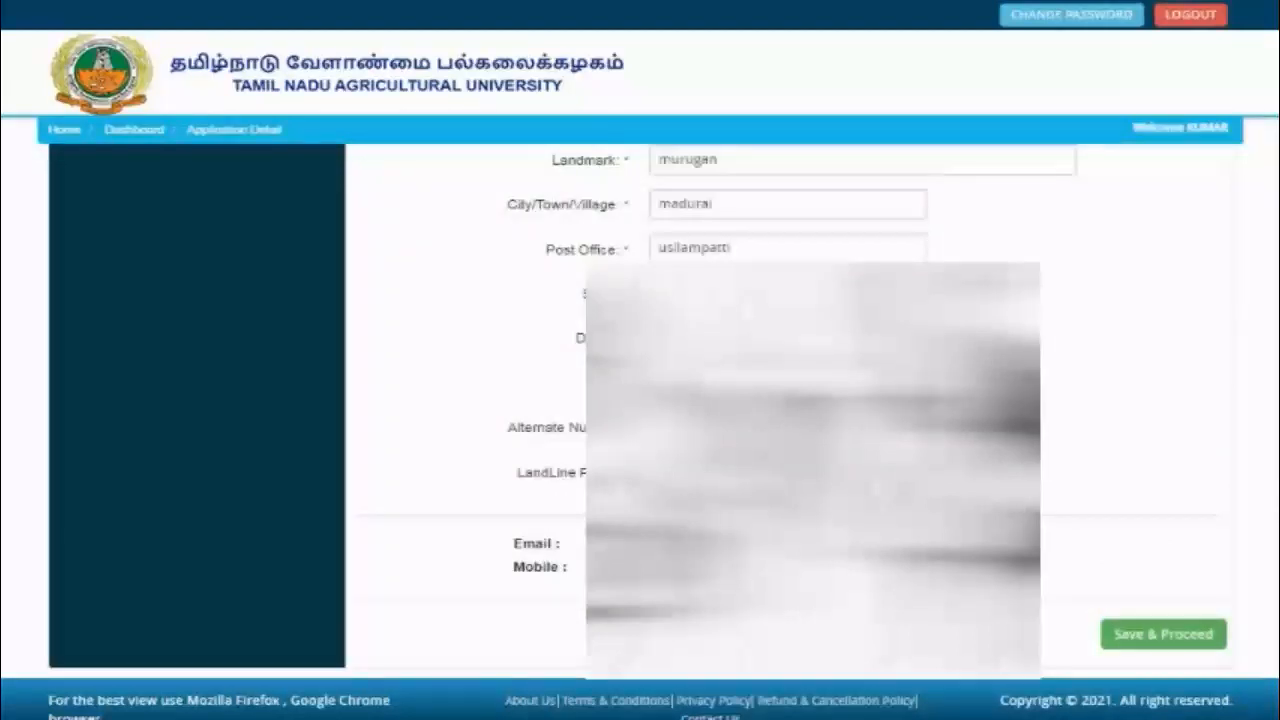
click(1143, 633)
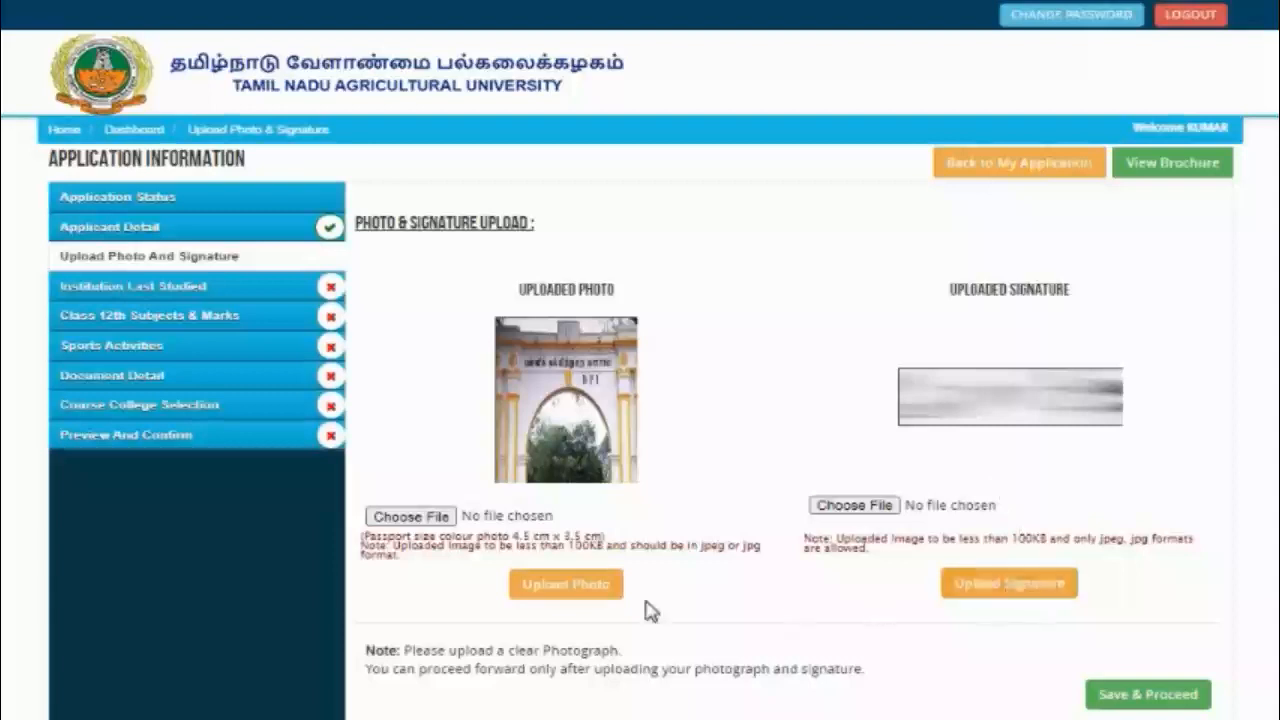
Step: Save & Proceed past the already uploaded photo and signature
click(1176, 700)
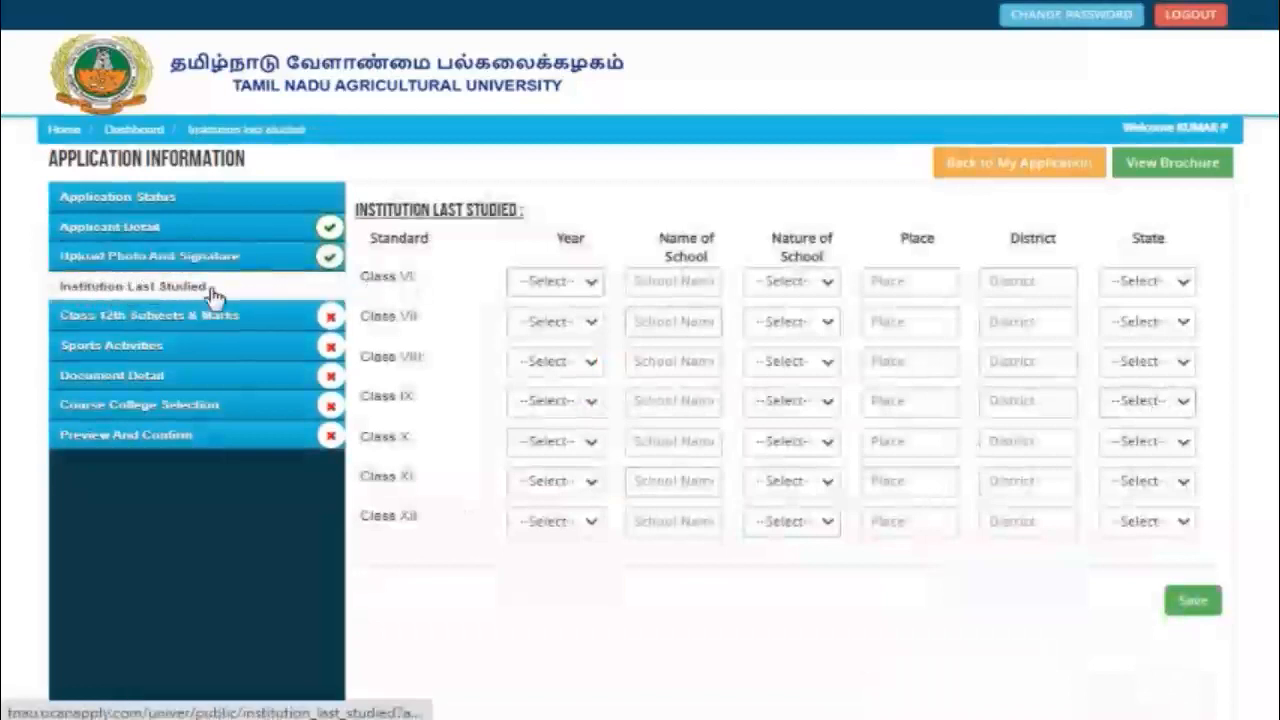
Step: Fill in Class VI–XII schooling for 2015–2021, save it, and continue to Class 12 subjects
click(595, 287)
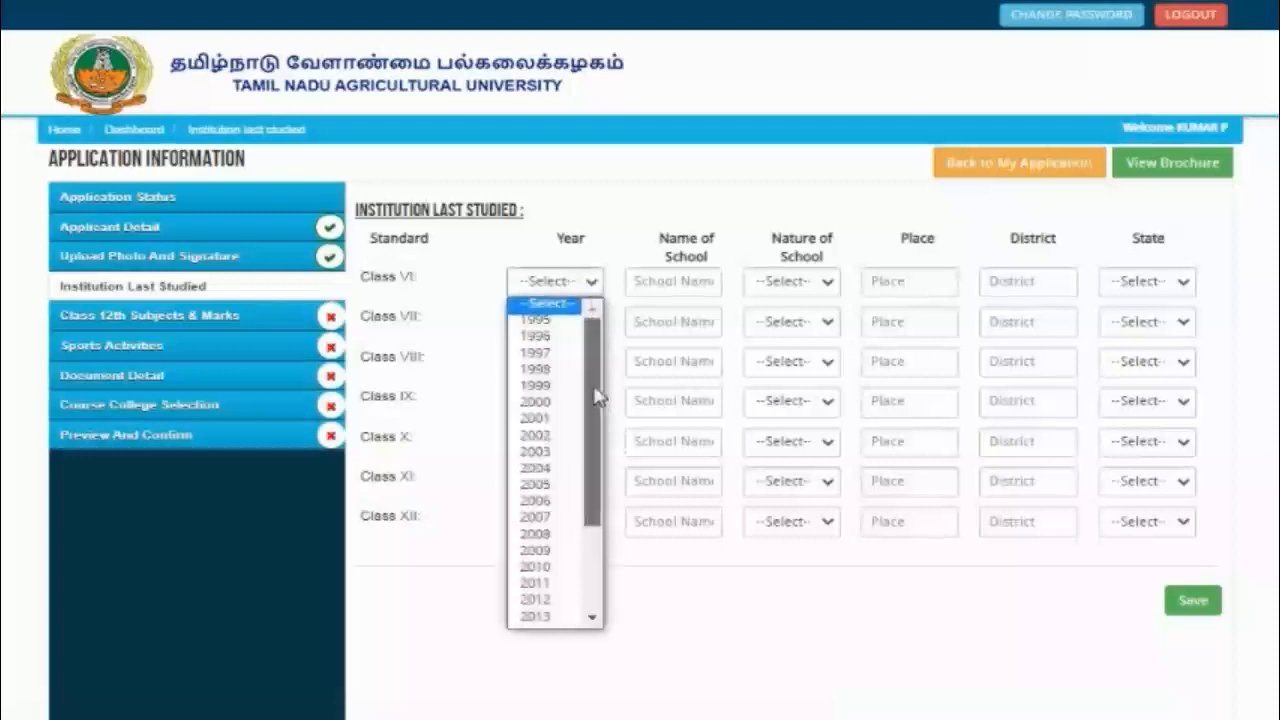
drag(595, 397, 595, 545)
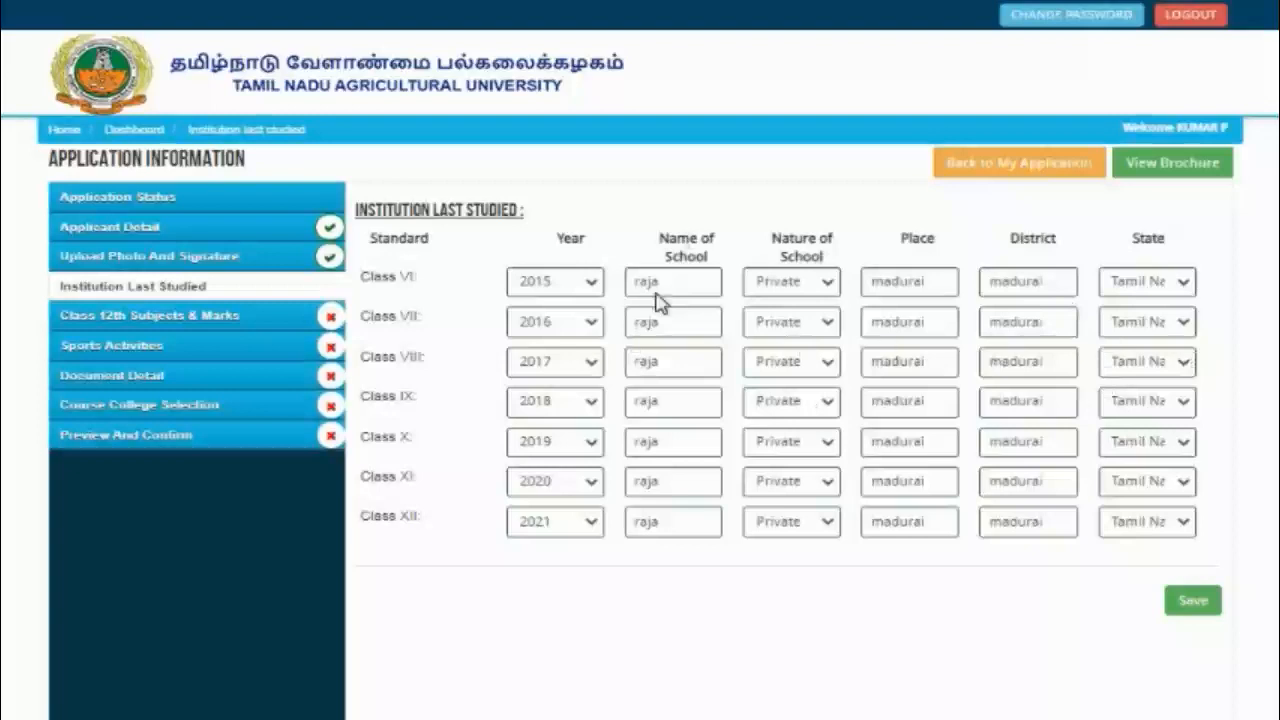
click(1190, 602)
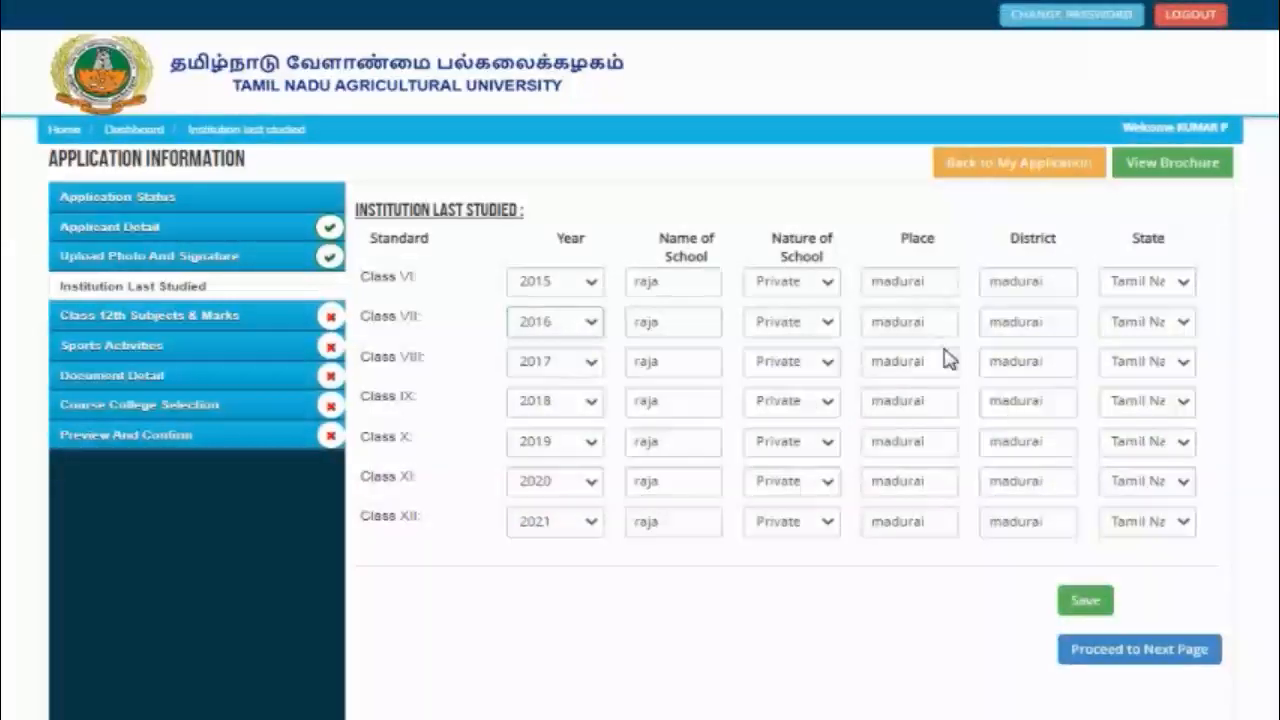
click(1127, 661)
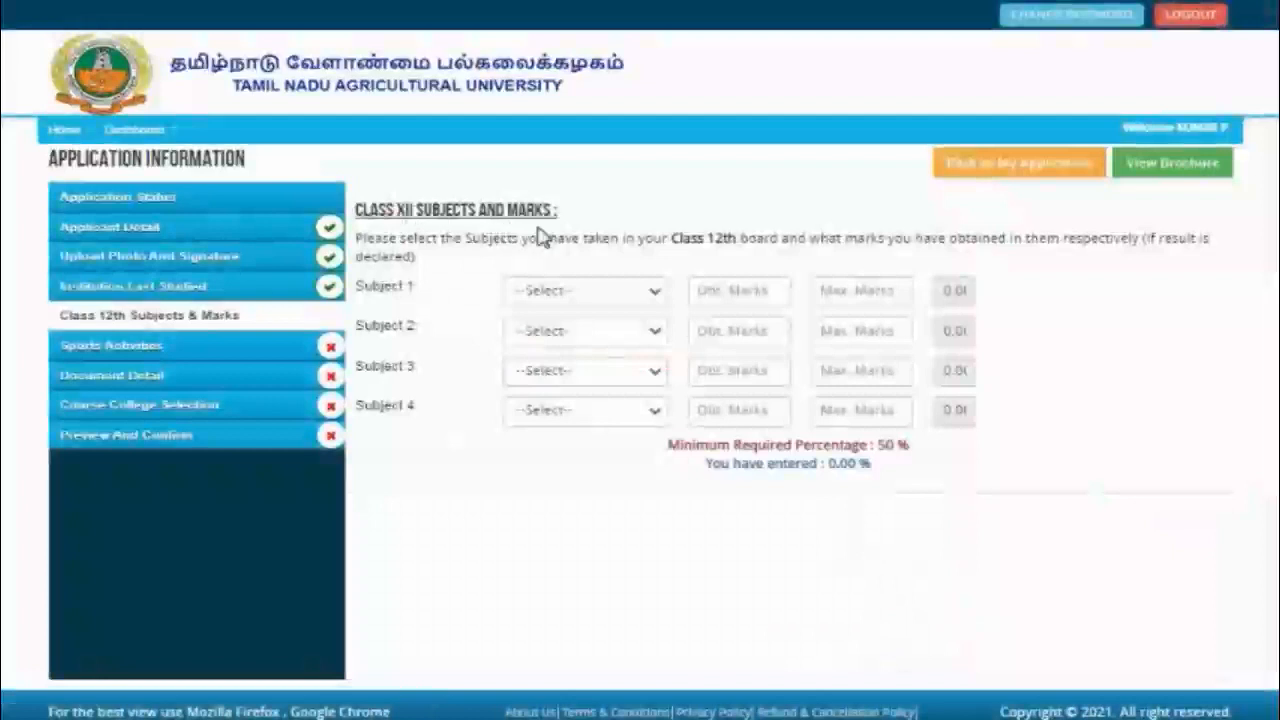
Step: Select Biology, Chemistry, Maths and Physics as Subjects 1 to 4
click(650, 297)
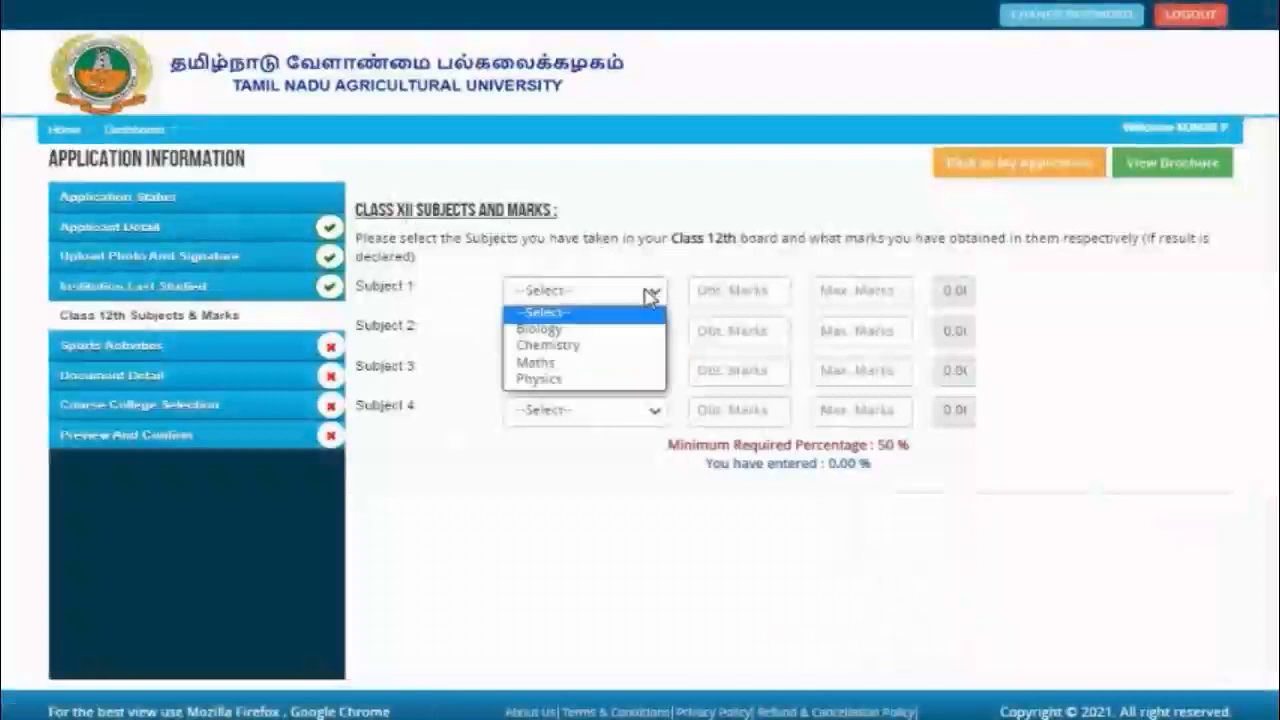
click(613, 332)
click(617, 334)
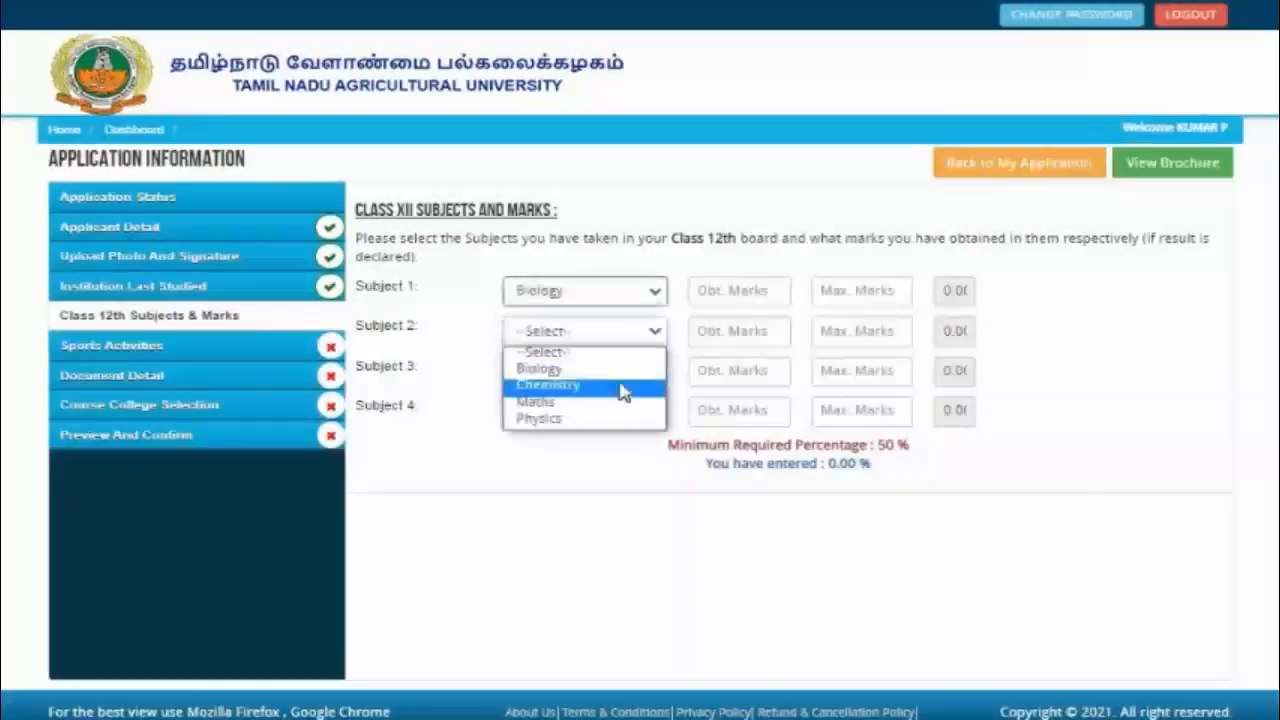
click(622, 388)
click(626, 371)
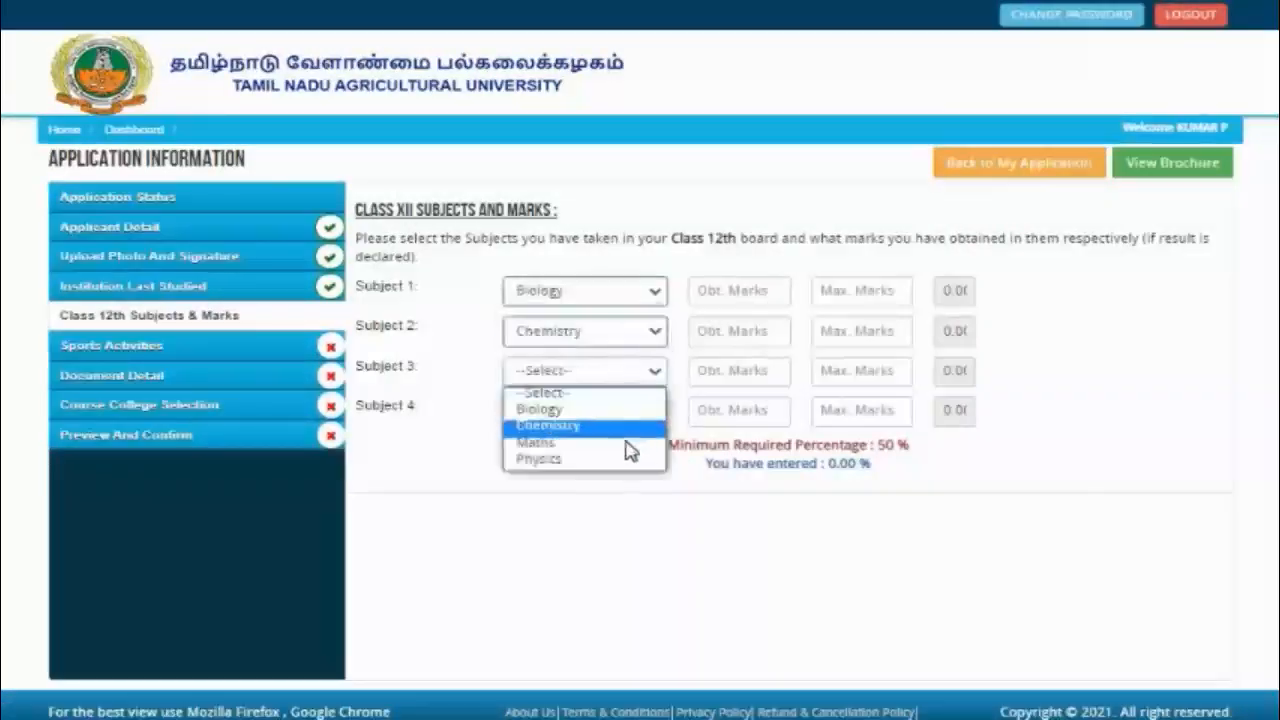
click(628, 440)
click(624, 414)
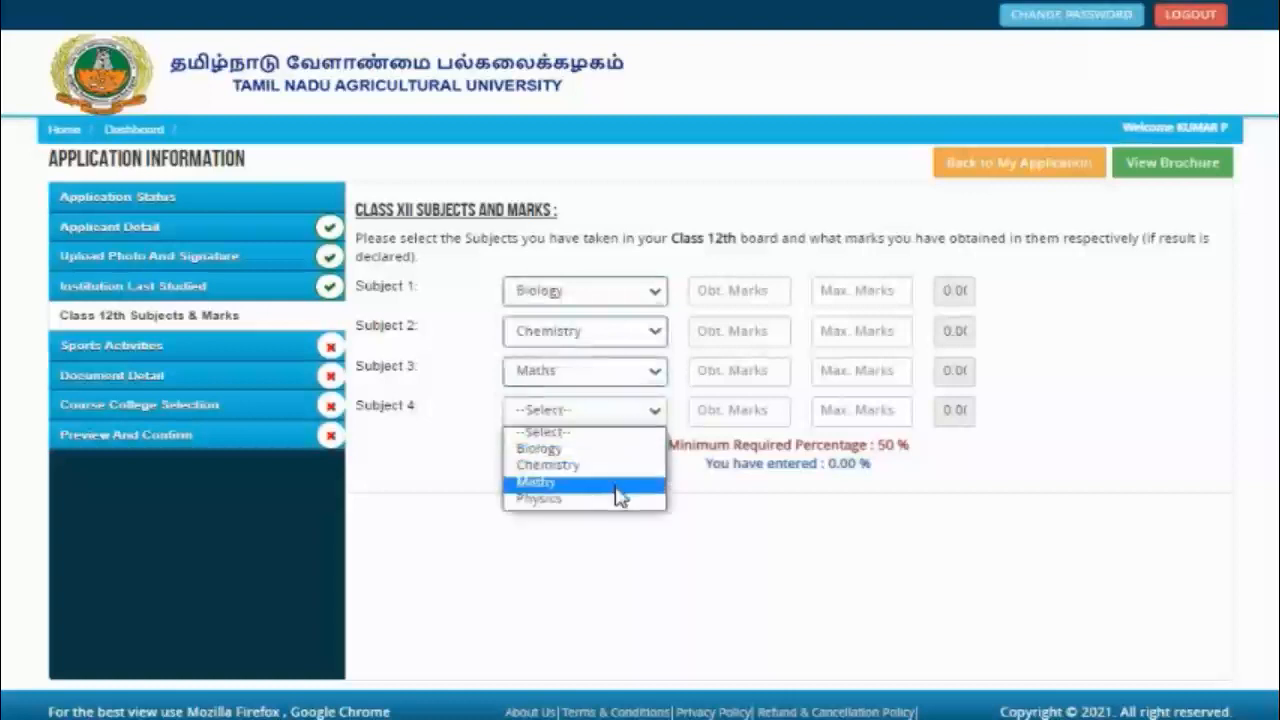
click(622, 500)
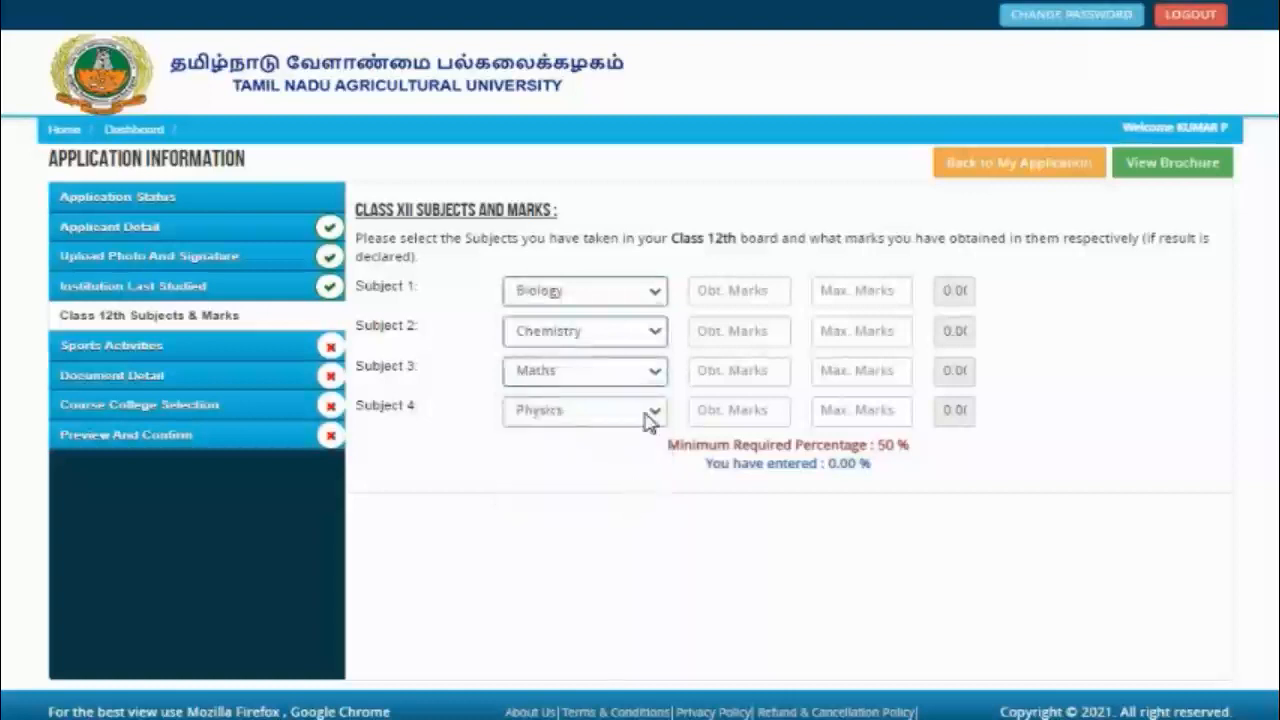
Step: Enter obtained marks 95, 99, 97 and 98 for the four subjects
click(730, 293)
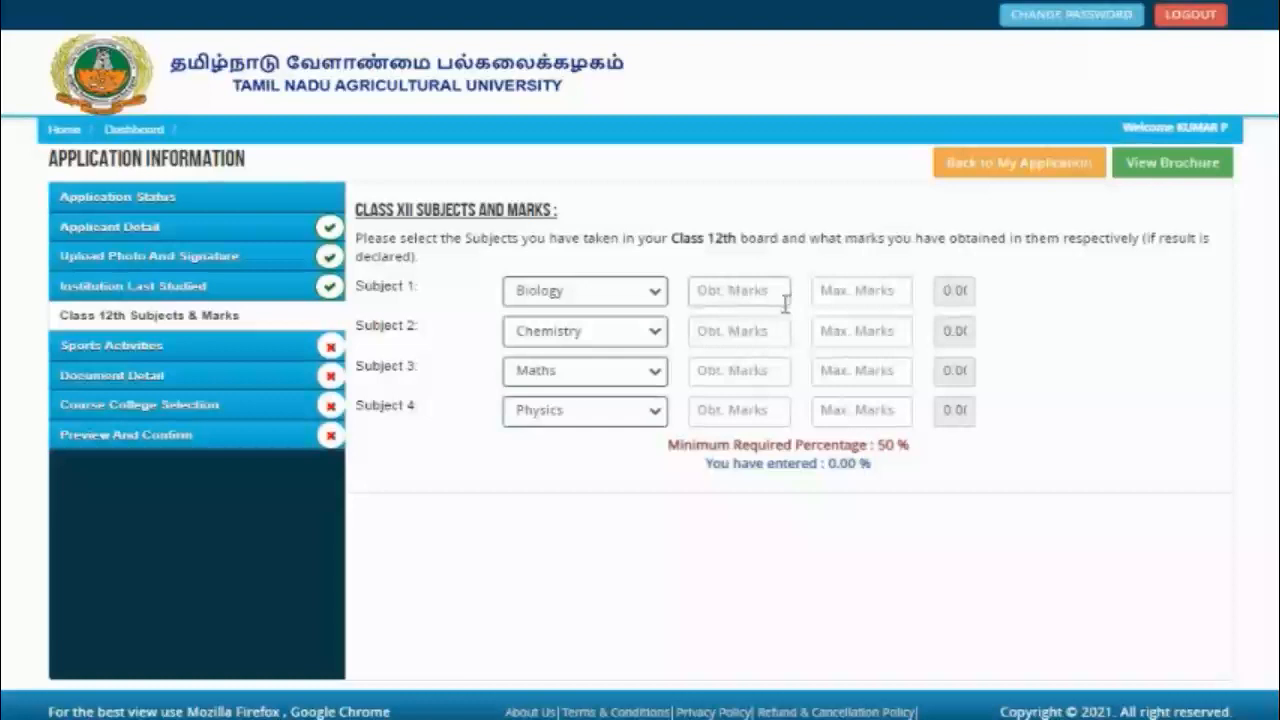
text(95)
click(754, 322)
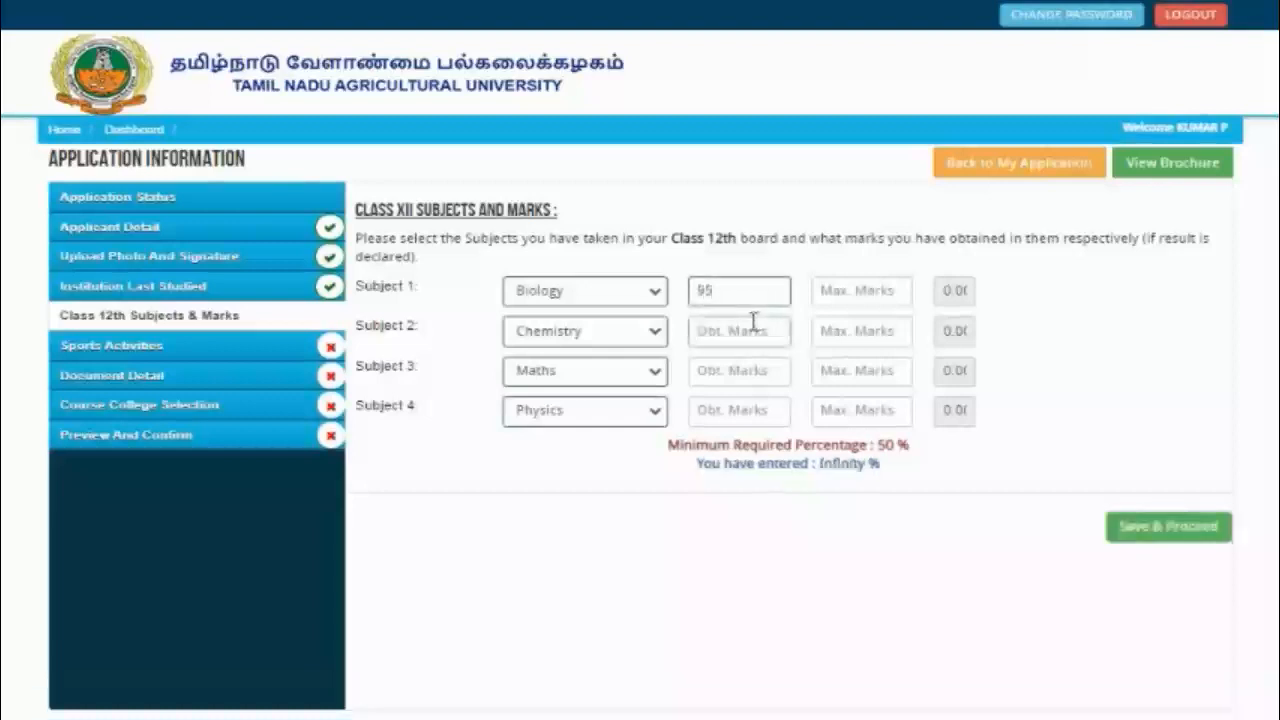
text(99)
click(737, 372)
text(97)
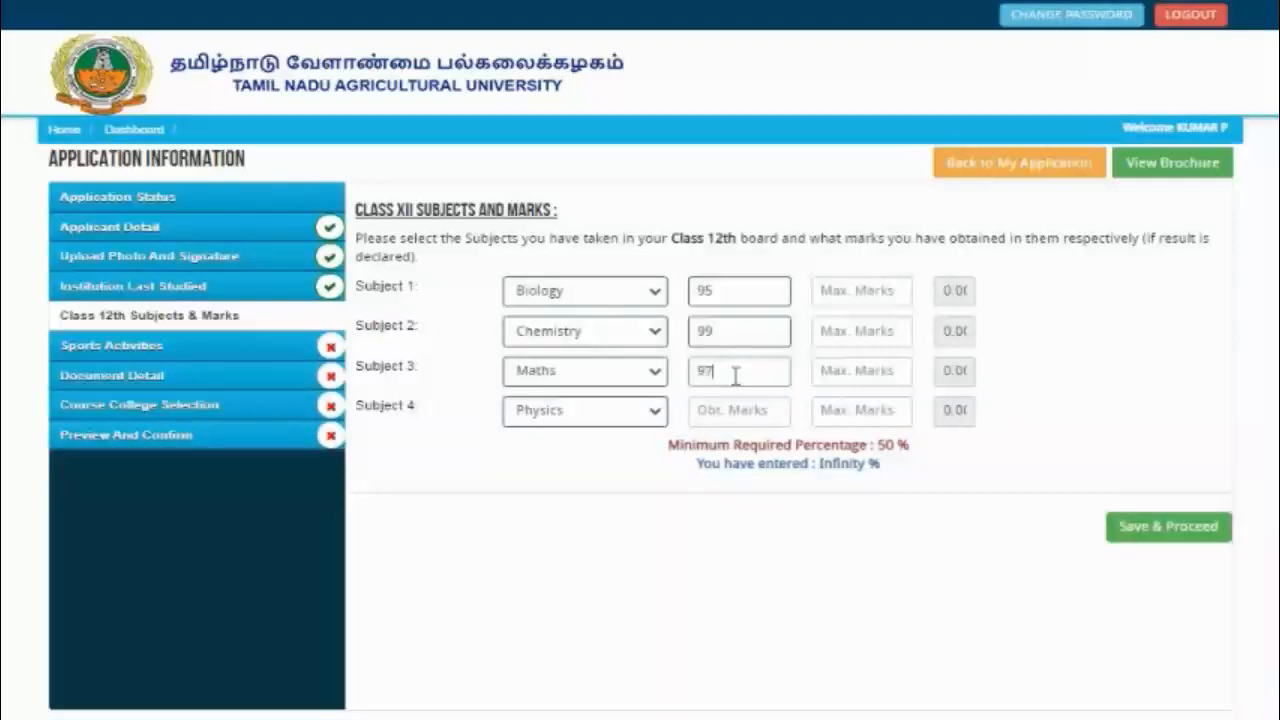
text(98)
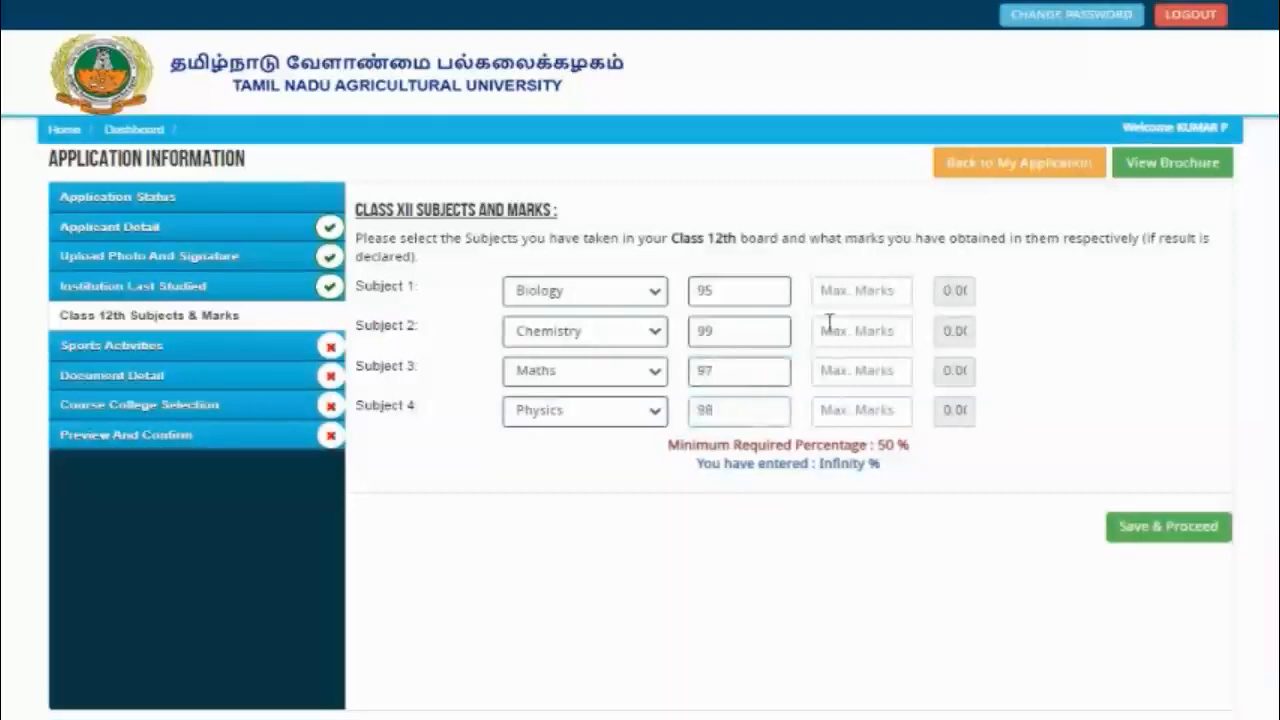
Step: Set maximum marks of 100 for each subject, giving 97.25%
click(871, 285)
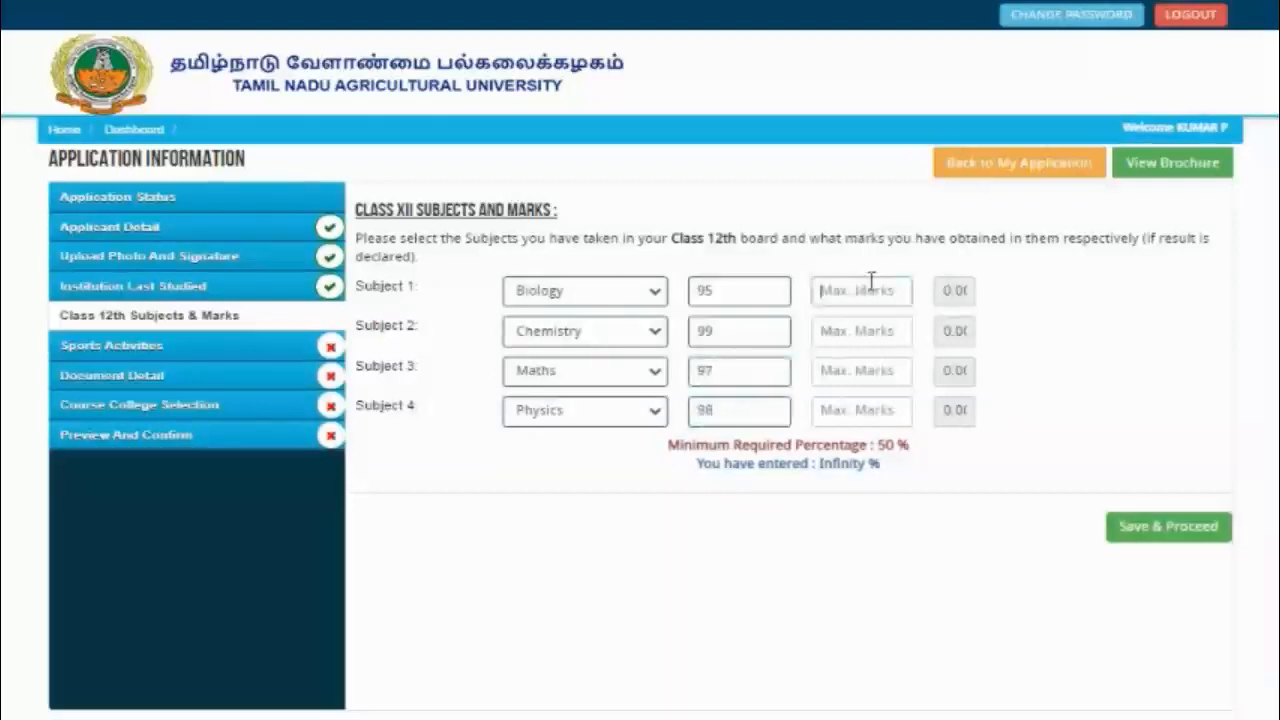
text(100)
click(832, 333)
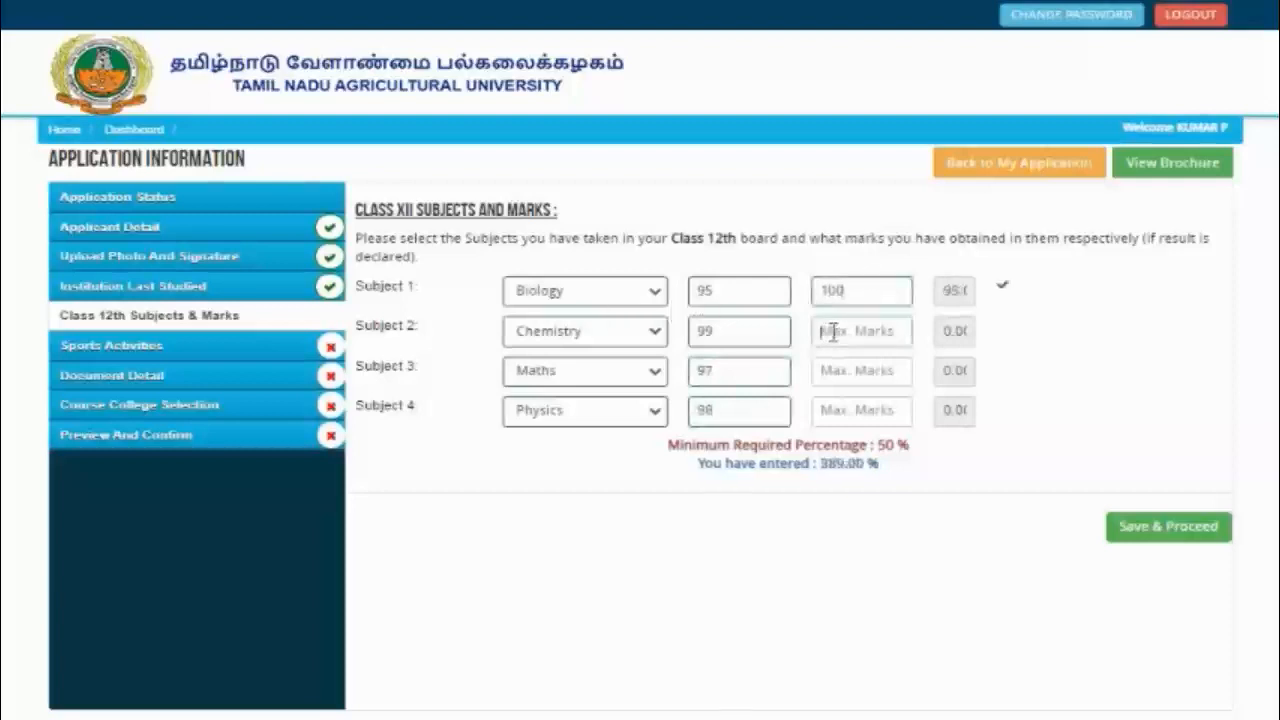
text(100)
click(855, 366)
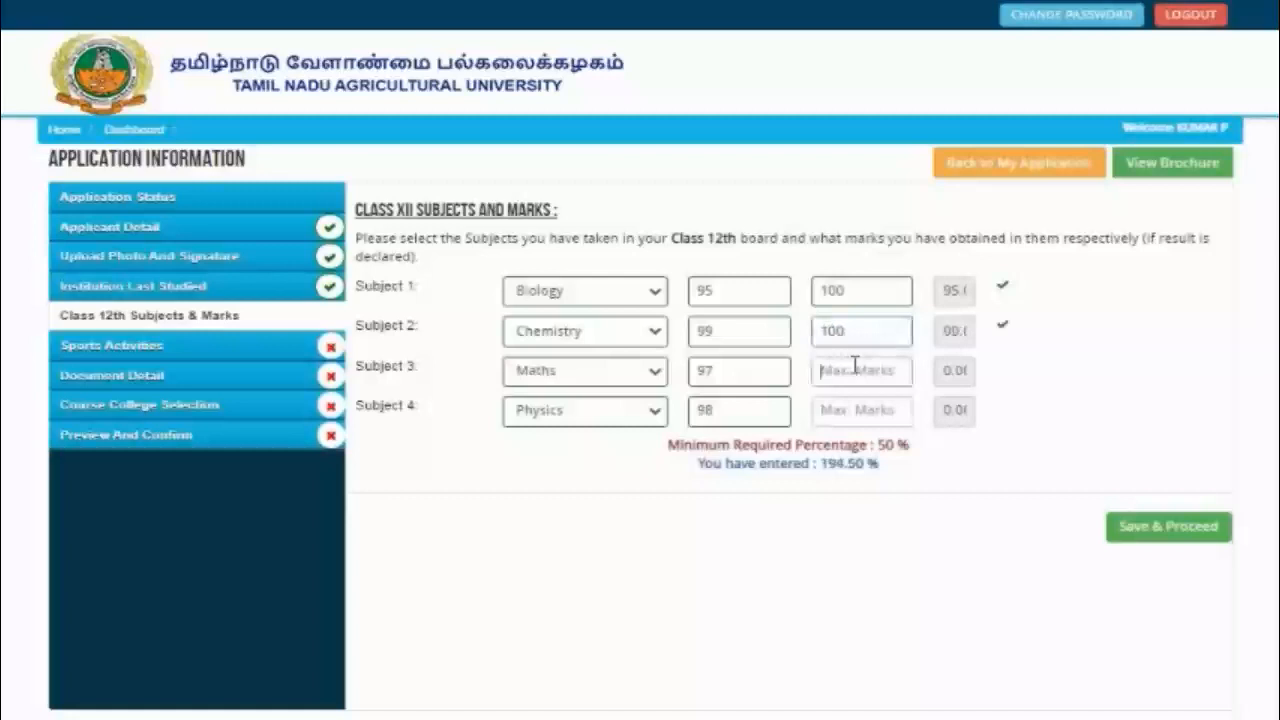
text(100)
click(844, 401)
text(1)
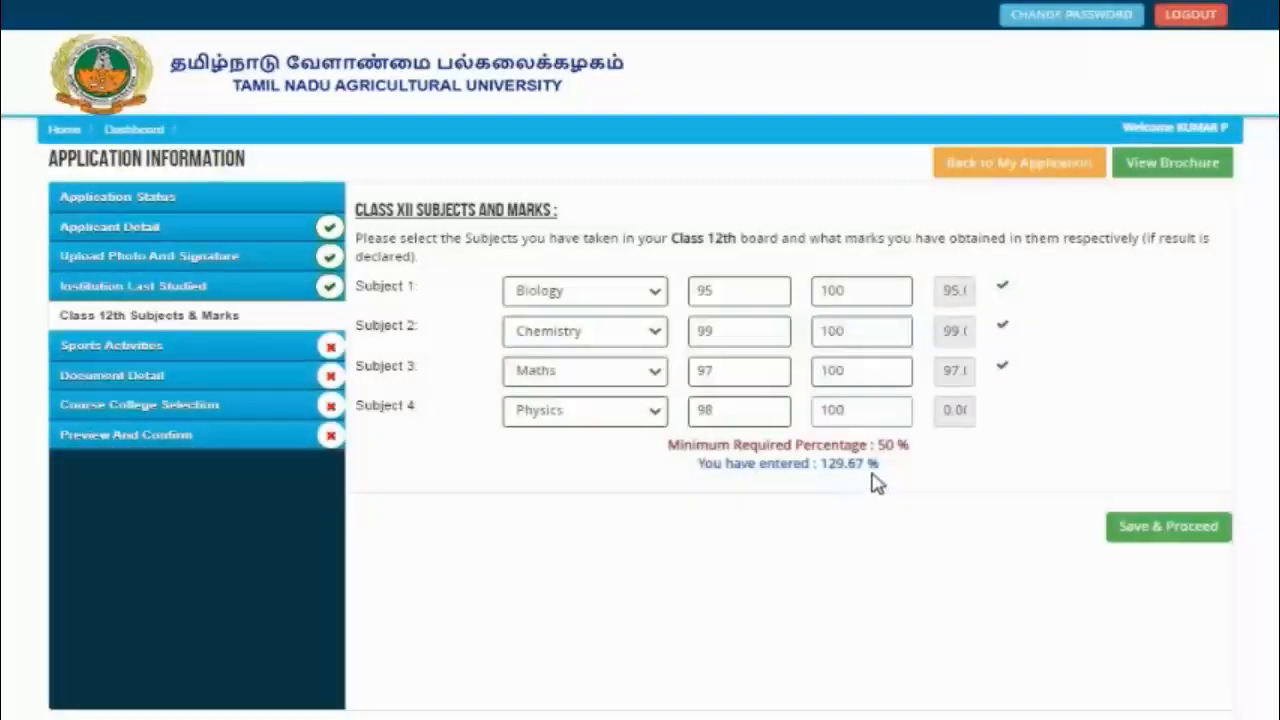
click(928, 439)
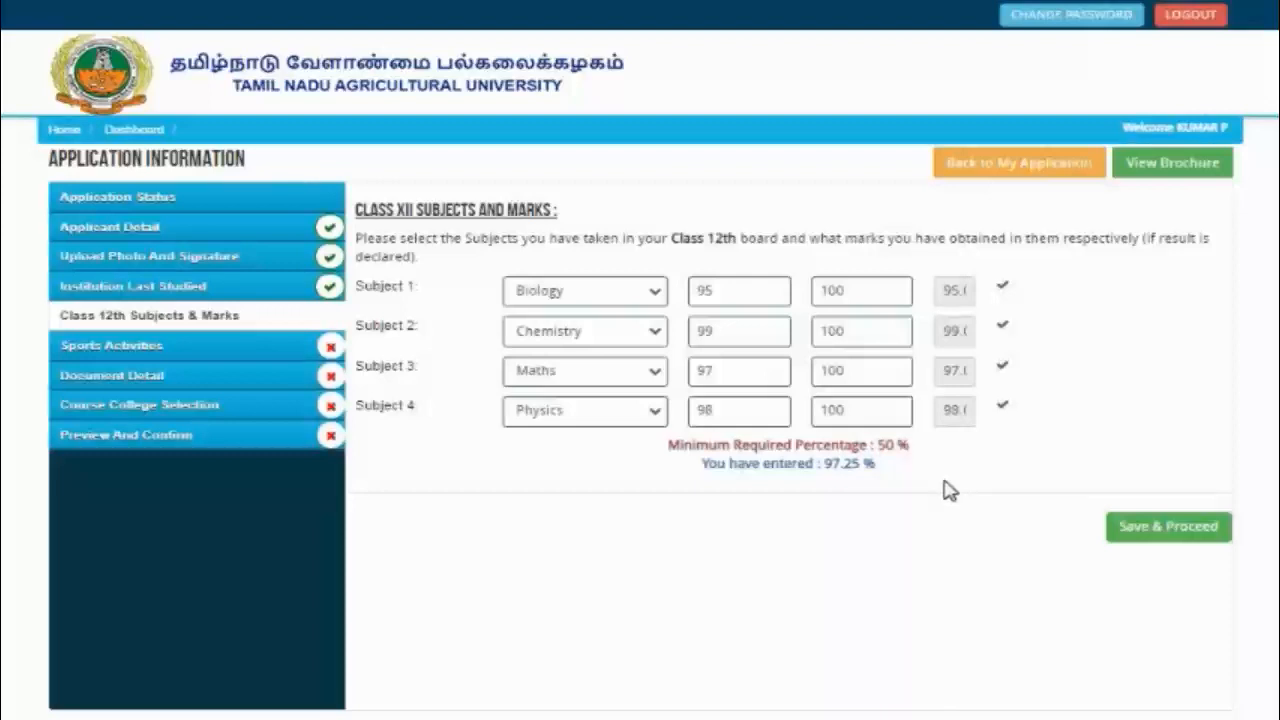
Step: Save the Class 12 marks and skip the Sports Activities page
click(1162, 527)
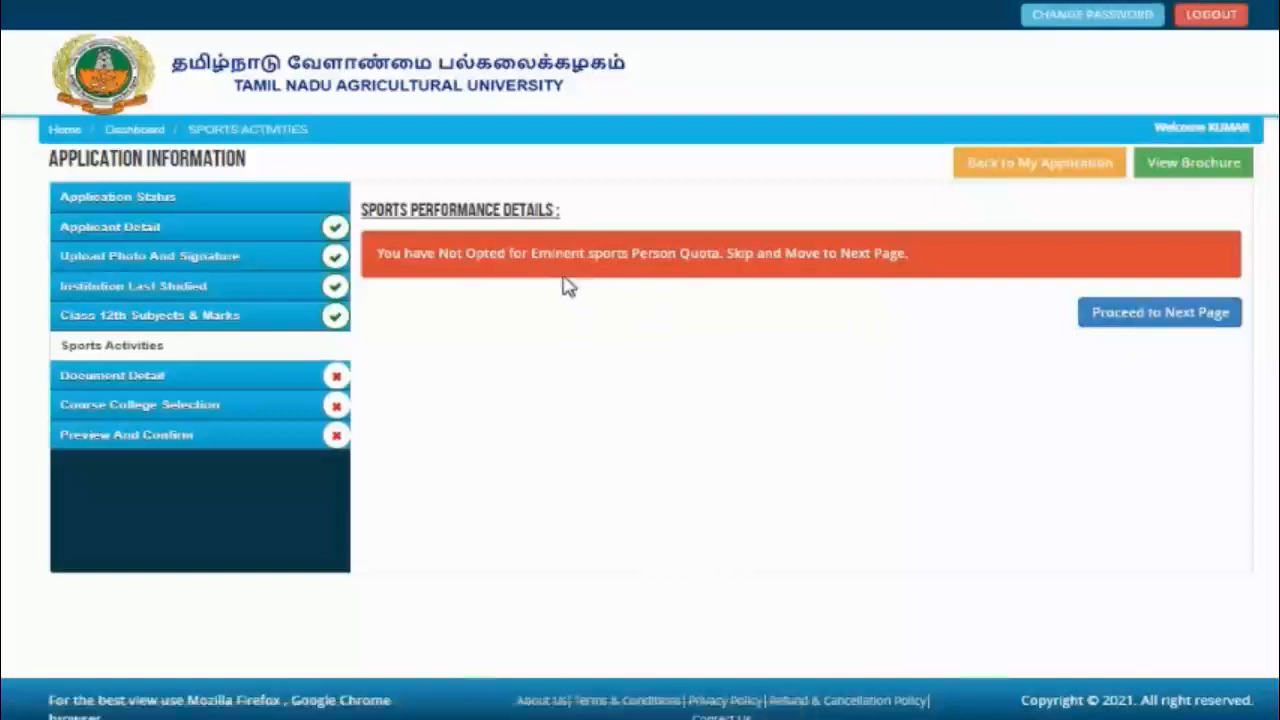
click(1158, 320)
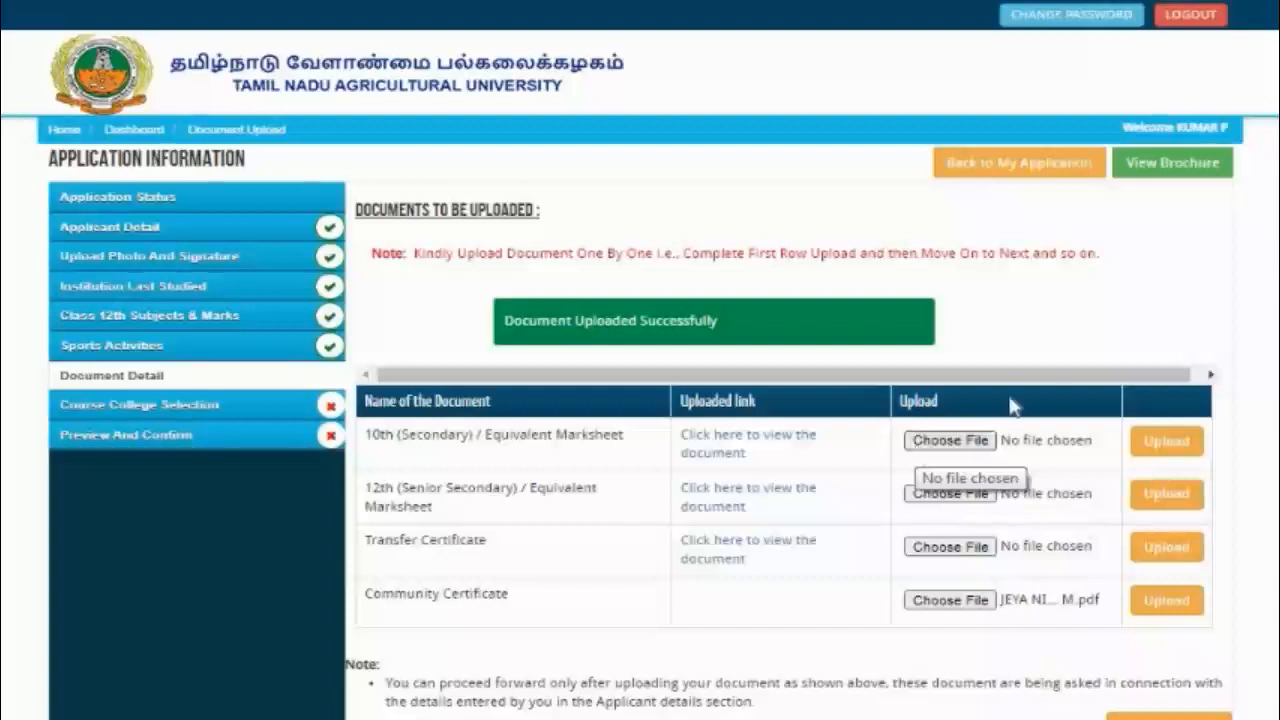
Step: Upload the 12th marksheet and the community certificate PDF in the Document Detail table
click(1170, 496)
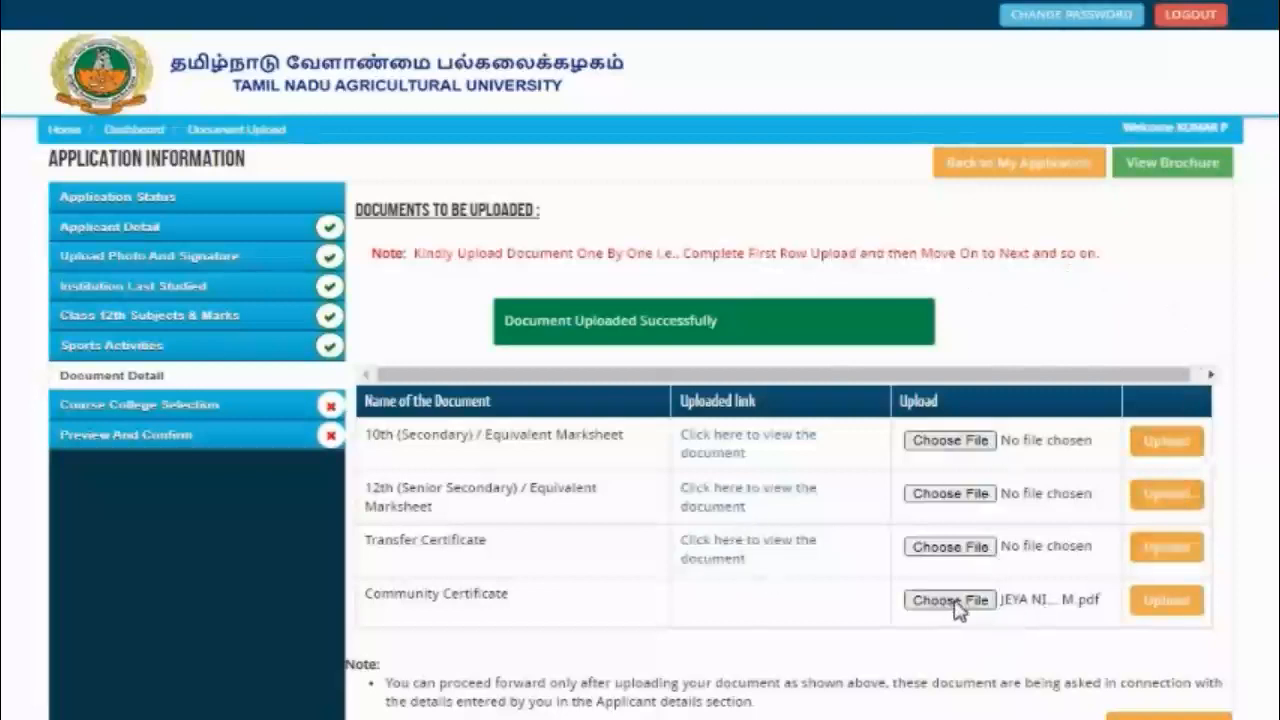
click(1145, 605)
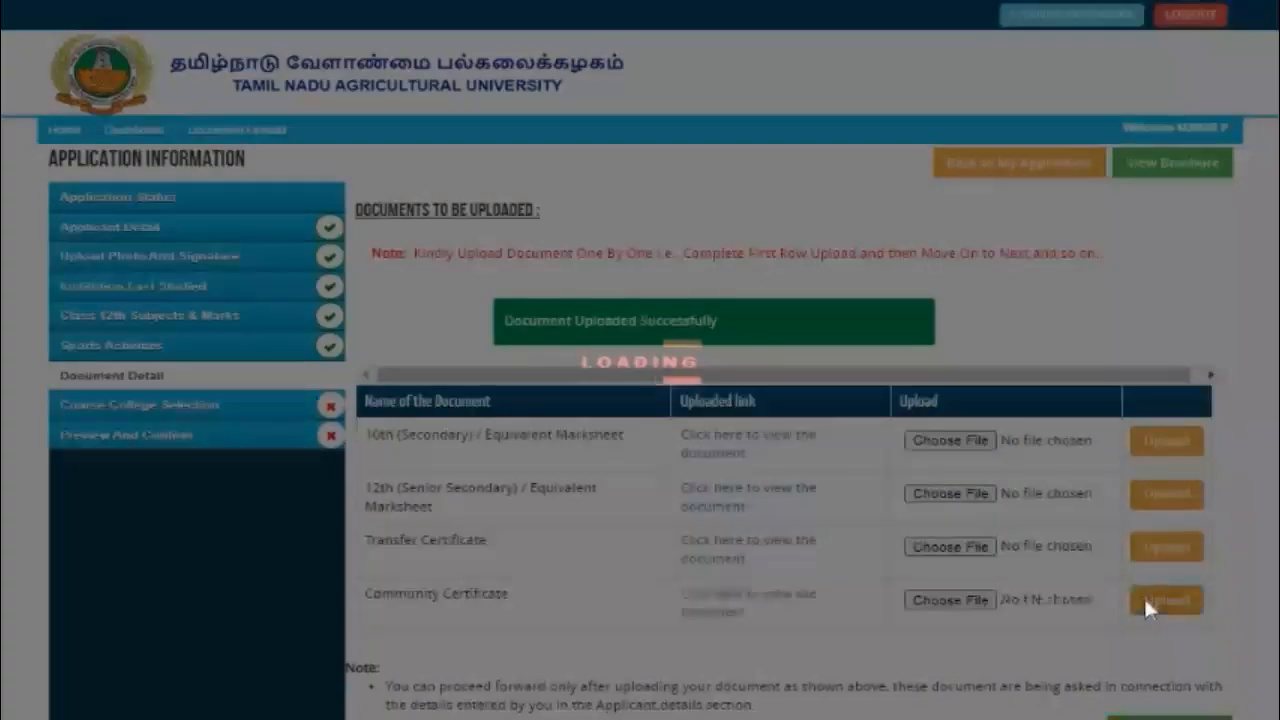
scroll(834, 426, down, 2)
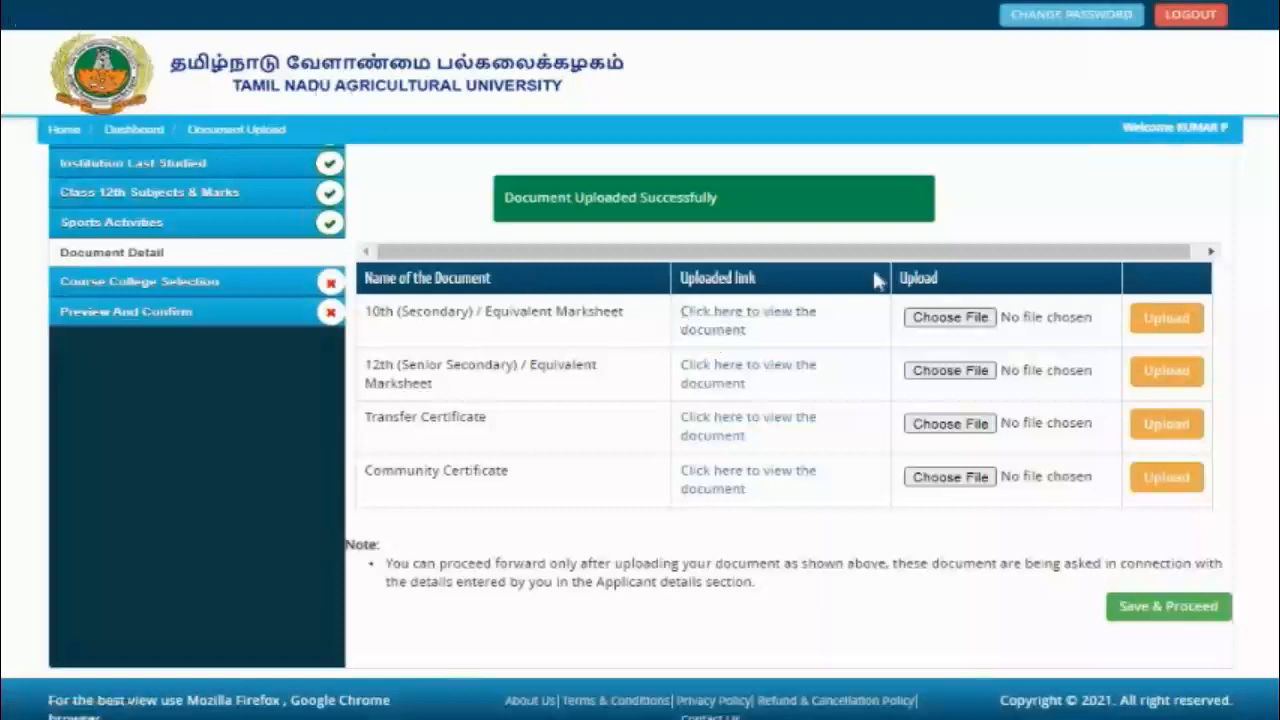
Step: Save the documents and scroll through the 49 B.Sc. (Hons.) Agriculture college preferences
click(1138, 609)
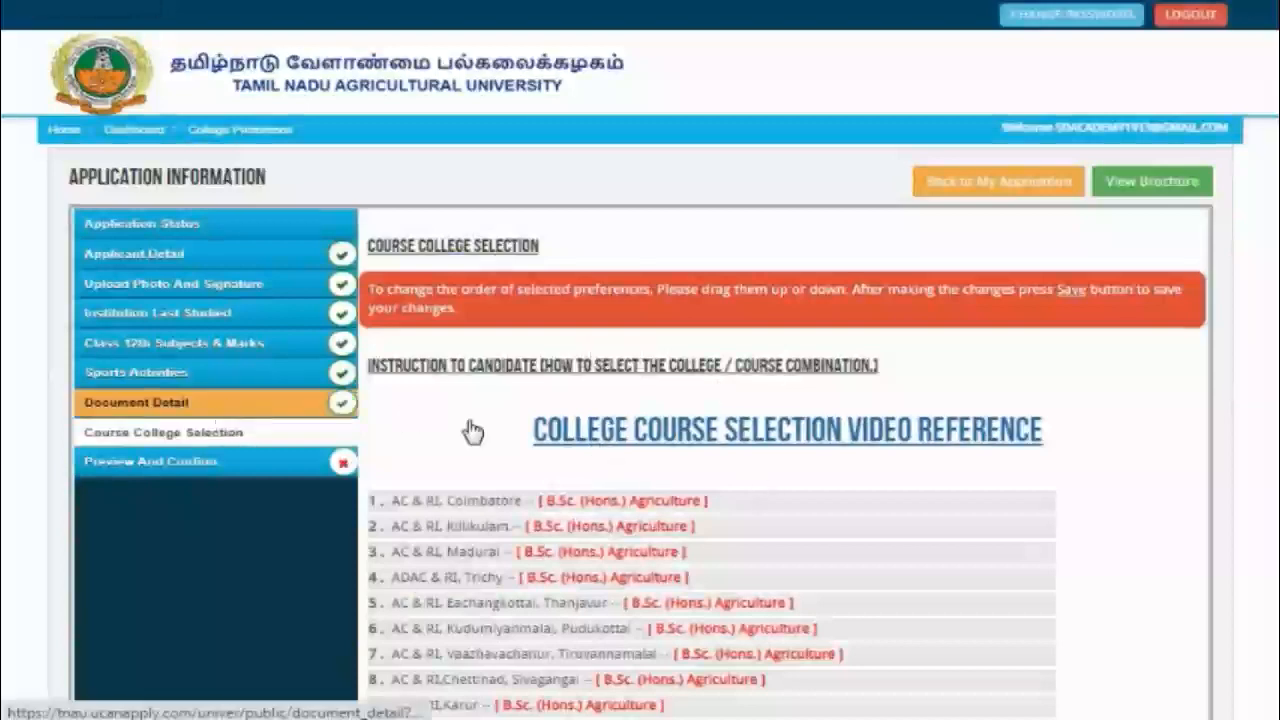
scroll(640, 430, down, 8)
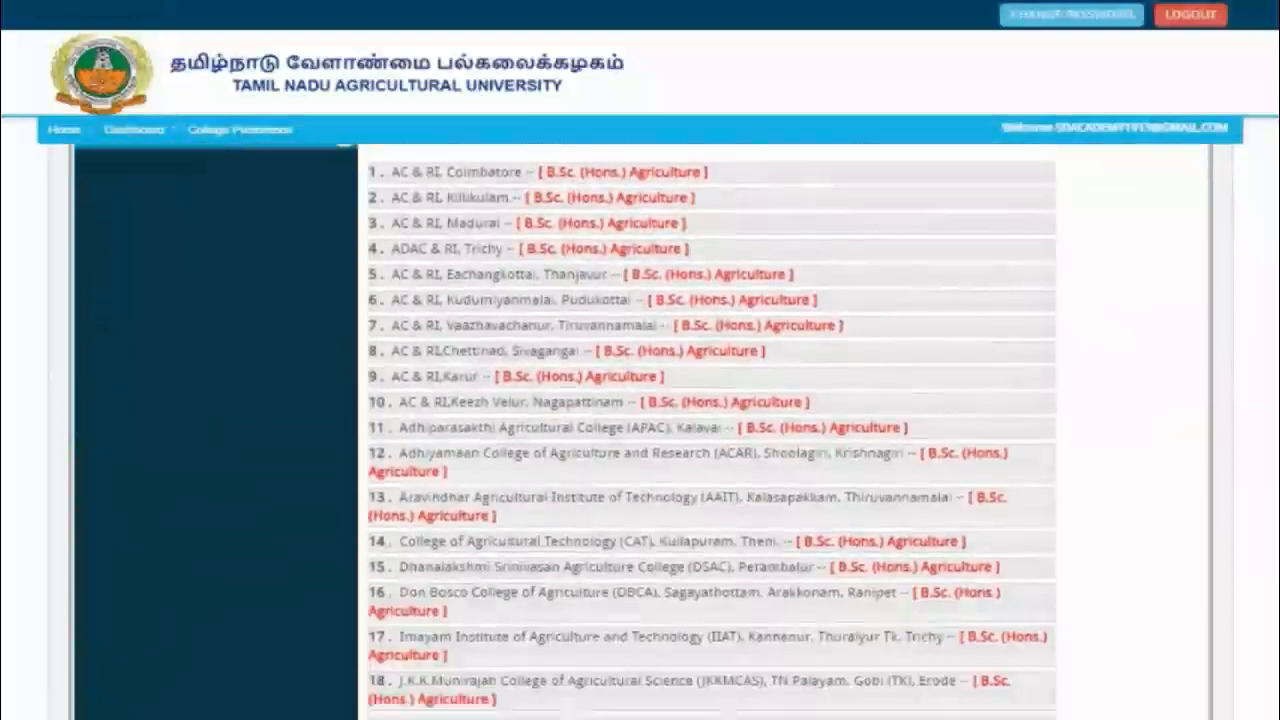
scroll(712, 430, down, 8)
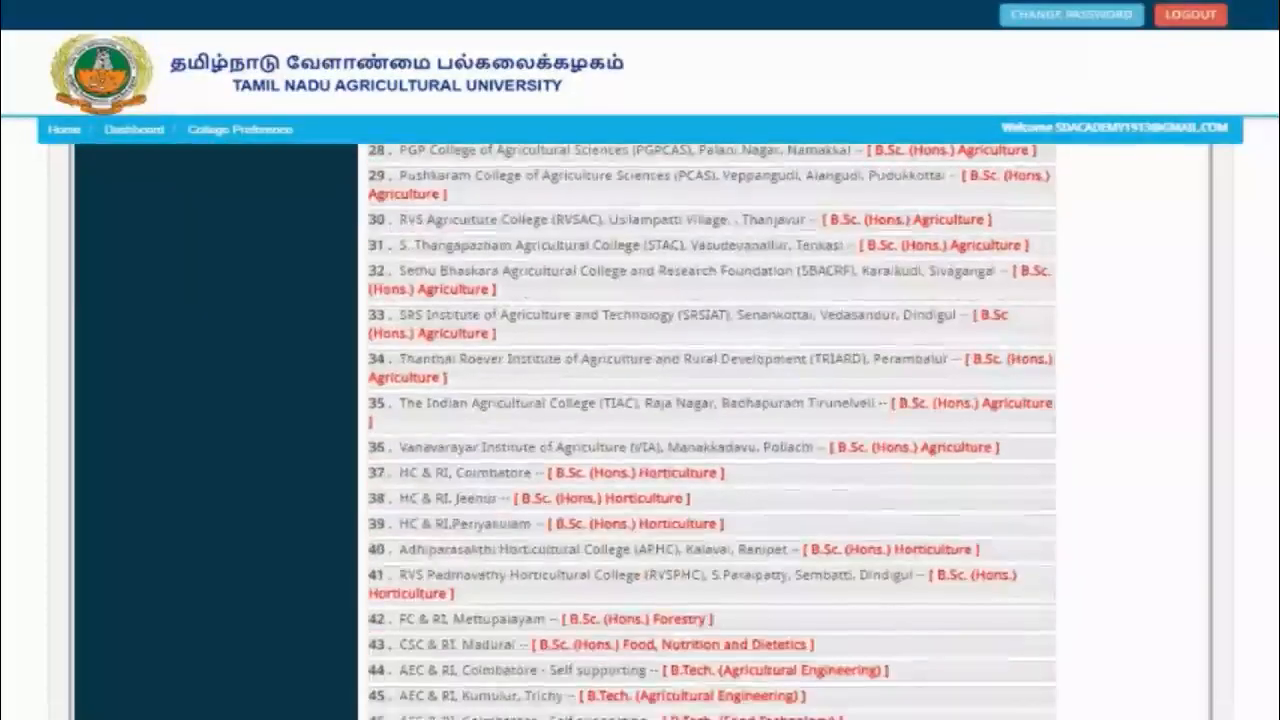
scroll(712, 430, down, 1)
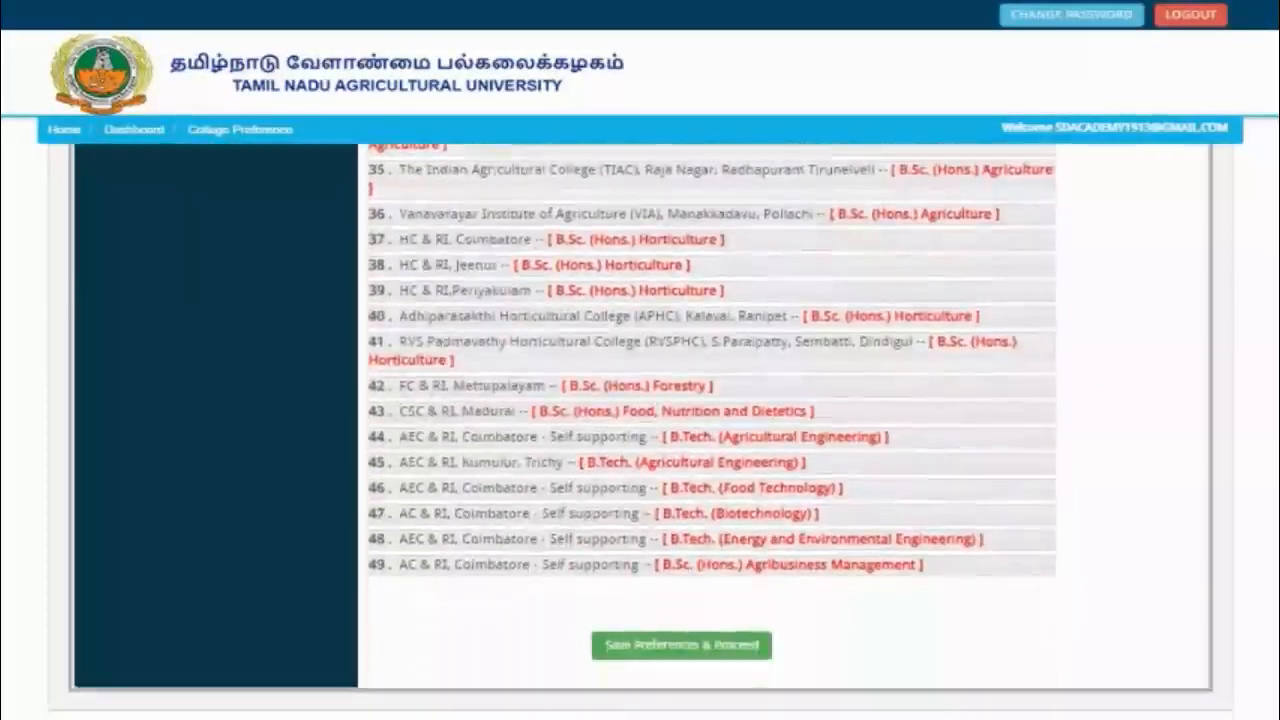
scroll(712, 430, up, 15)
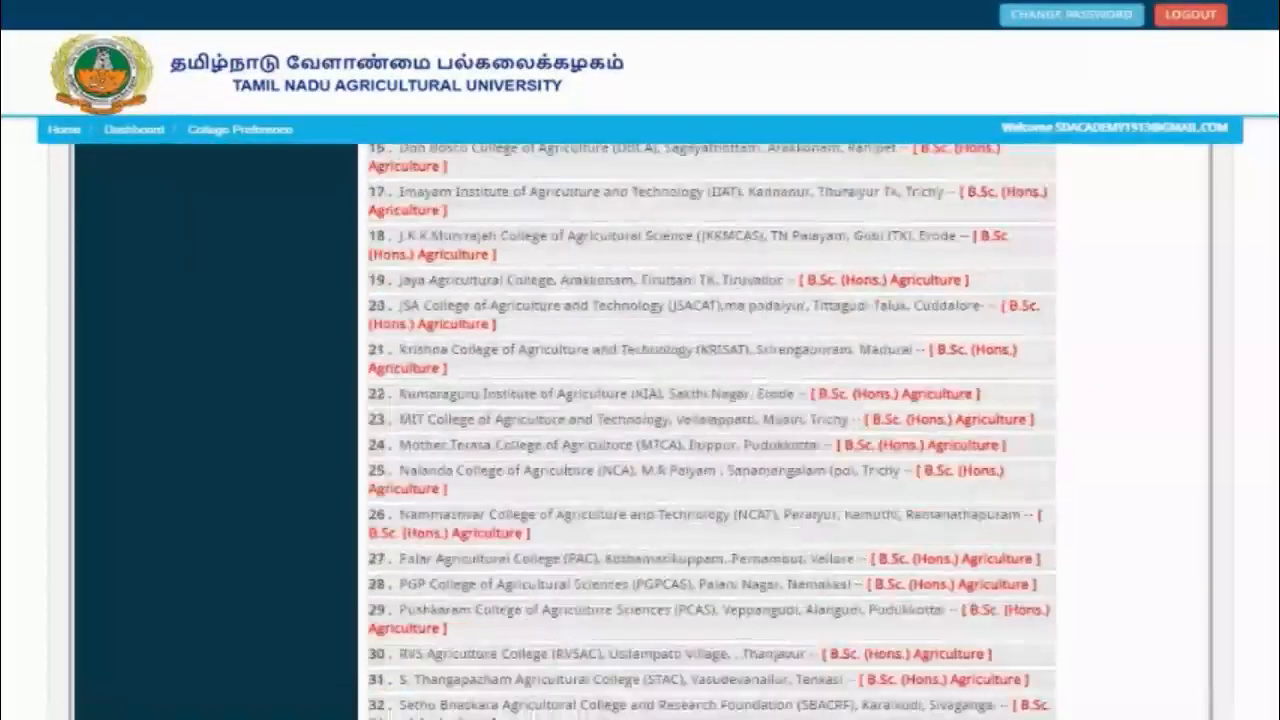
scroll(700, 400, up, 4)
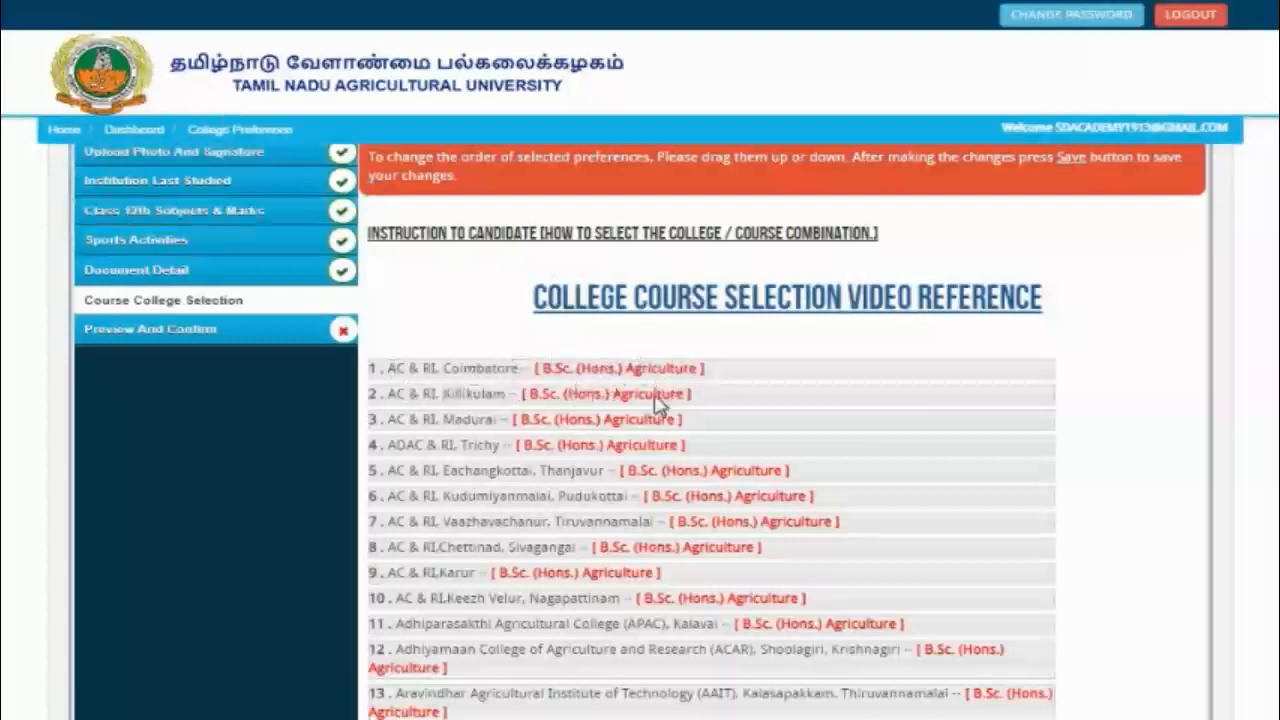
Step: Move College of Agricultural Technology up to 10th and AC & RI Karur to 4th preference
mouse_move(657, 396)
mouse_down()
mouse_move(643, 398)
mouse_move(657, 366)
mouse_move(675, 406)
mouse_up()
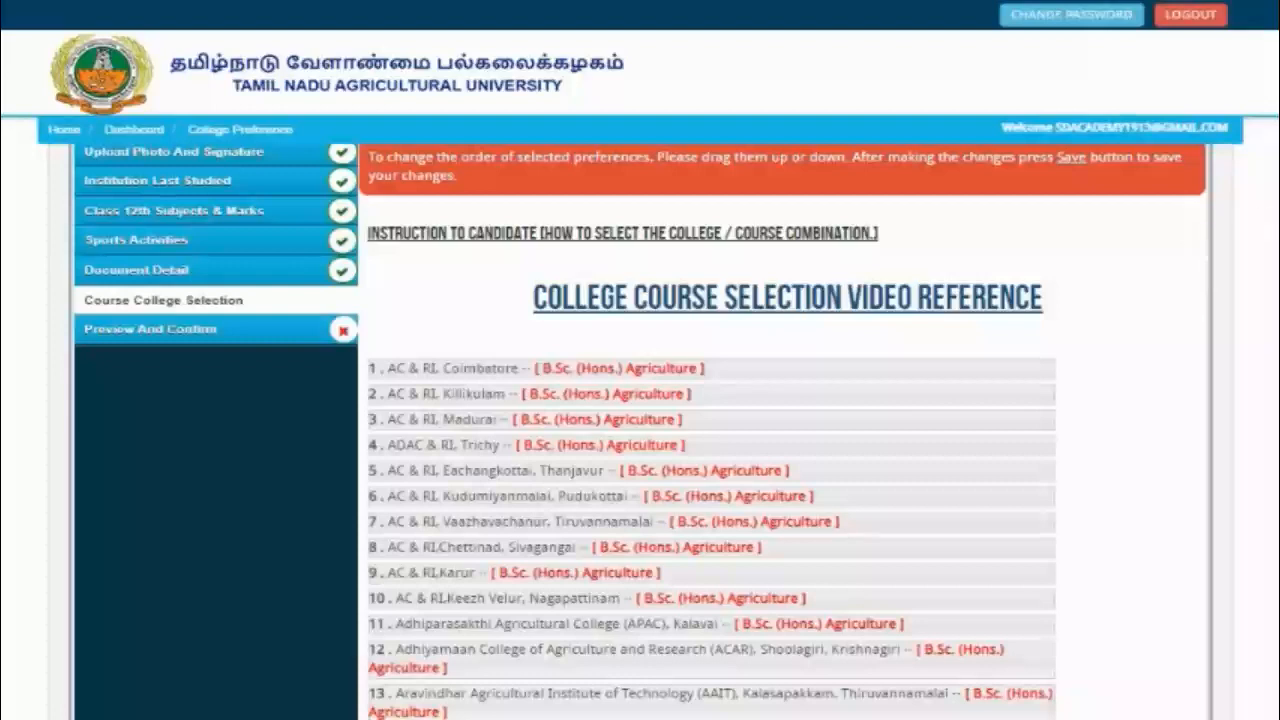
scroll(730, 420, down, 2)
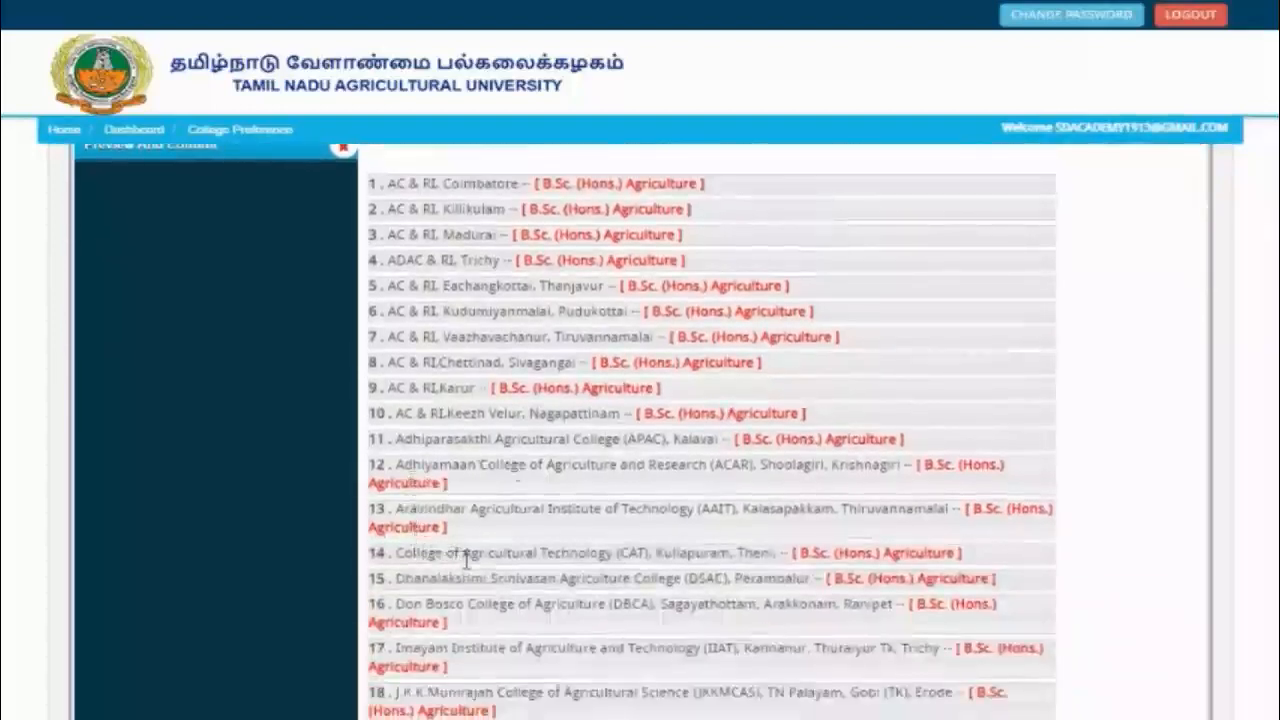
drag(468, 555, 474, 414)
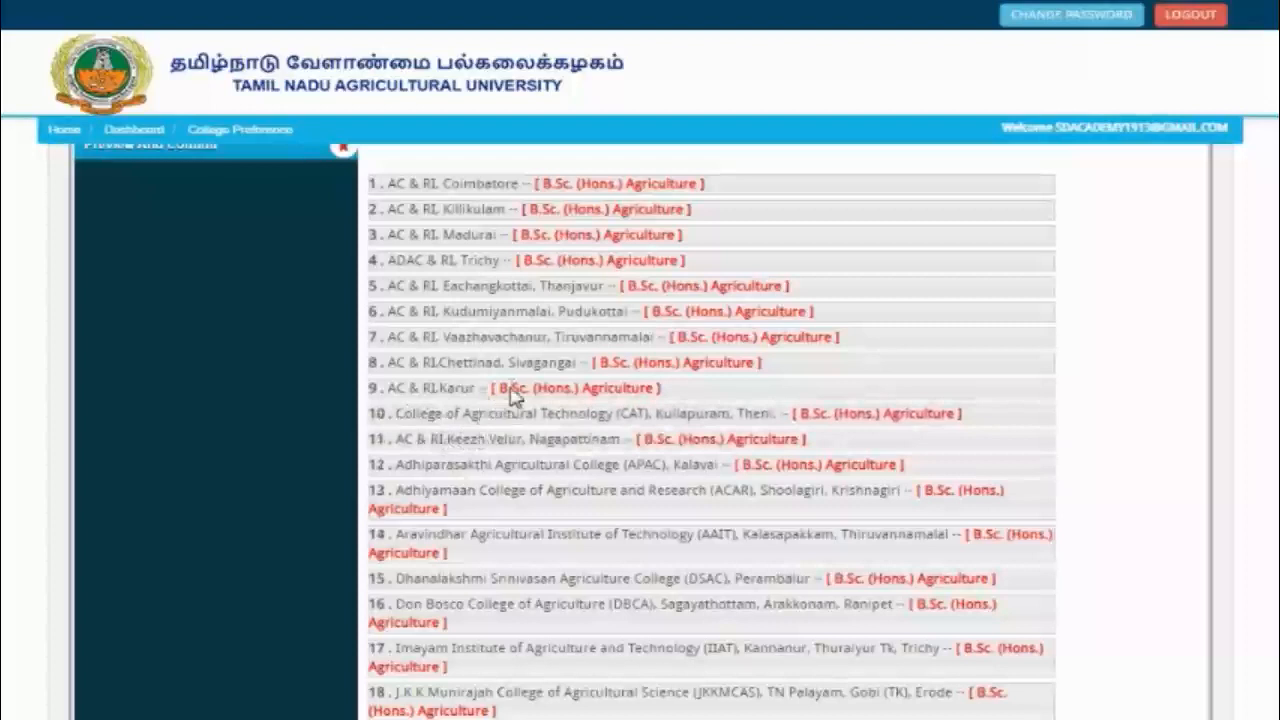
drag(510, 395, 501, 262)
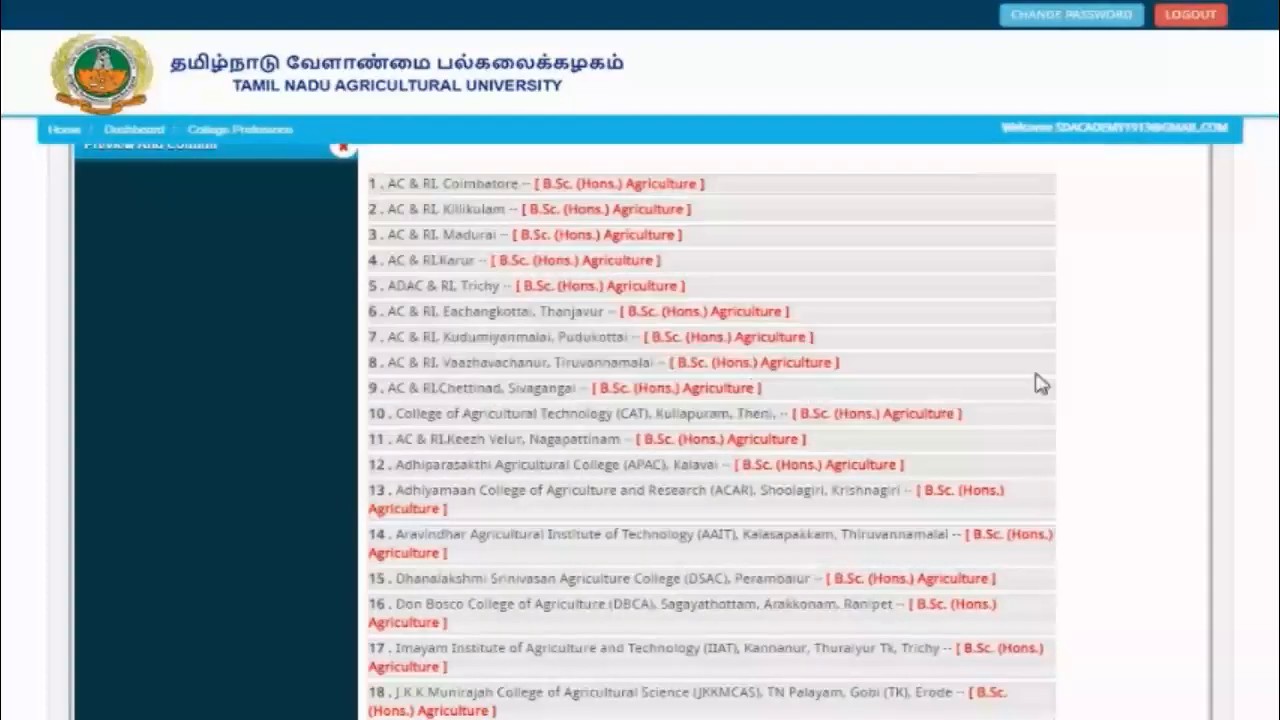
Step: Place Kumaraguru above Krishna and Mother Terasa above MIT, and move Coimbatore B.Tech. Food Technology to 39th
scroll(1178, 320, down, 3)
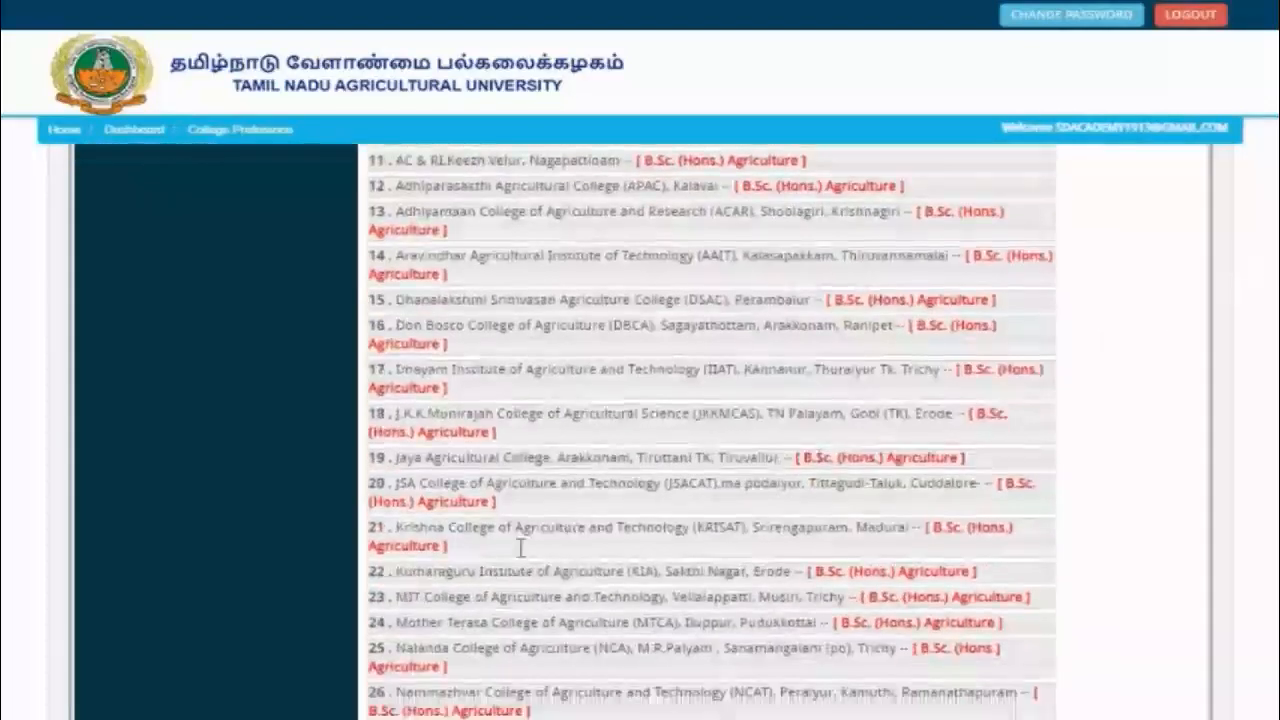
drag(500, 572, 505, 540)
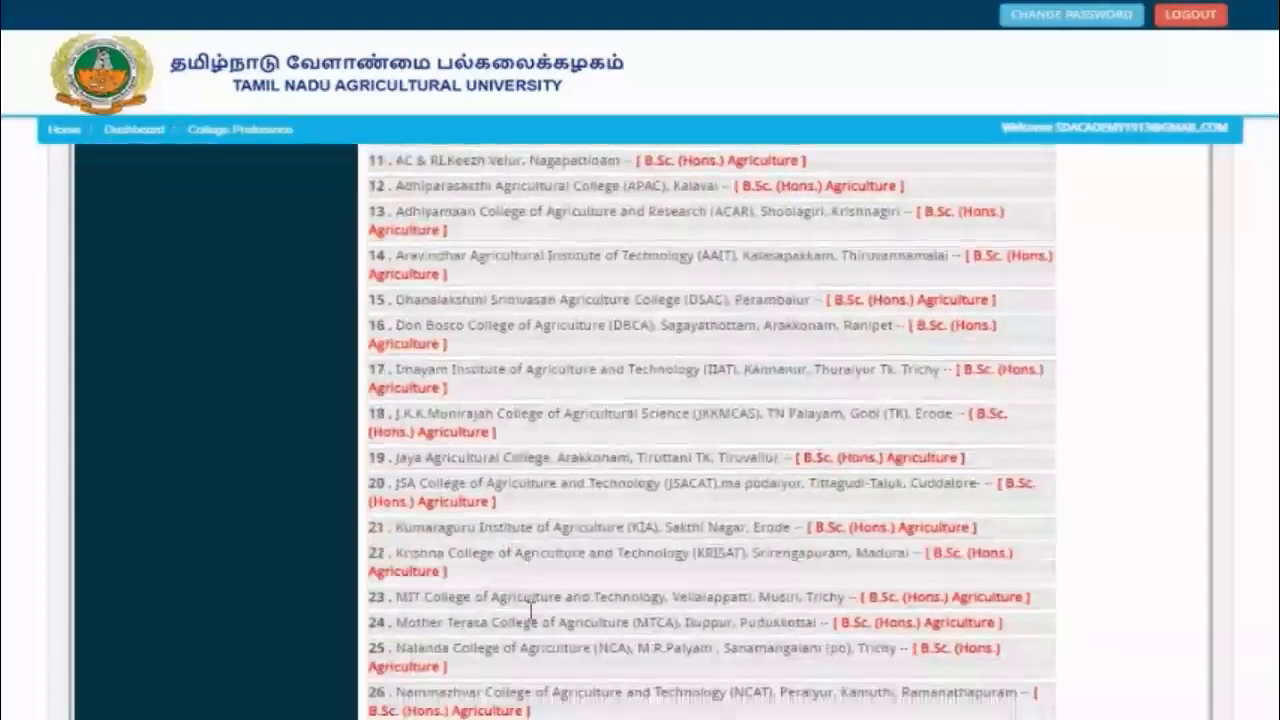
drag(530, 614, 536, 602)
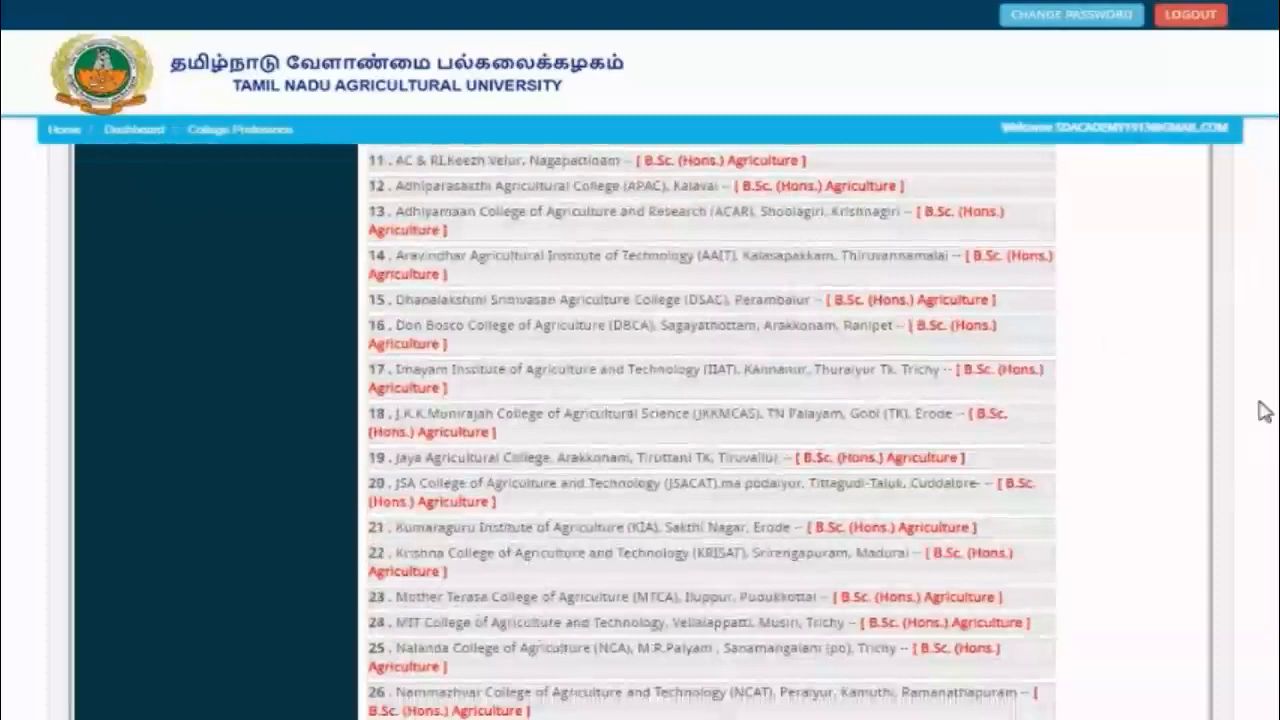
scroll(712, 430, down, 3)
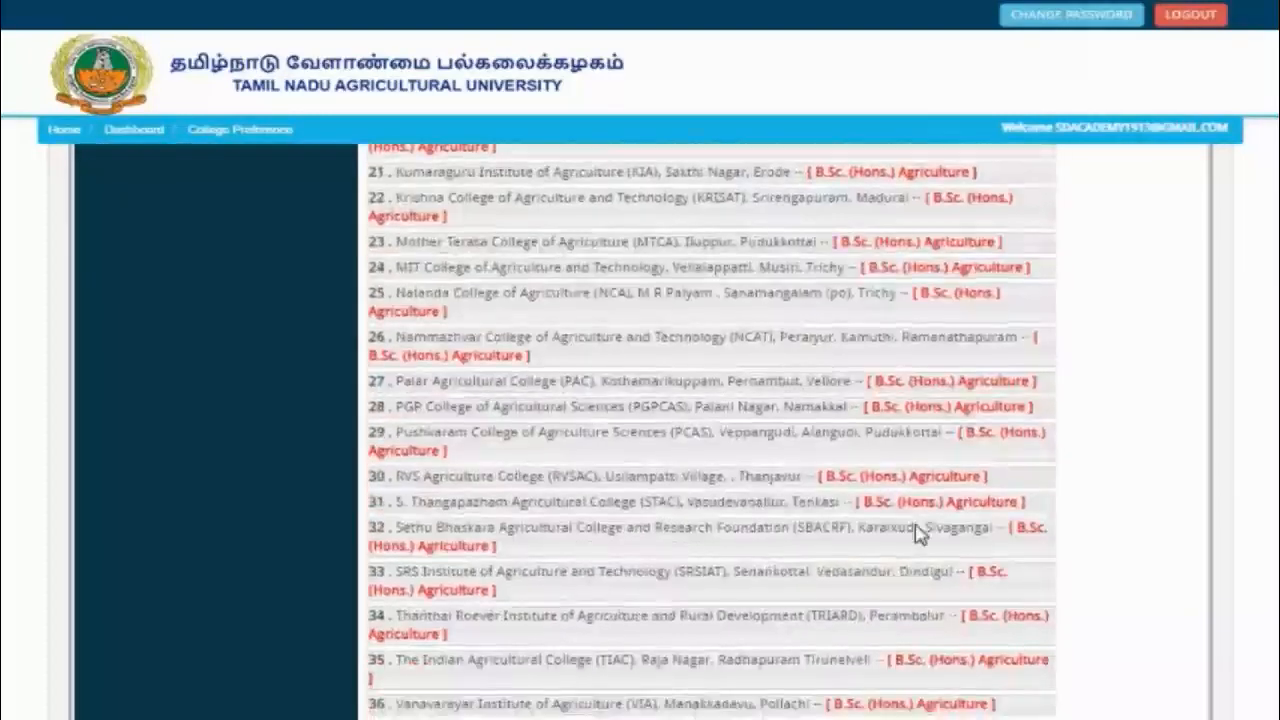
drag(560, 528, 490, 478)
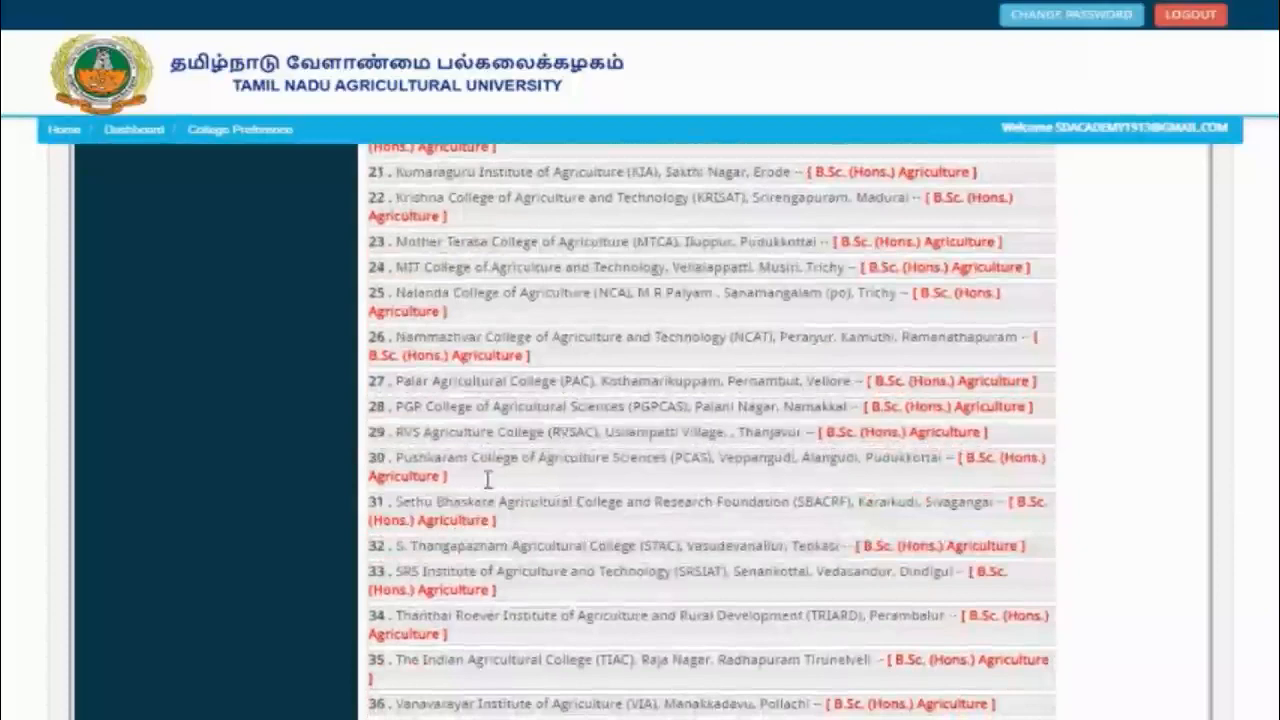
scroll(1226, 372, down, 1)
scroll(712, 431, down, 4)
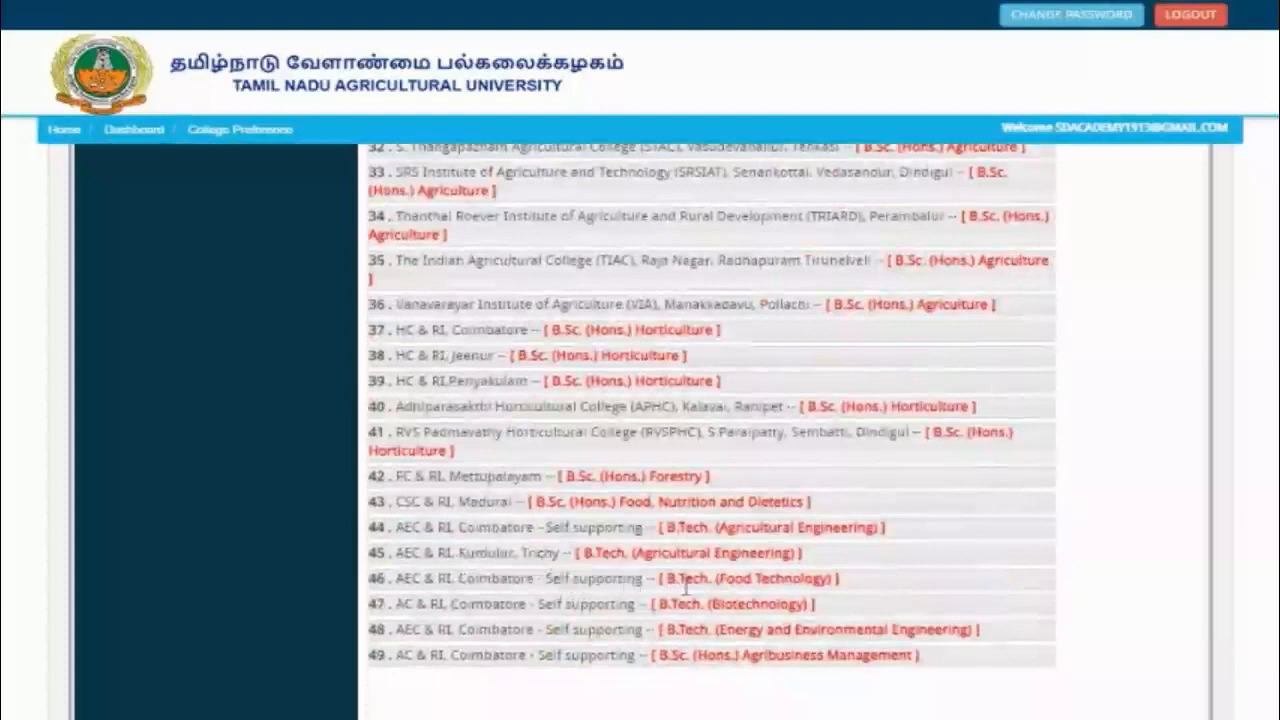
drag(717, 585, 731, 400)
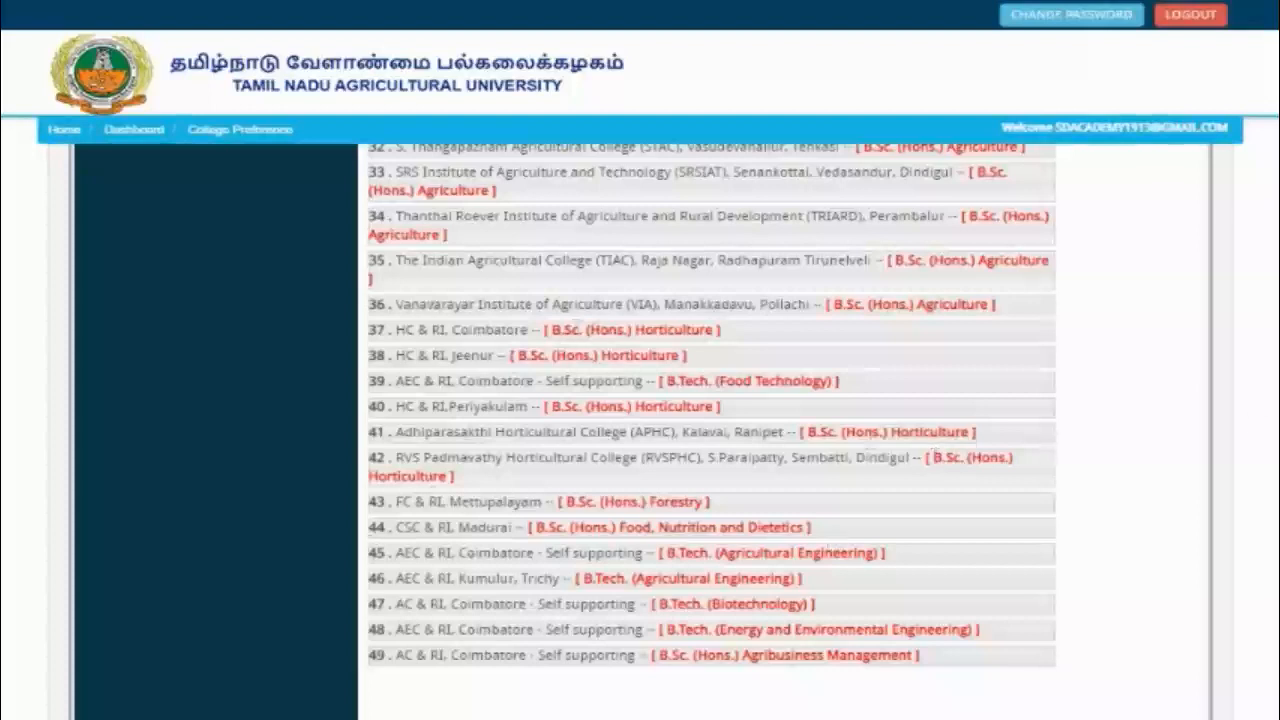
Step: Review the reordered list, then save it with Save Preferences & Proceed and confirm Yes
scroll(966, 477, down, 3)
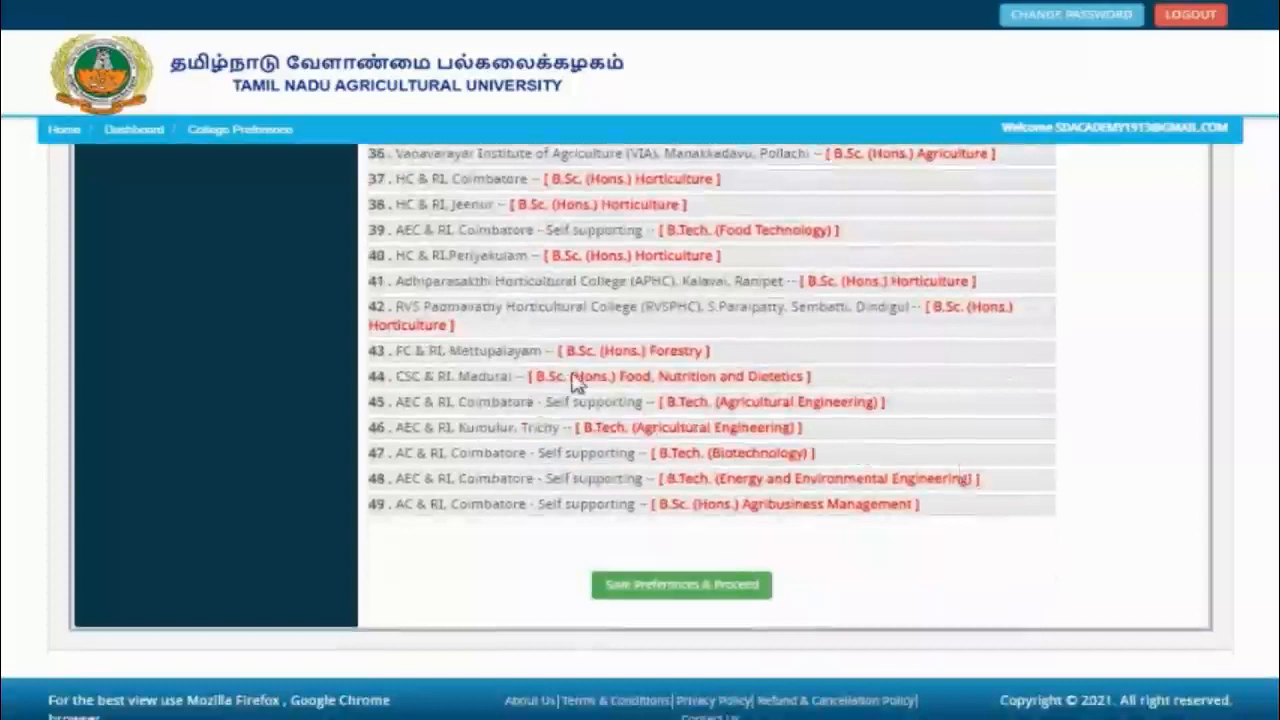
scroll(966, 477, up, 10)
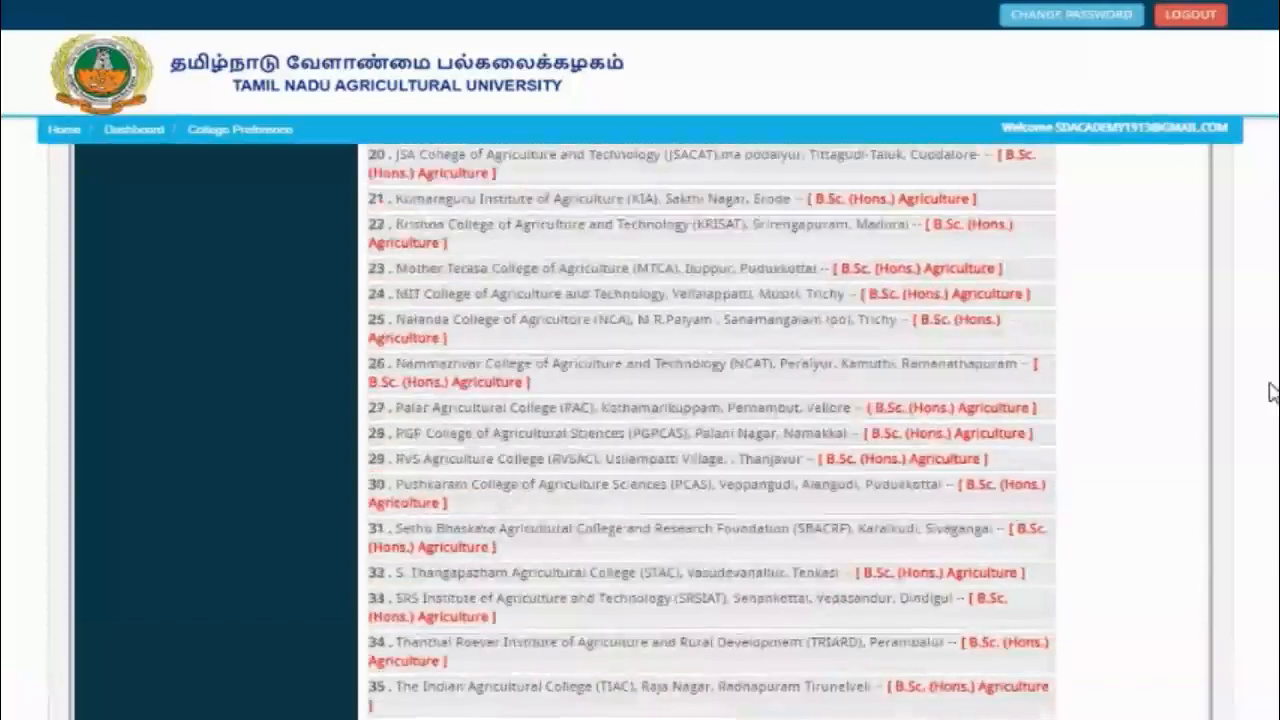
drag(1263, 253, 1265, 237)
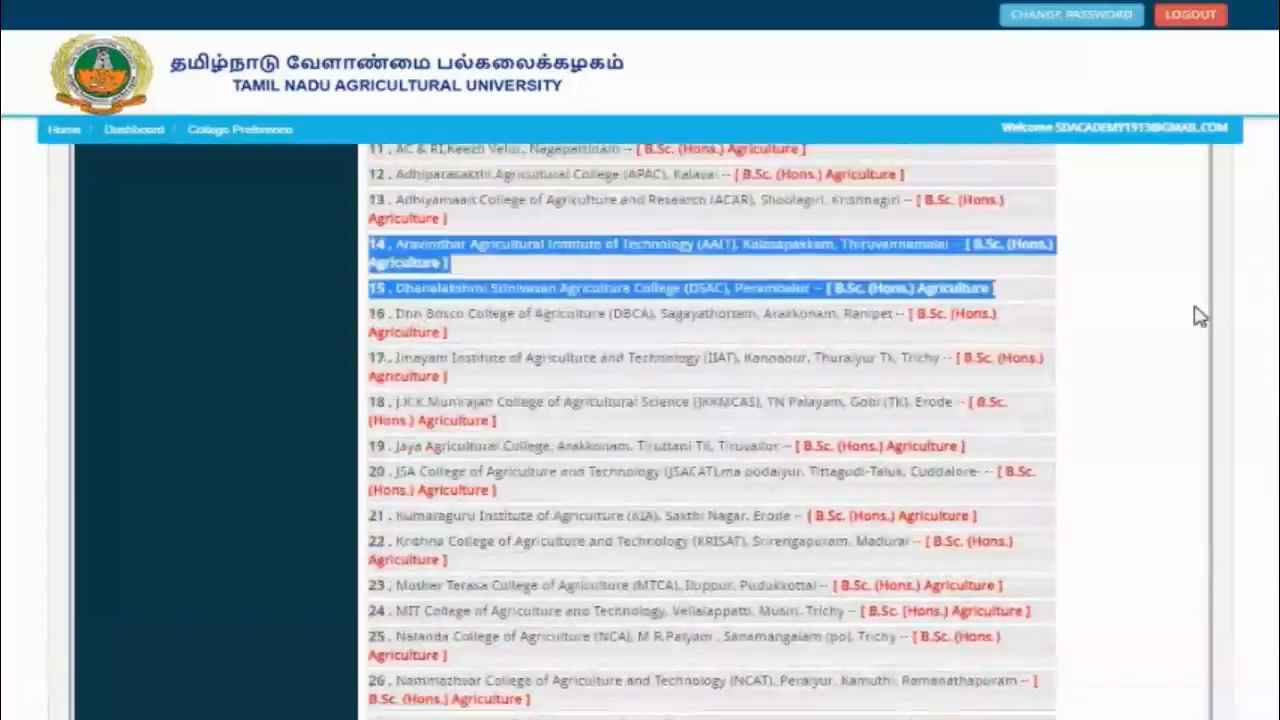
click(1235, 312)
scroll(712, 430, up, 5)
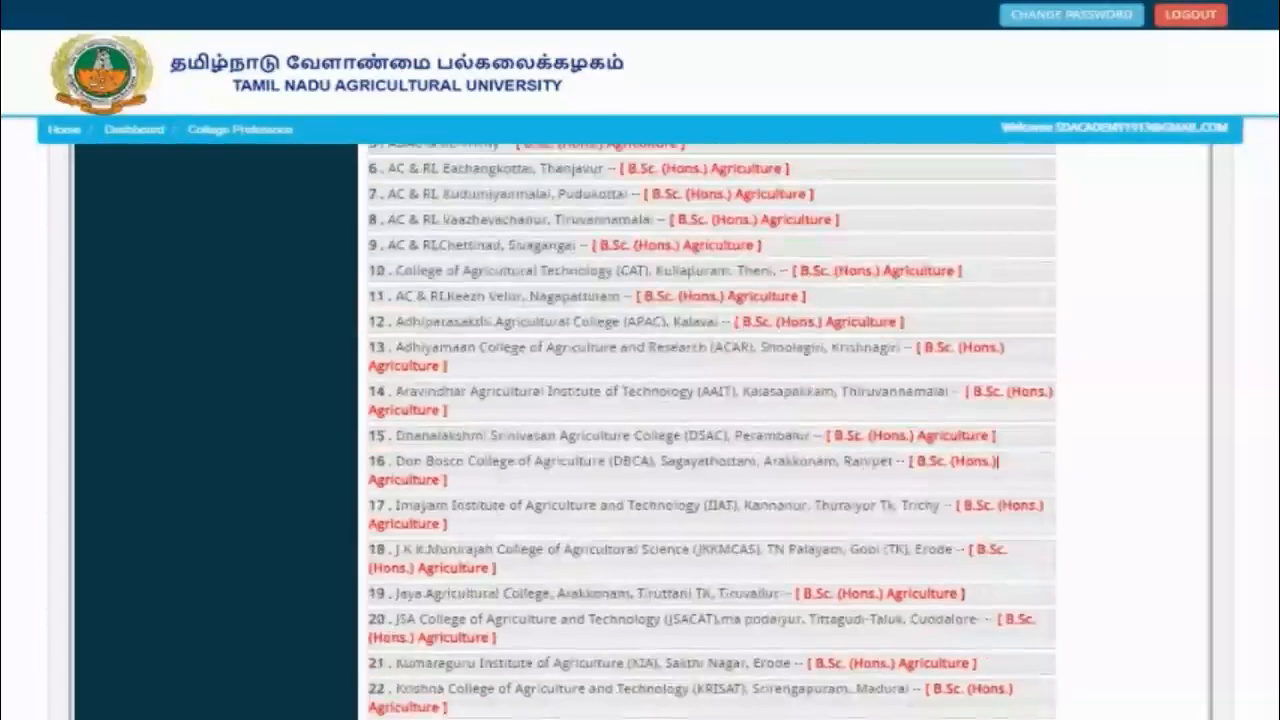
scroll(712, 430, up, 2)
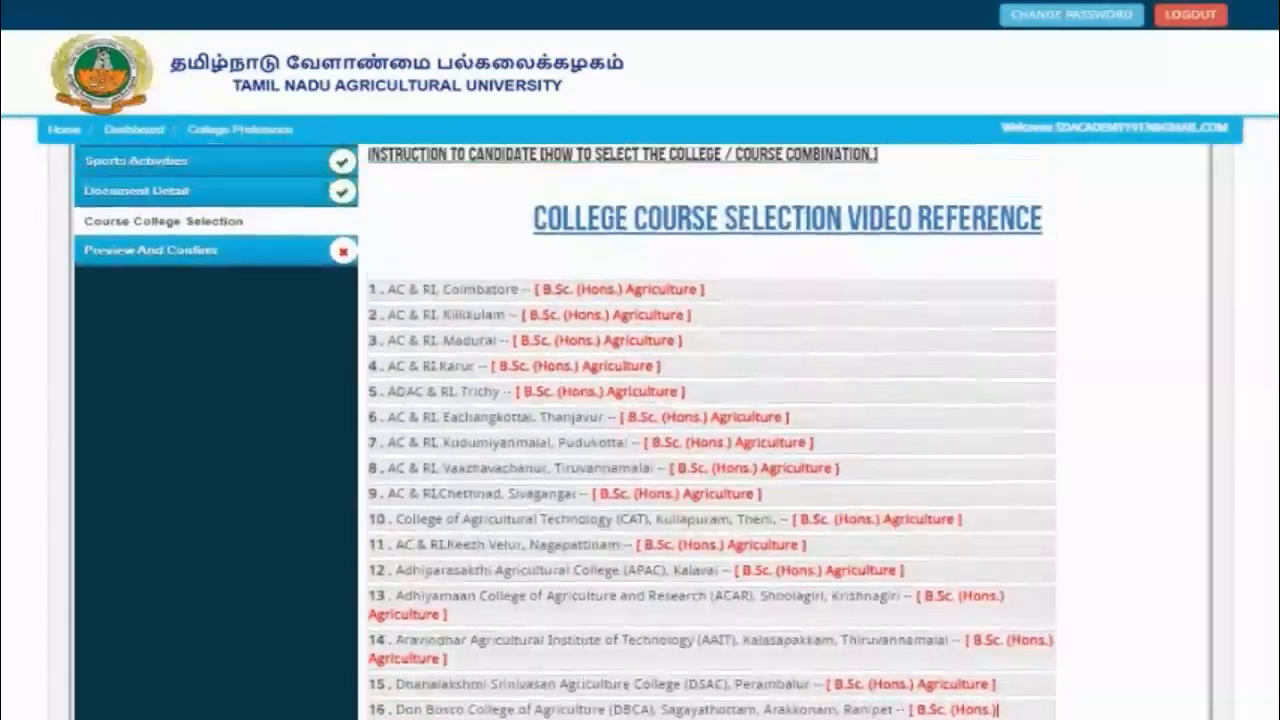
scroll(712, 430, down, 10)
scroll(878, 602, down, 3)
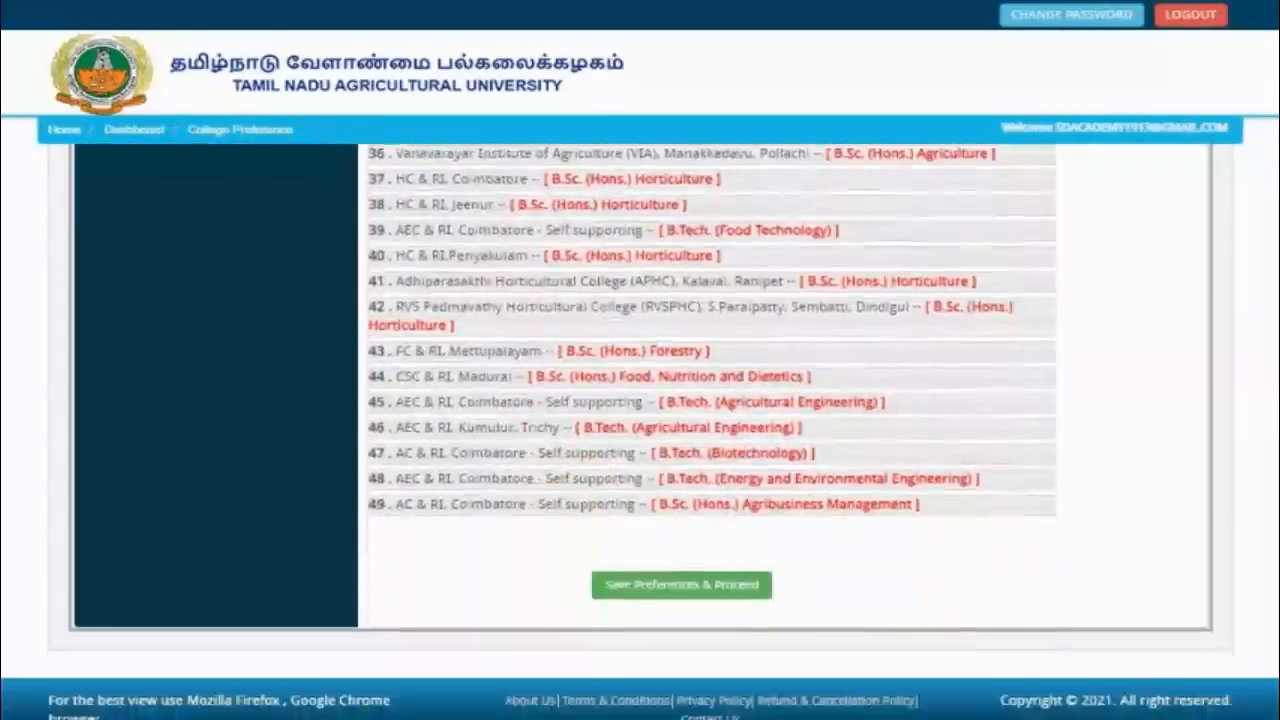
click(714, 592)
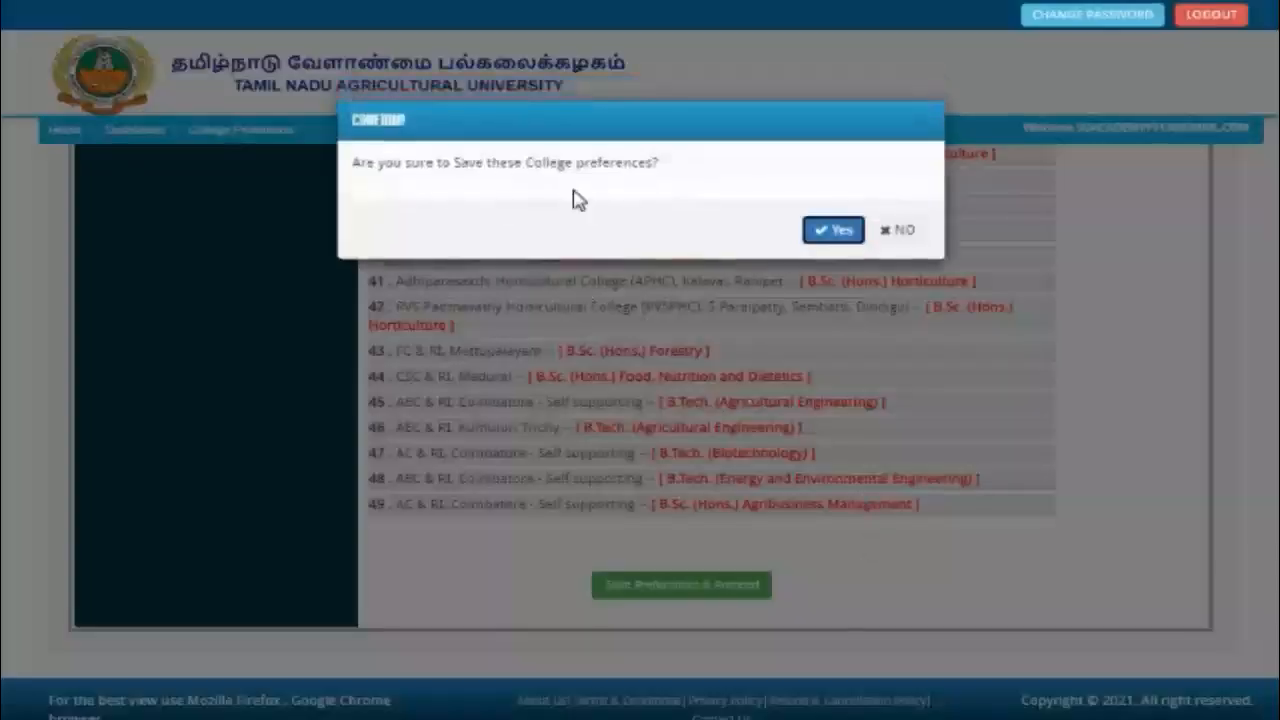
click(831, 230)
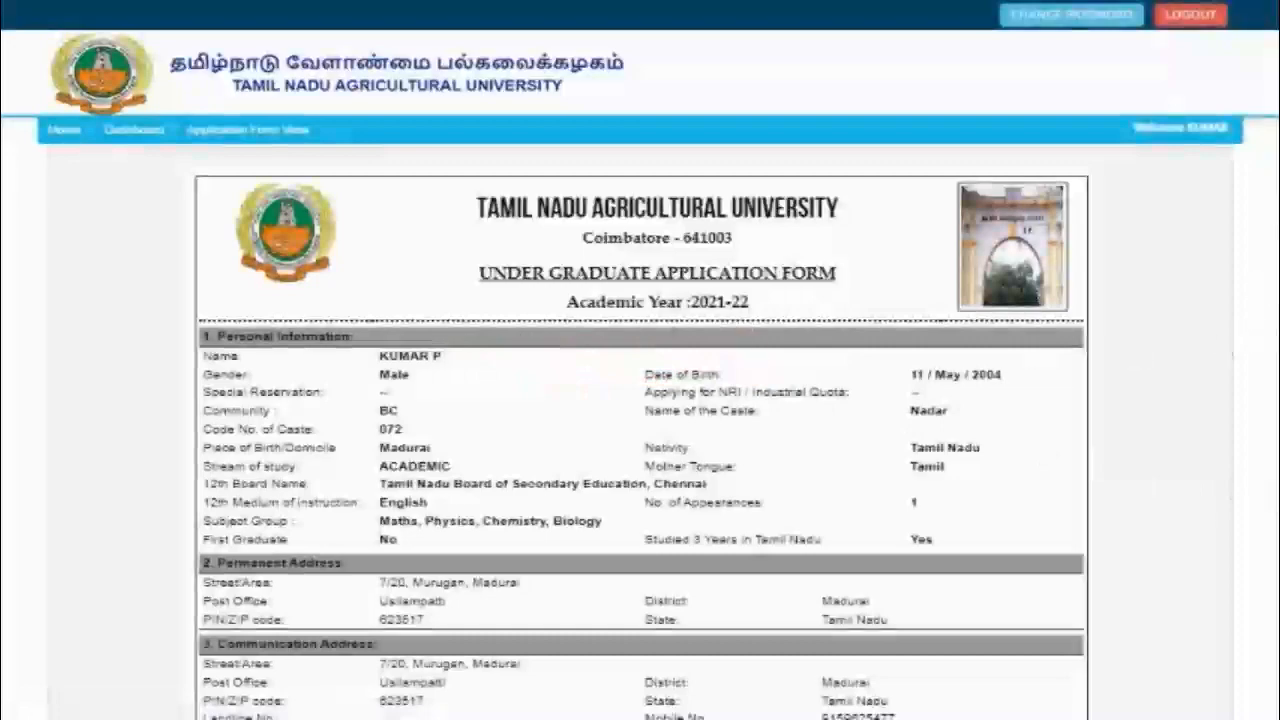
Step: Tick the I CONFIRM THE ABOVE declaration, then cancel the Confirm & Submit prompt for now
scroll(640, 430, down, 15)
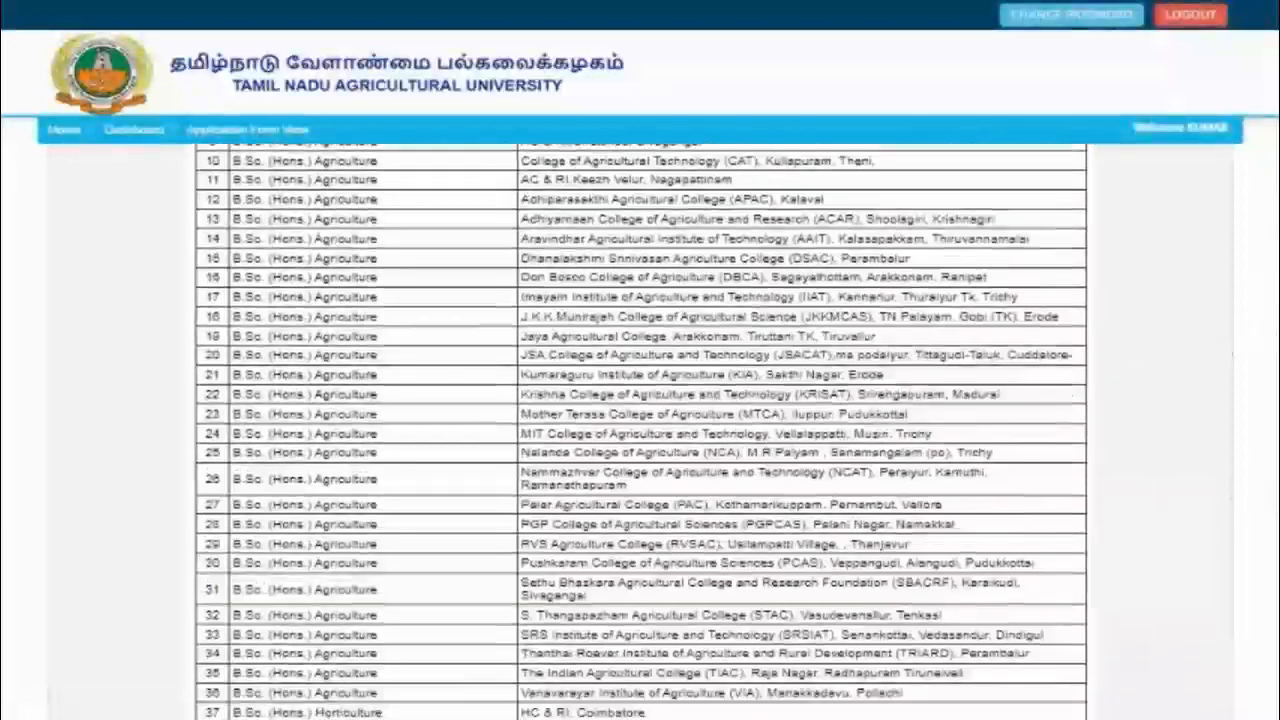
scroll(640, 430, down, 10)
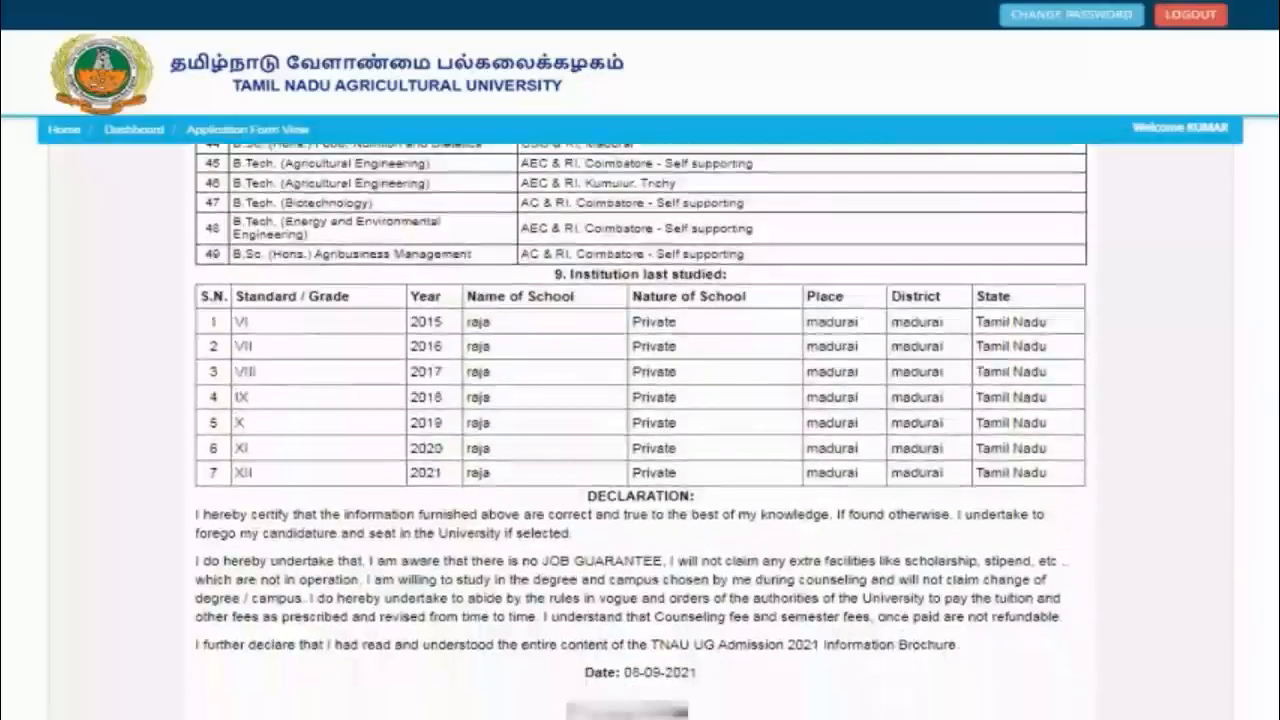
scroll(640, 430, down, 5)
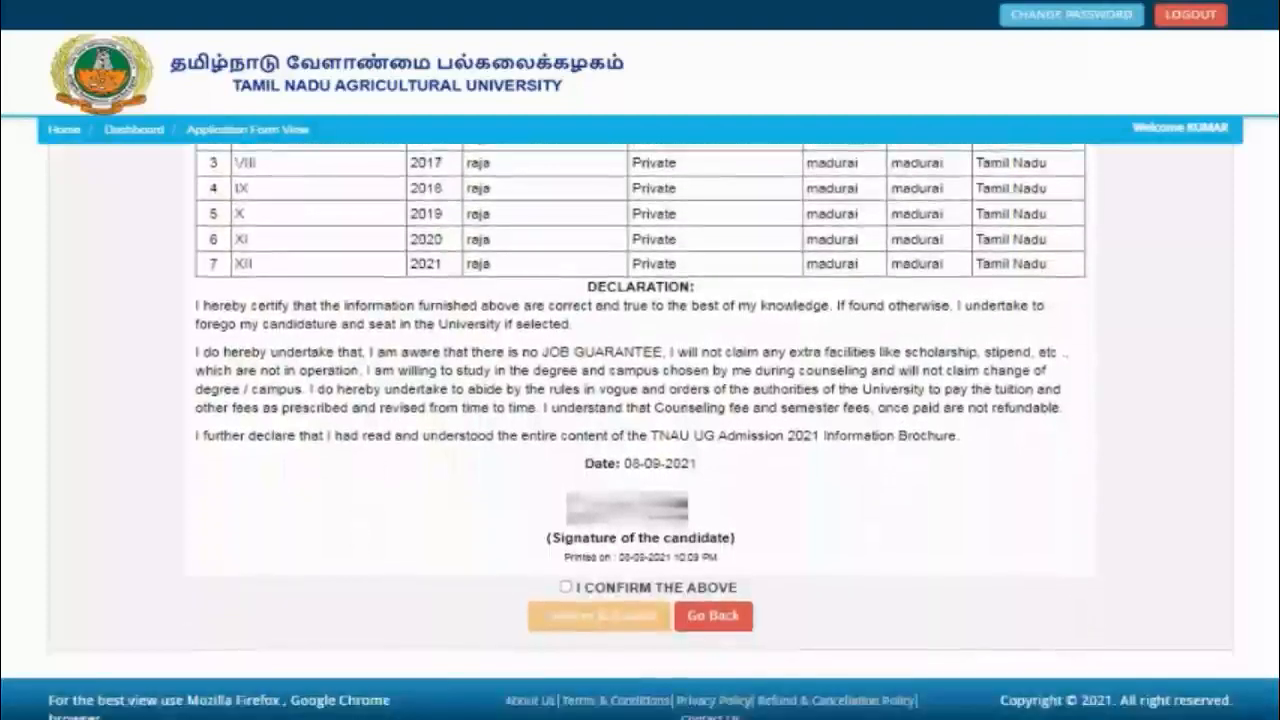
click(567, 588)
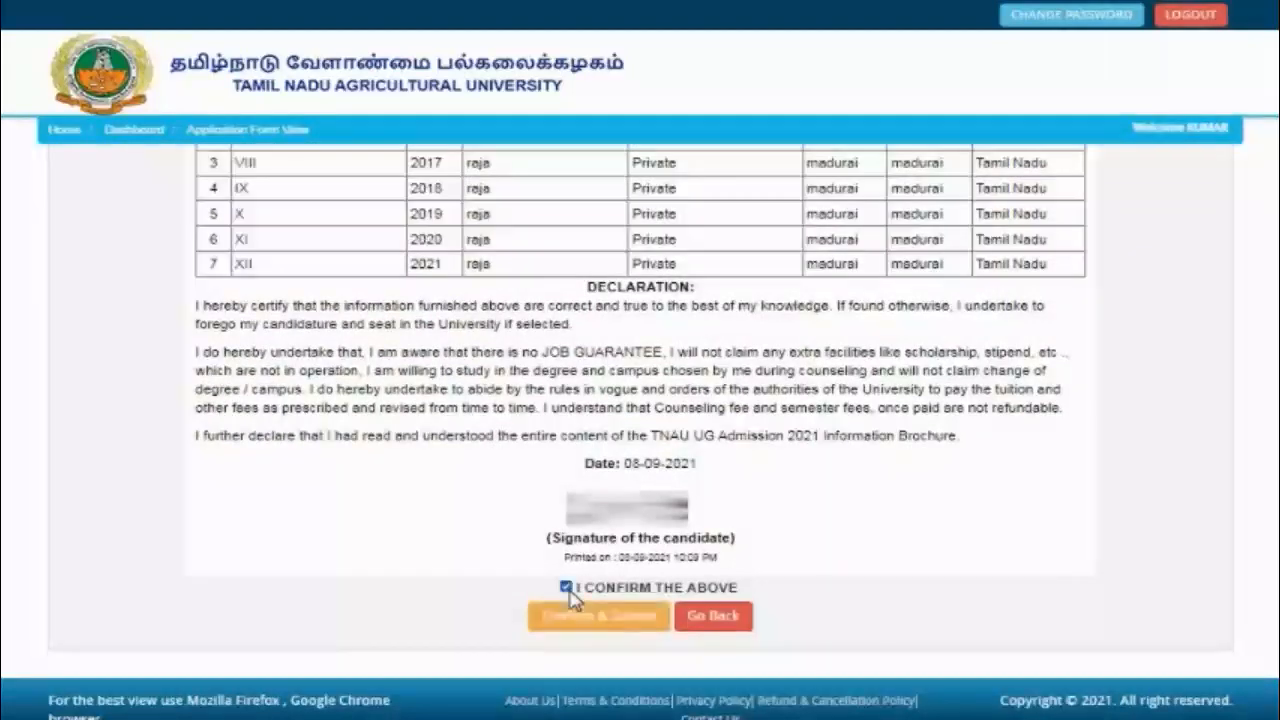
click(640, 616)
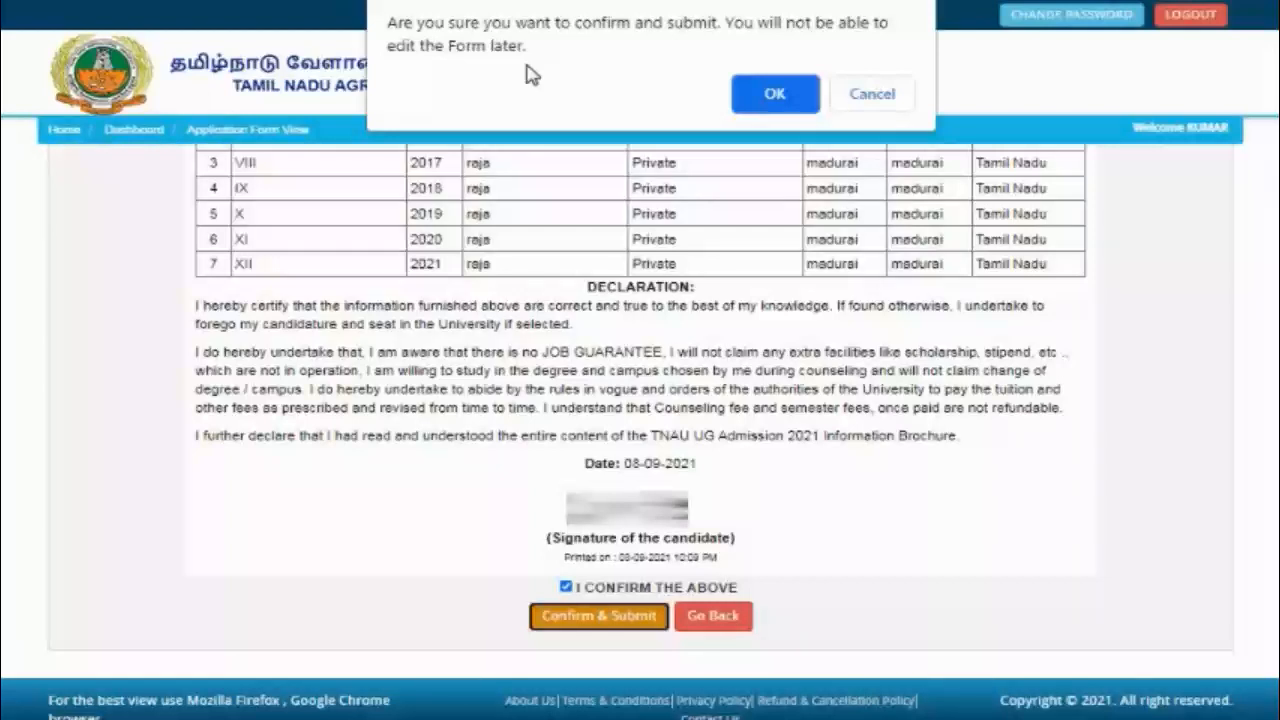
click(874, 96)
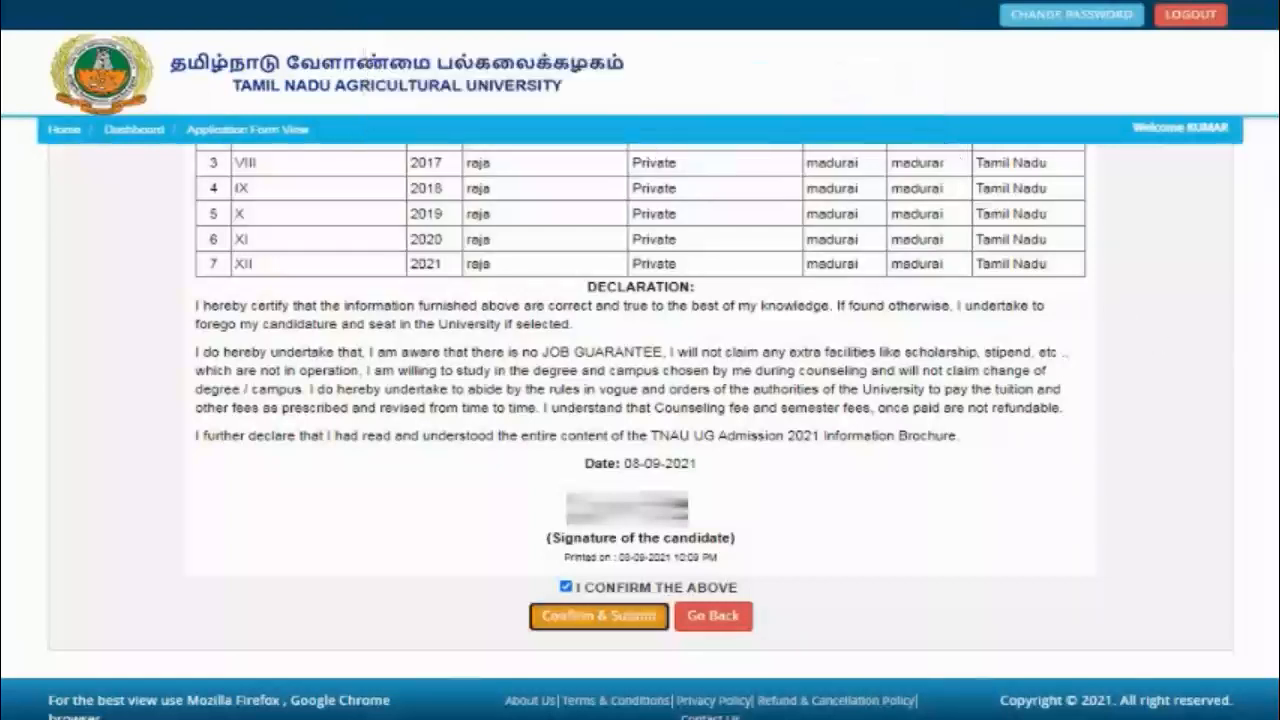
Step: Review the form, then Confirm & Submit it and accept the final no-edit submission prompt
mouse_move(1278, 480)
mouse_down()
mouse_move(1274, 194)
mouse_move(1278, 481)
mouse_up()
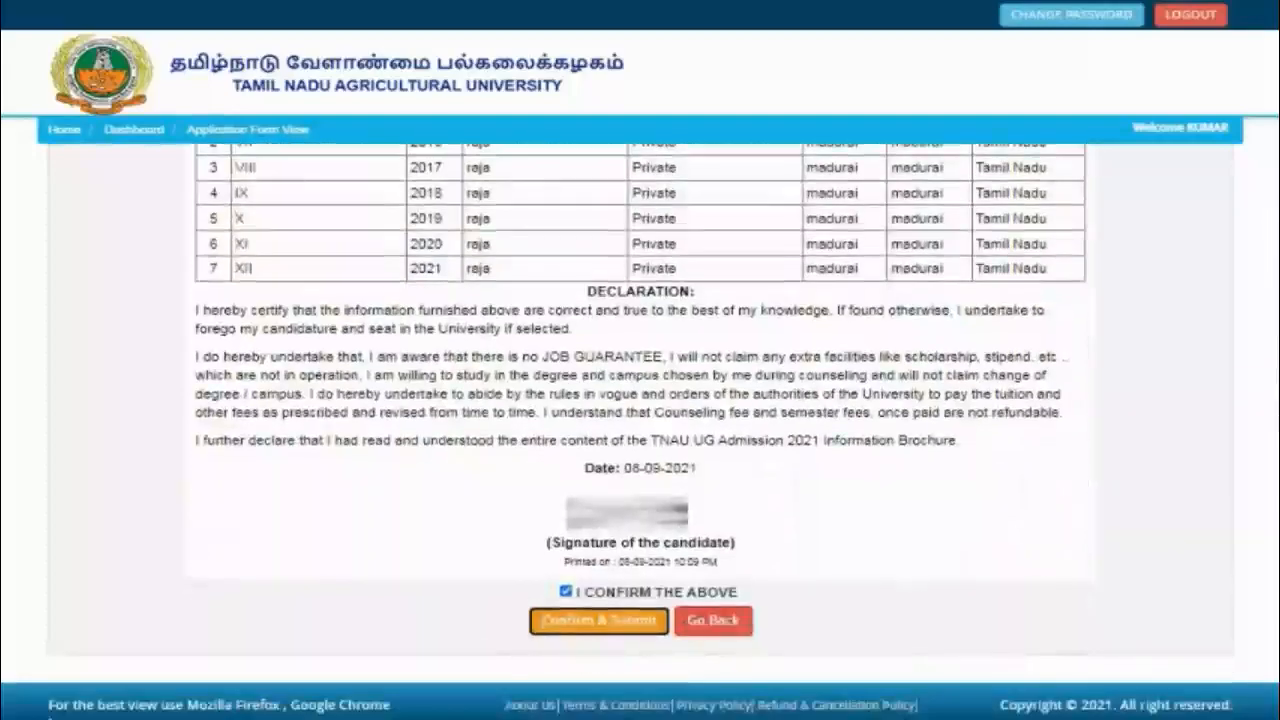
scroll(640, 430, up, 10)
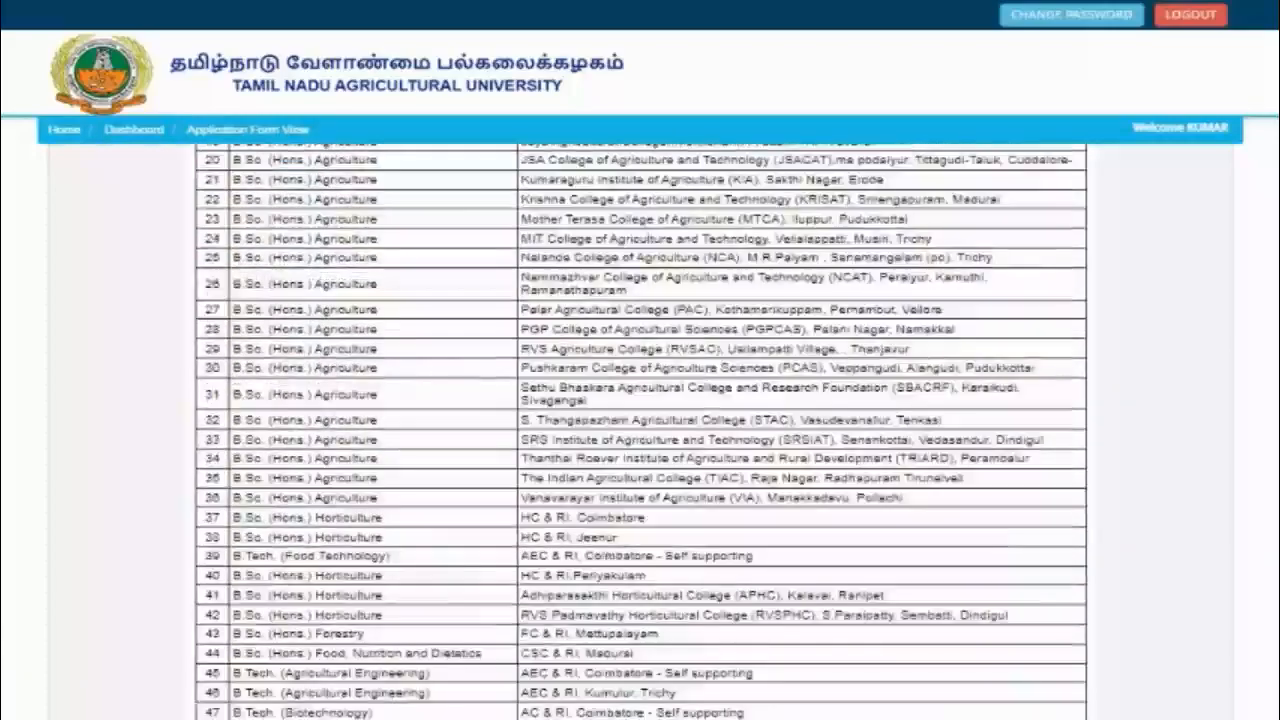
scroll(640, 430, up, 8)
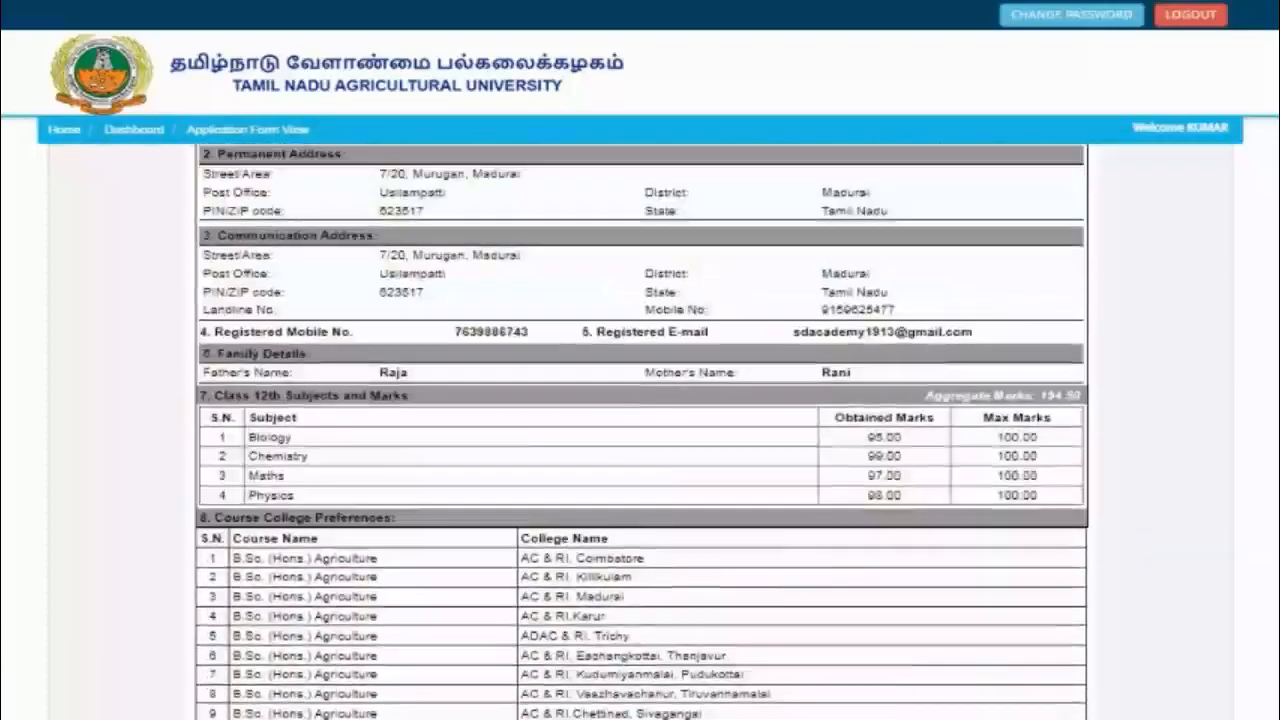
scroll(640, 430, up, 4)
scroll(640, 430, down, 12)
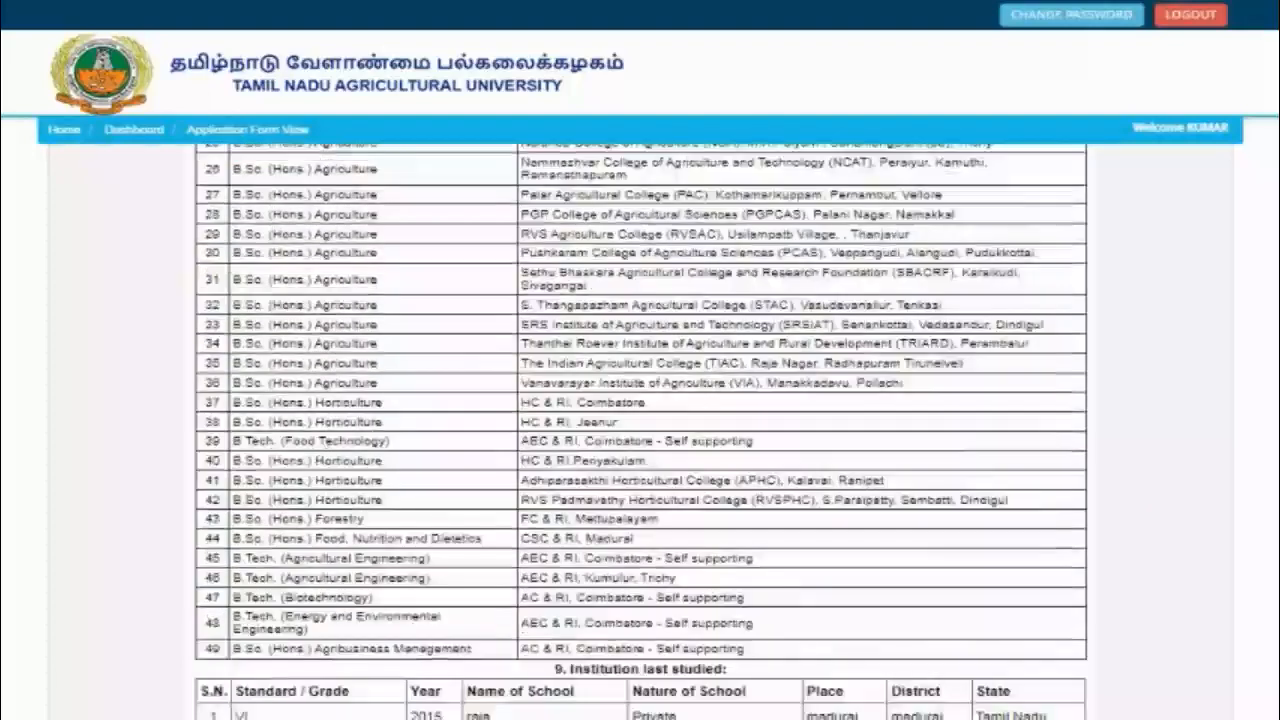
scroll(640, 430, down, 6)
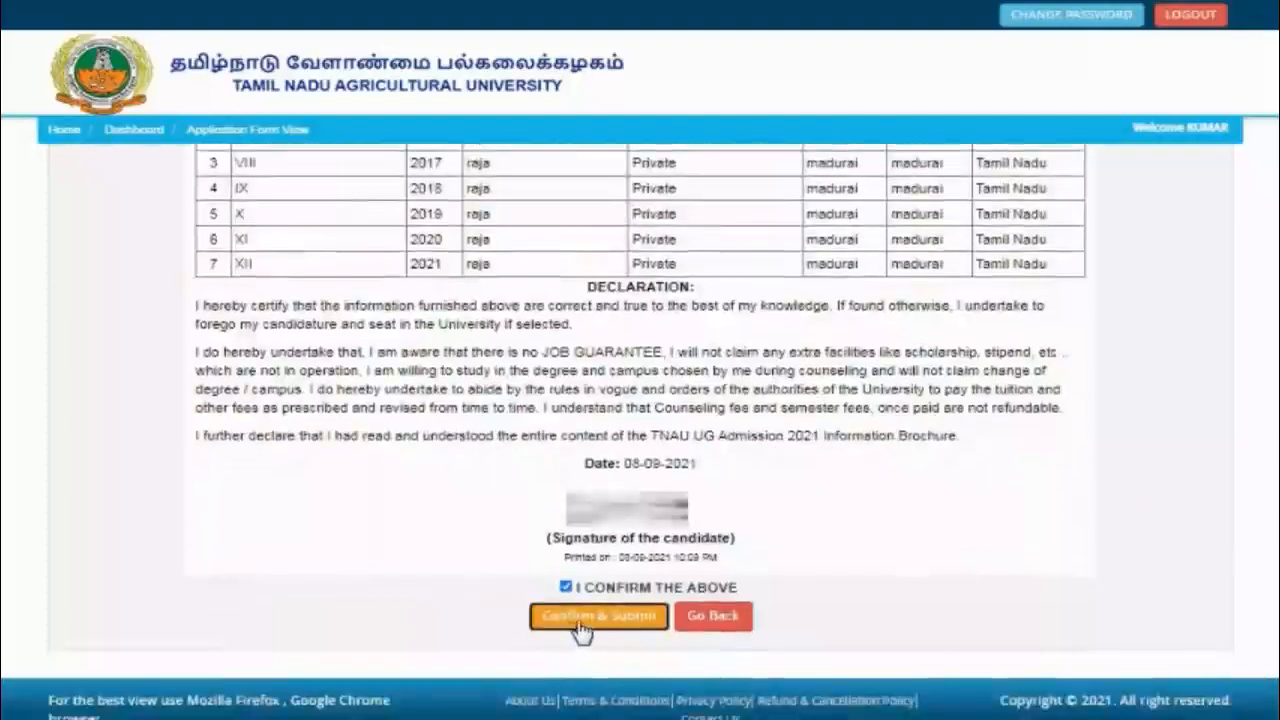
click(581, 620)
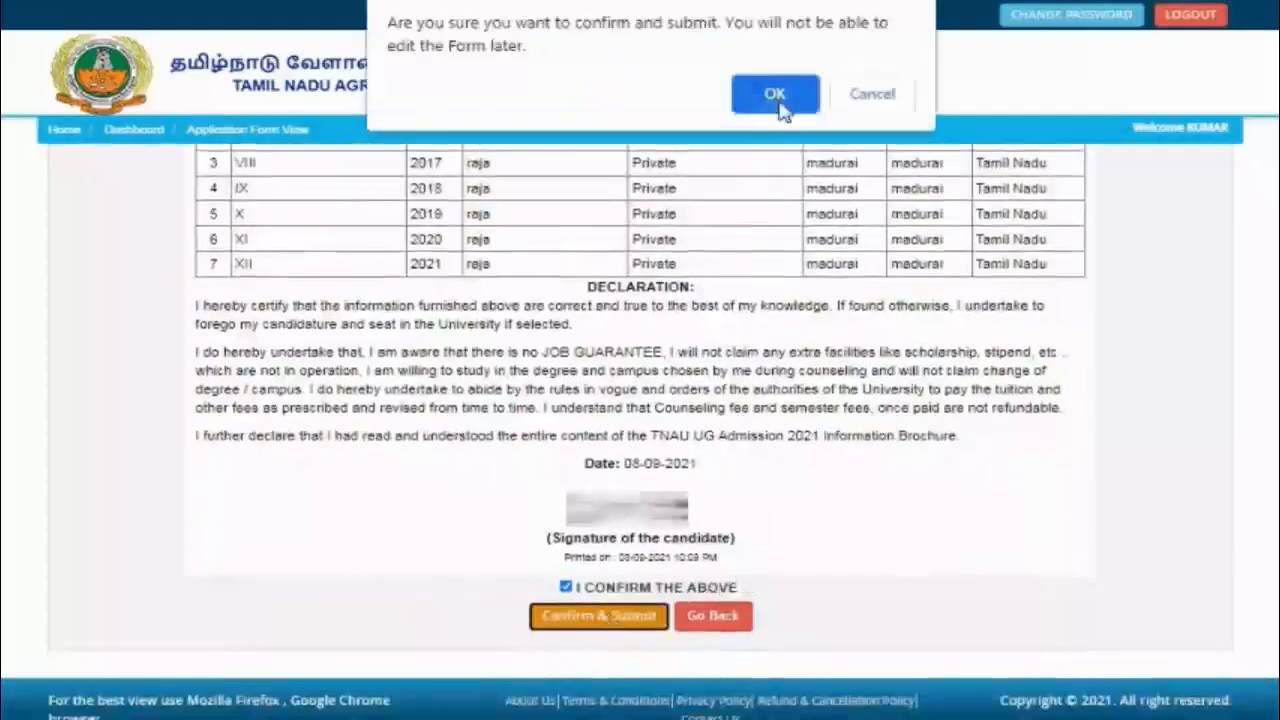
click(776, 96)
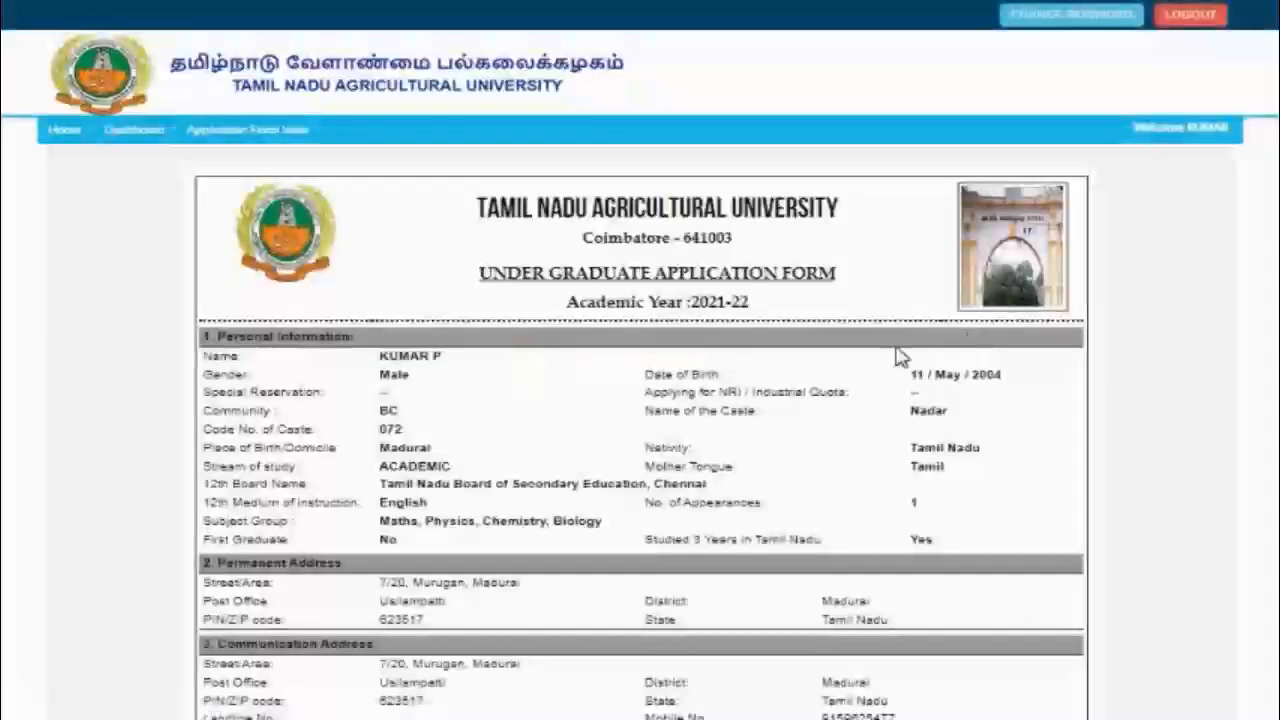
scroll(640, 430, down, 20)
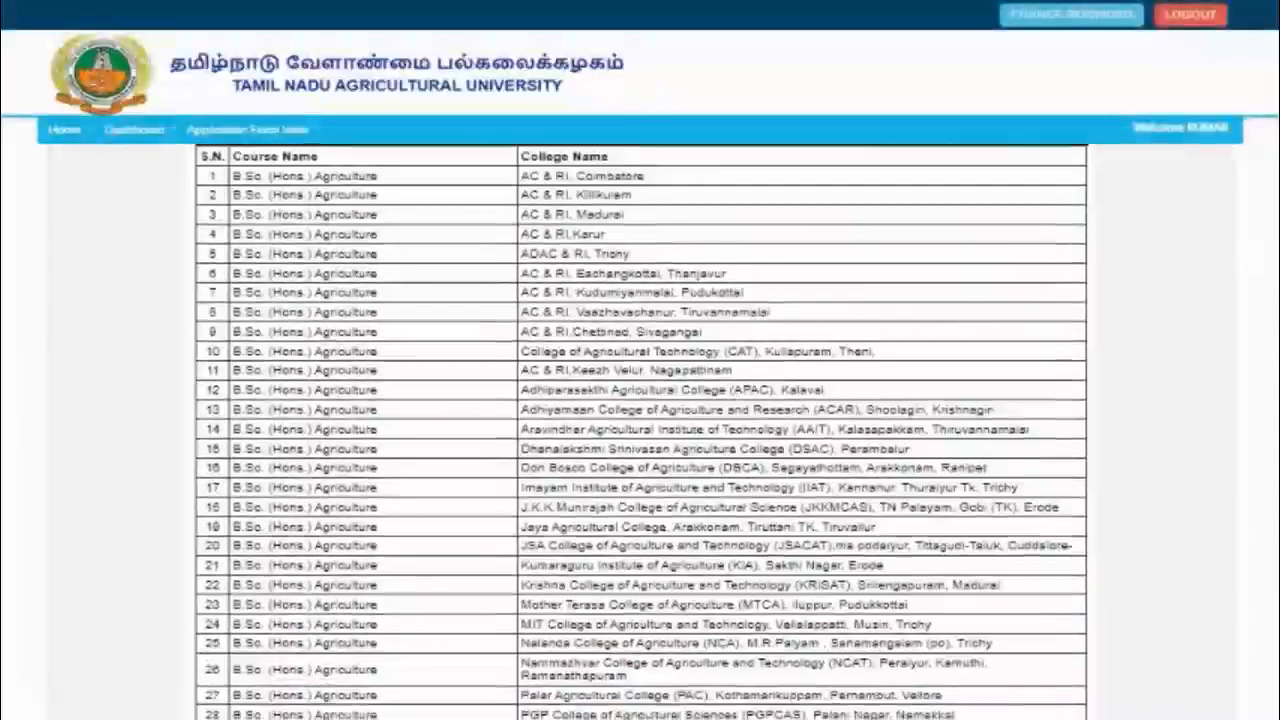
scroll(640, 430, down, 3)
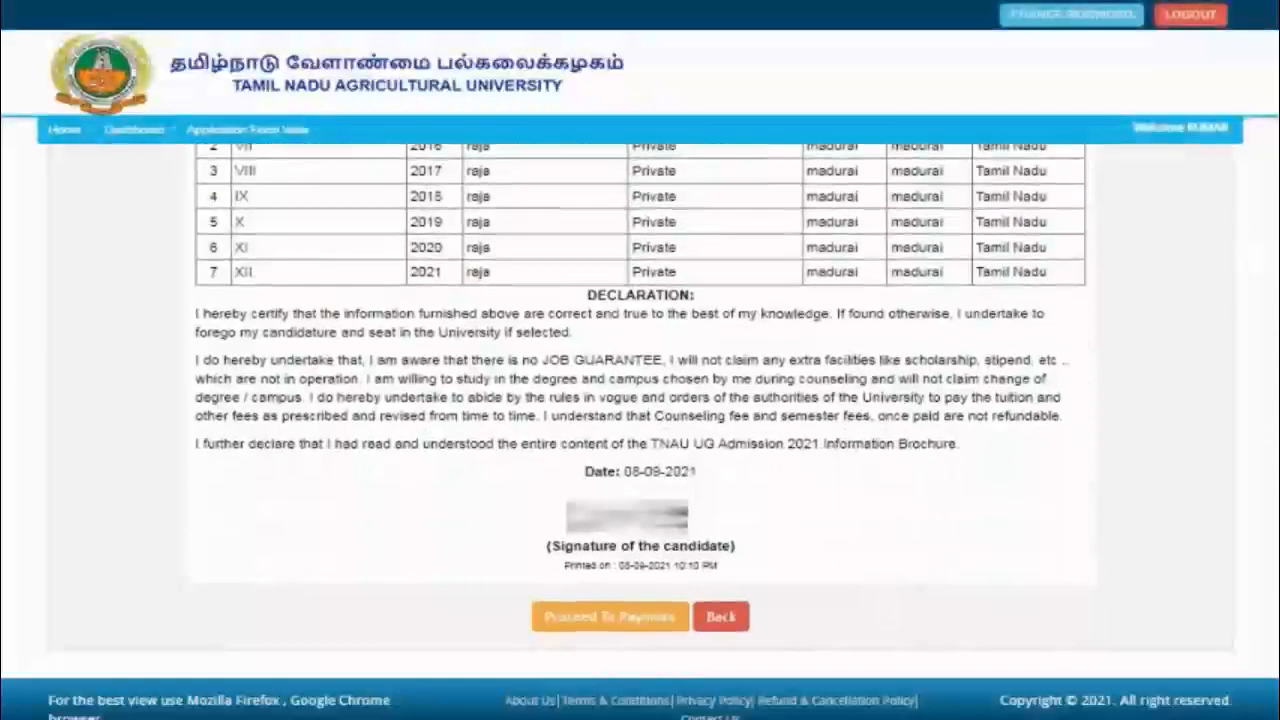
Step: Proceed to the payment page and check the Payment Type options without choosing one
click(625, 632)
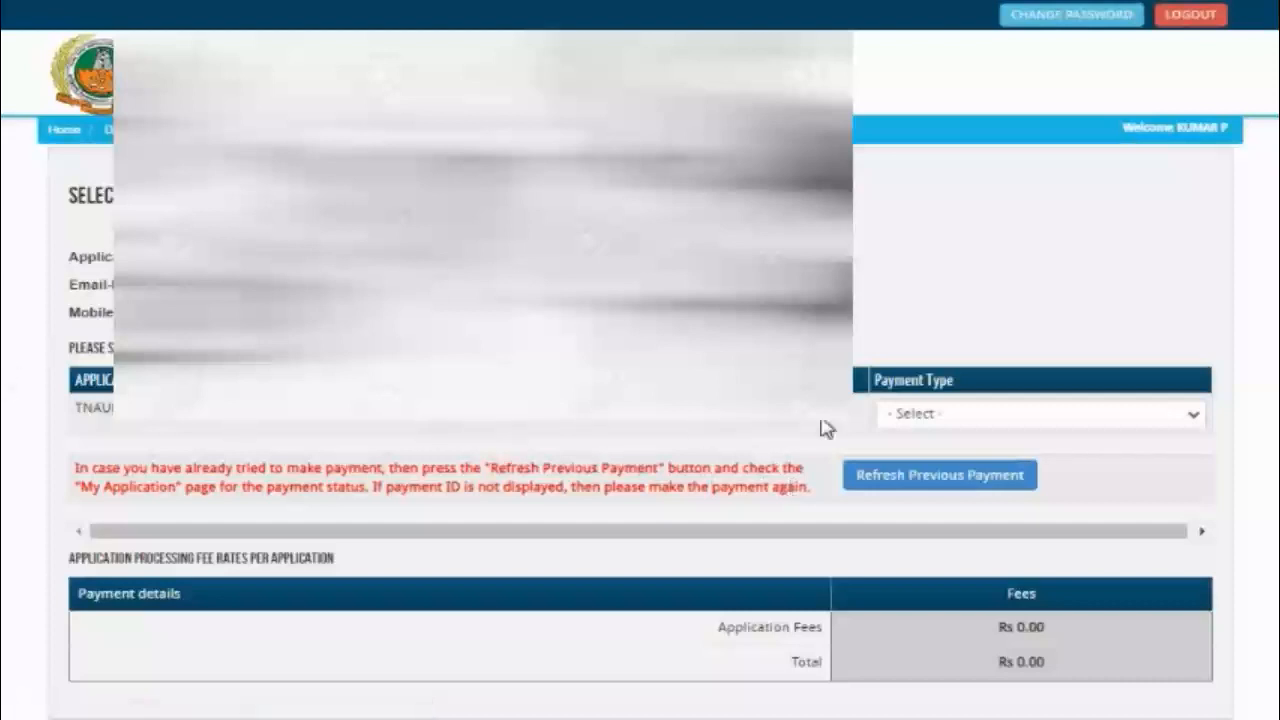
click(975, 431)
click(975, 431)
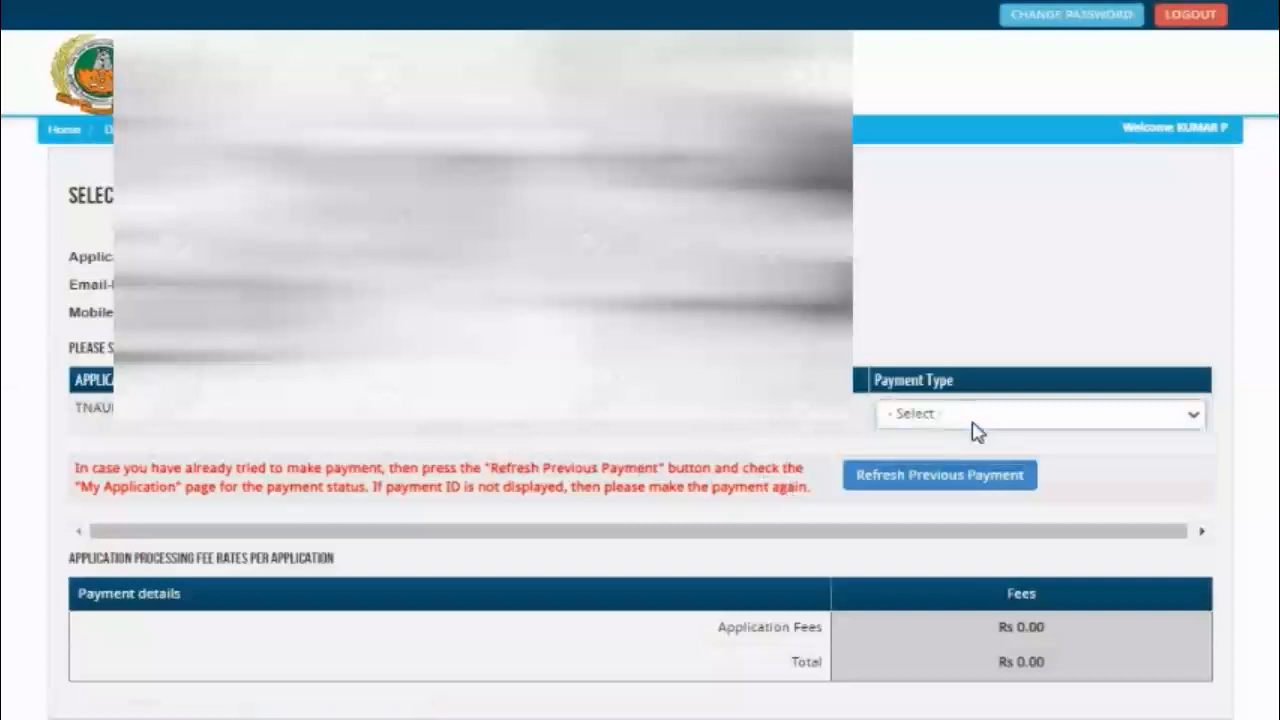
scroll(1193, 470, down, 2)
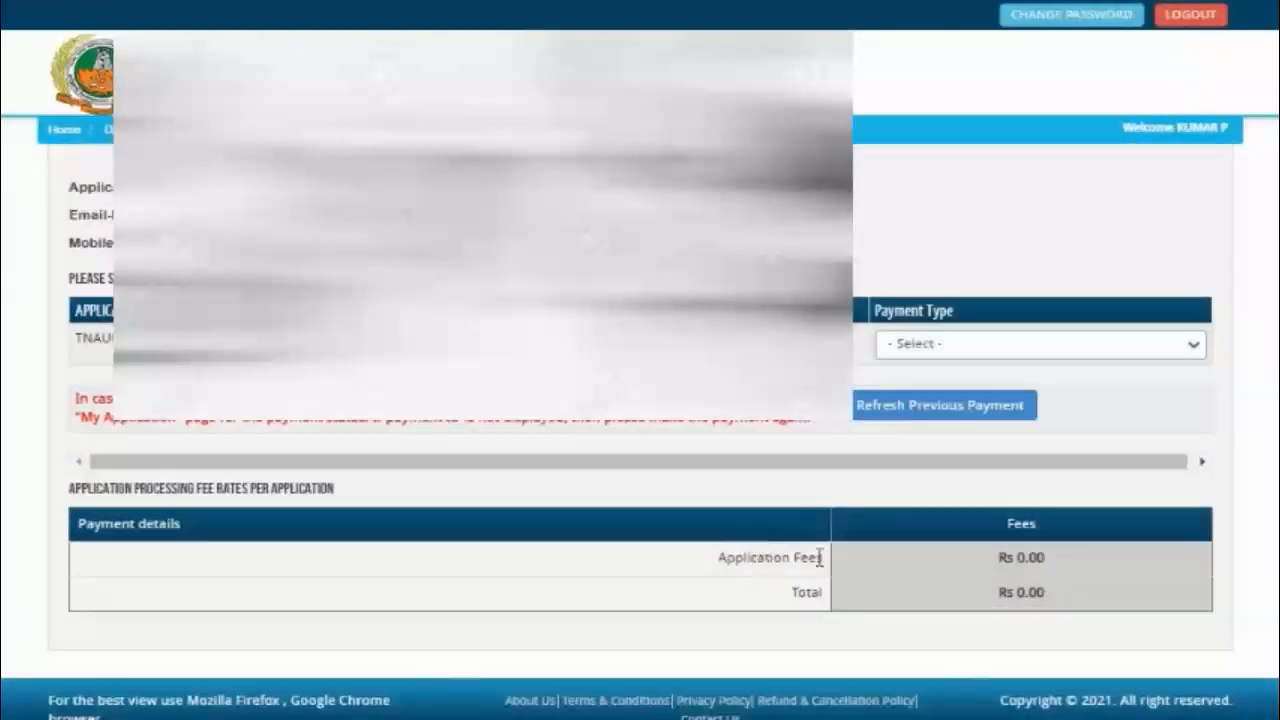